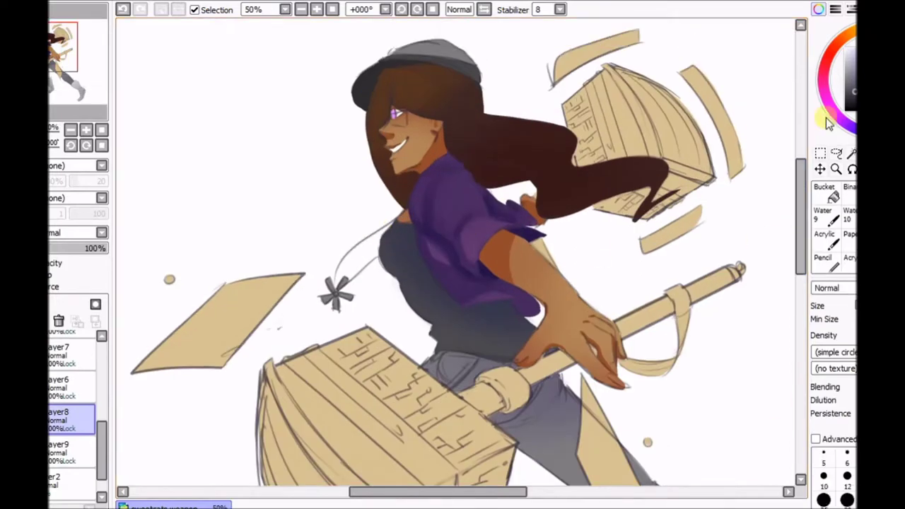
- Paint soft dark blue fold shadows across the chest and waist of the grey tank top
key("]")
left_click_drag(421, 244, 414, 279)
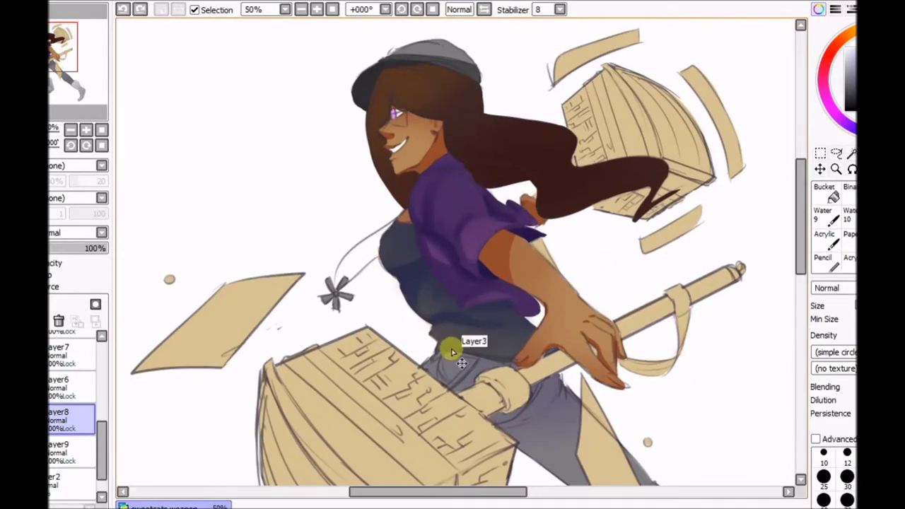
scroll(484, 351, "down", 2)
left_click(827, 239)
key("e")
key("b")
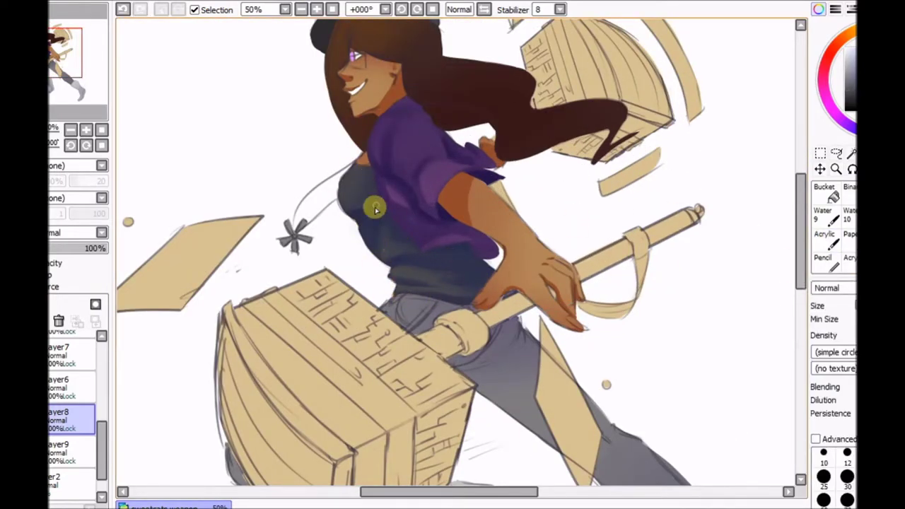
- Shade the dark trousers on Layer9 with deeper violet-grey shadows along the hip, thigh, knee and lower leg
scroll(382, 189, "down", 2)
scroll(705, 201, "up", 2)
left_click_drag(498, 293, 518, 262)
scroll(520, 274, "down", 1)
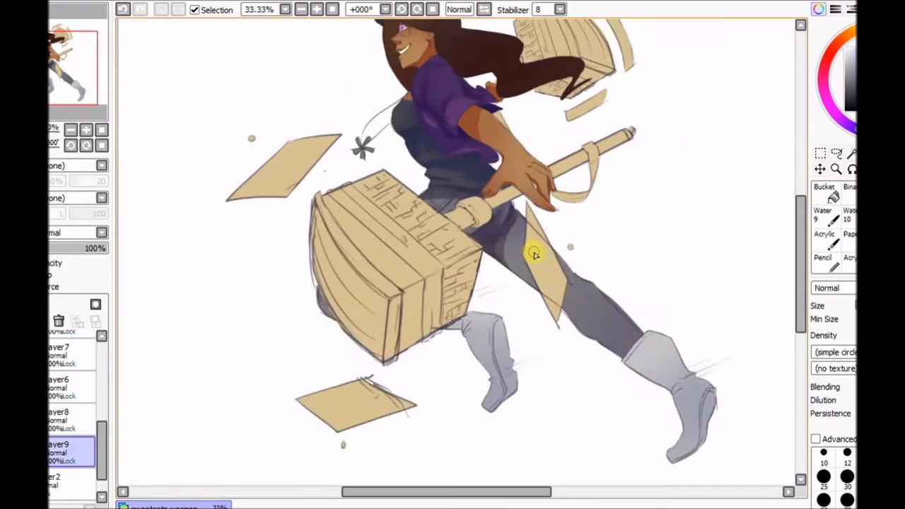
scroll(581, 344, "up", 1)
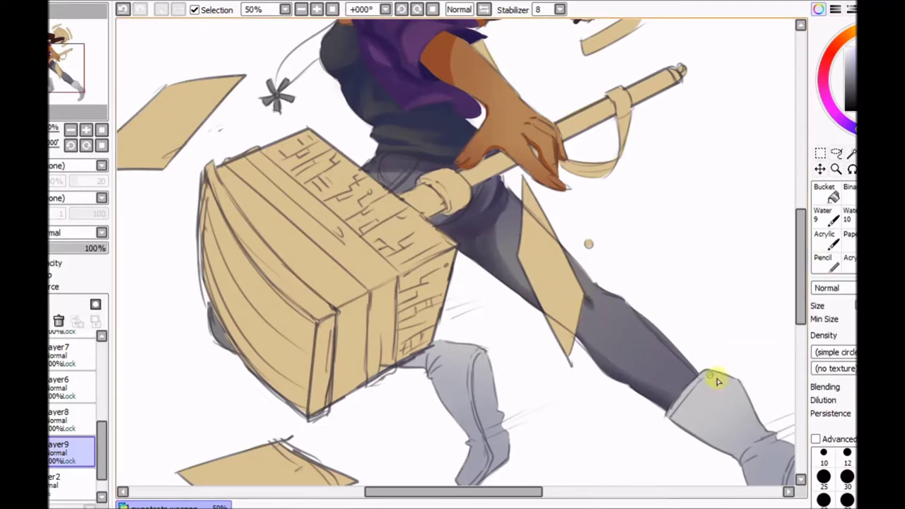
scroll(518, 329, "down", 3)
scroll(506, 211, "up", 2)
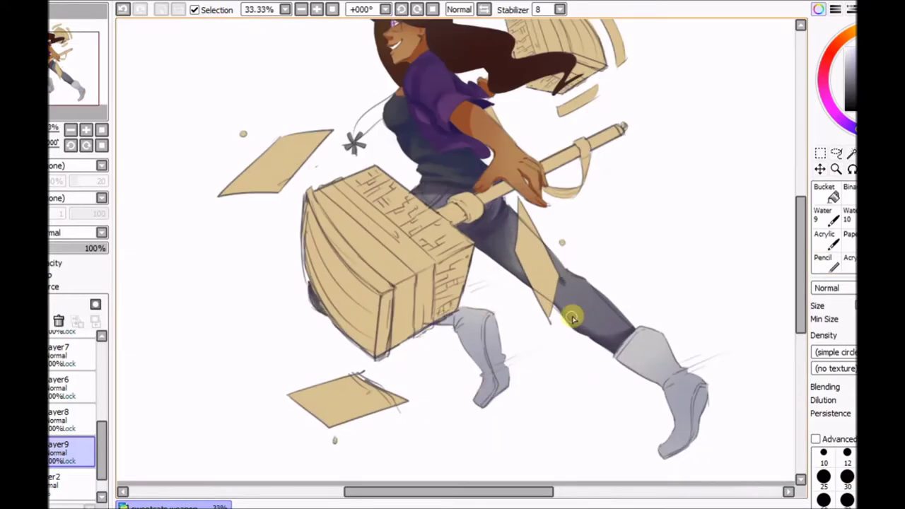
scroll(607, 350, "up", 1)
- Shade both grey boots on Layer8 with blue-grey shadows on the soles, ankle folds and cuffs
left_click(67, 417)
scroll(678, 415, "up", 1)
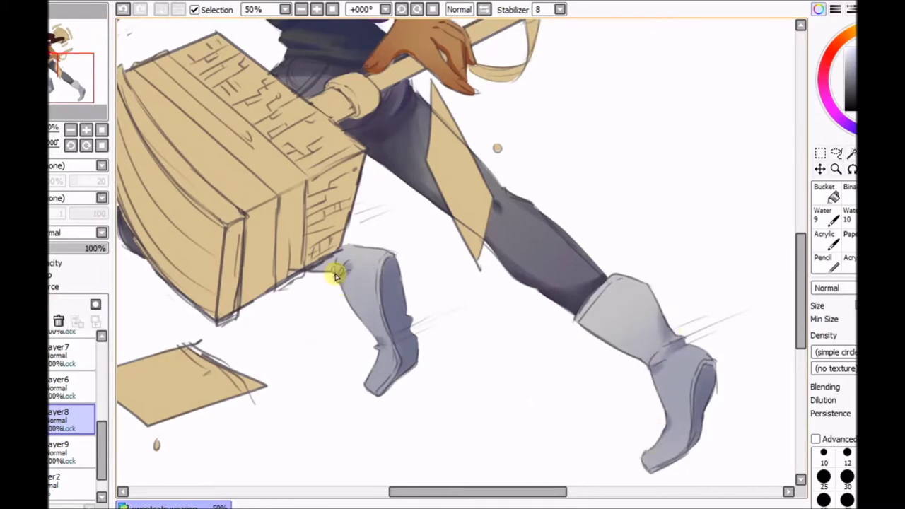
scroll(636, 353, "down", 4)
scroll(678, 424, "up", 5)
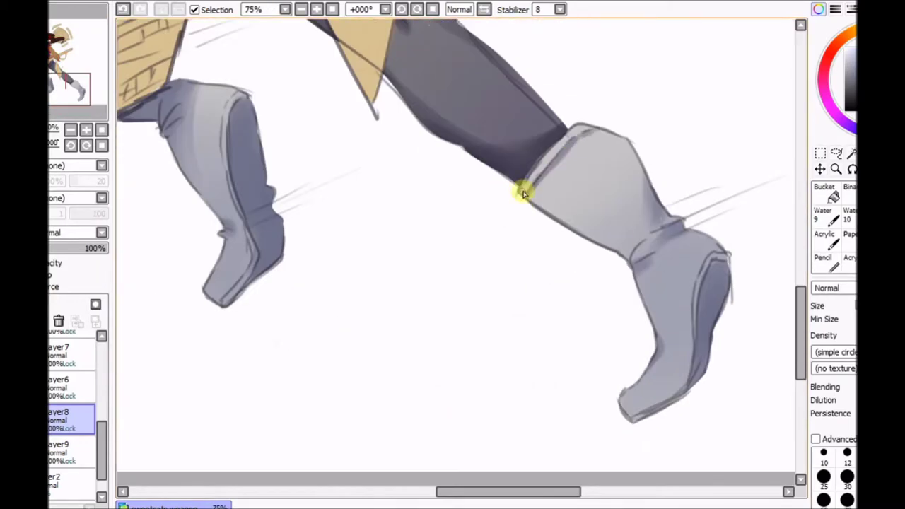
scroll(329, 156, "up", 1)
scroll(400, 270, "down", 2)
scroll(360, 250, "up", 2)
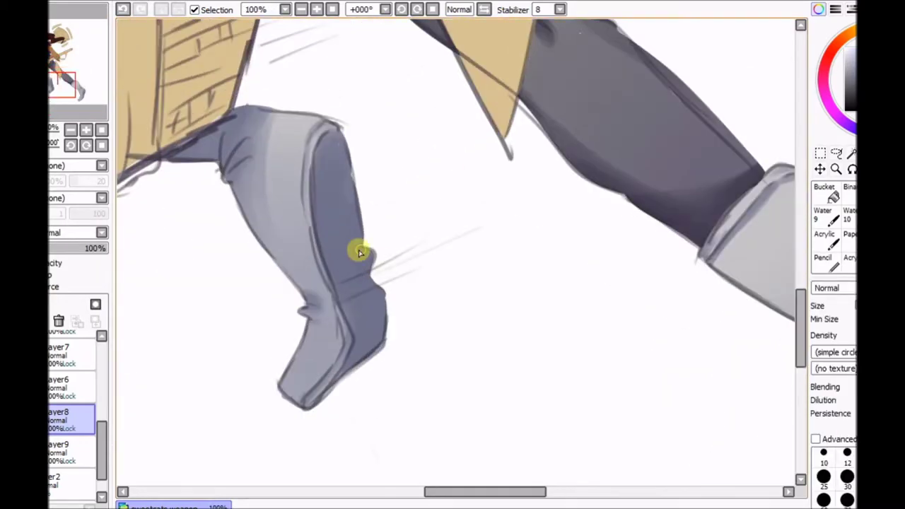
scroll(389, 167, "down", 3)
scroll(389, 167, "up", 2)
scroll(325, 224, "down", 3)
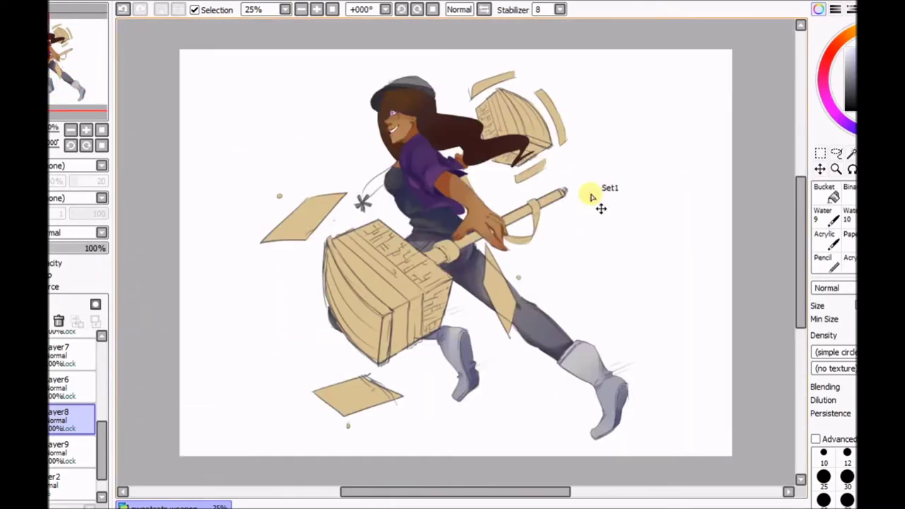
- Paint darker brown strand shadows into the bangs and face-framing hair on Layer10
left_click(600, 208, "ctrl")
left_click(445, 113, "ctrl")
scroll(445, 99, "up", 4)
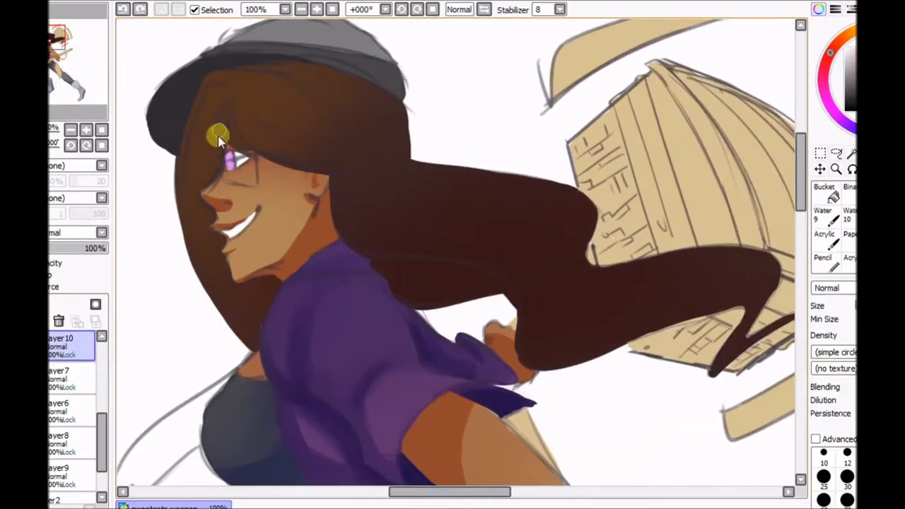
left_click_drag(219, 140, 199, 172)
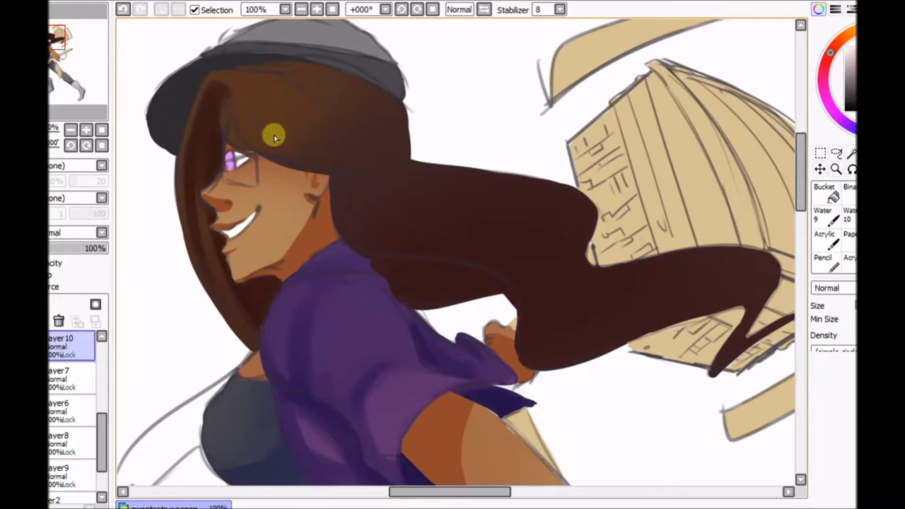
key("h")
key("h")
key("h")
key("h")
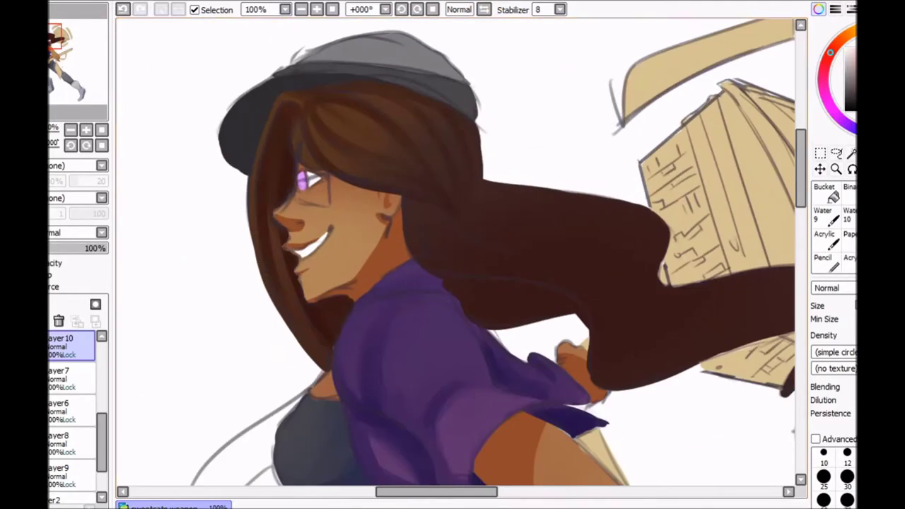
- Paint dark and lighter brown strands along the long flowing hair down to its tips
left_click(485, 9)
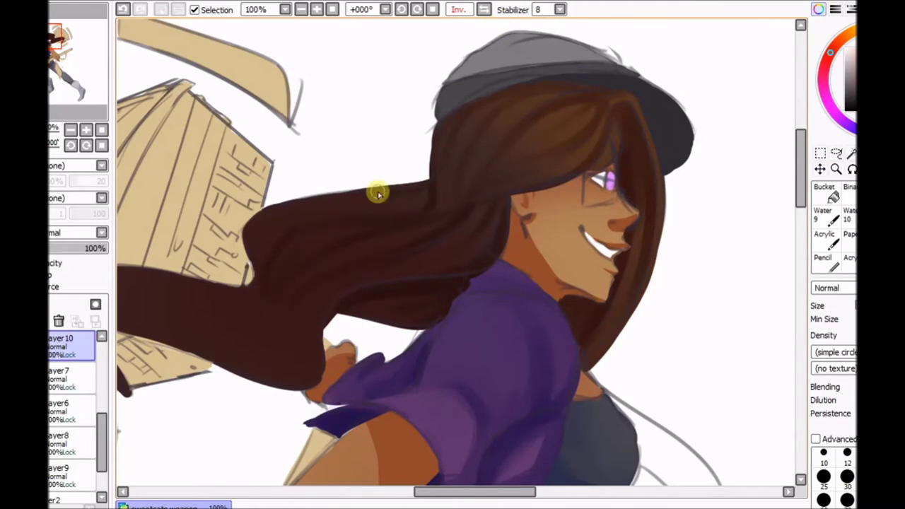
key("h")
scroll(713, 224, "up", 2)
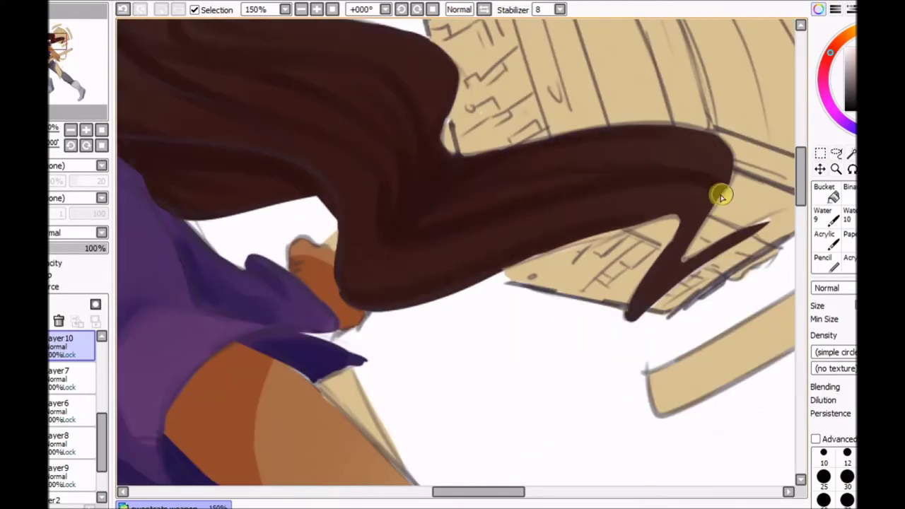
scroll(549, 313, "down", 4)
scroll(448, 152, "up", 2)
key("h")
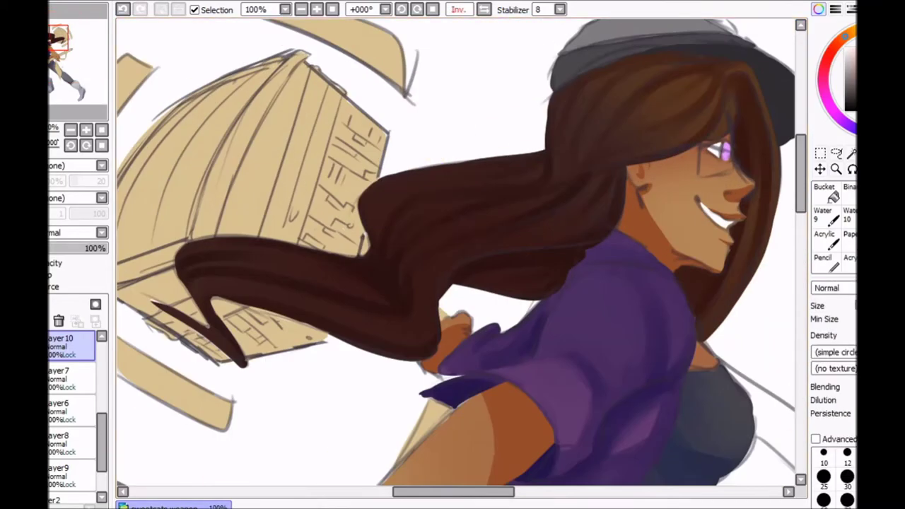
key("h")
scroll(574, 187, "down", 4)
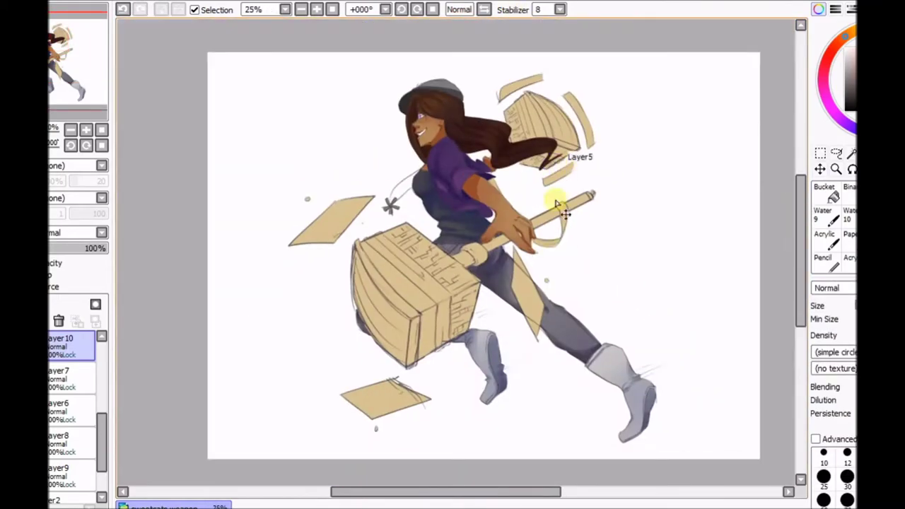
- Start shading the cap with dark blue on Layer11 and darken the upper part of the violet iris
key("ctrl+shift+n")
scroll(417, 79, "up", 7)
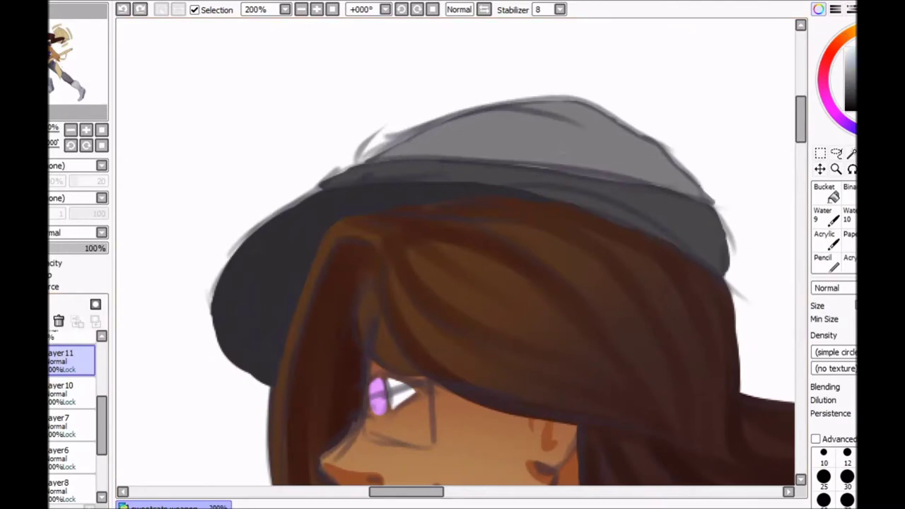
scroll(610, 313, "down", 5)
left_click(606, 424, "ctrl")
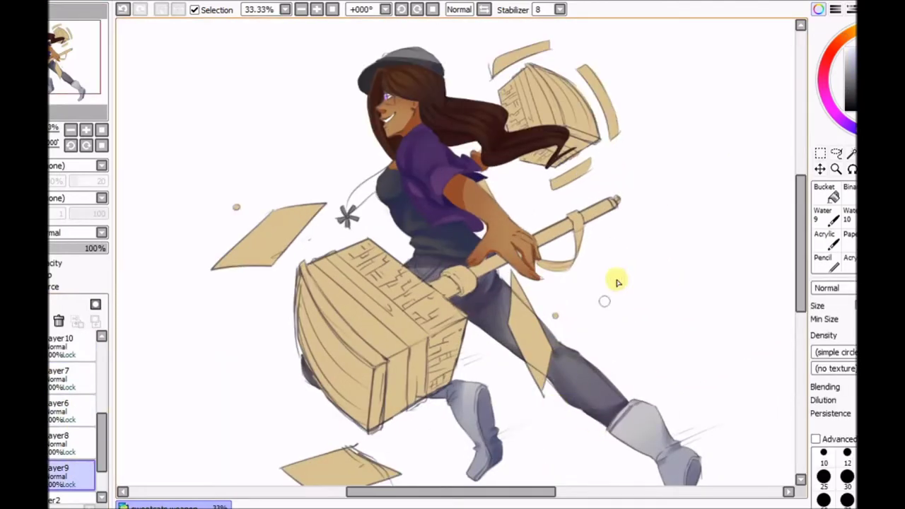
scroll(616, 283, "down", 1)
scroll(393, 216, "up", 5)
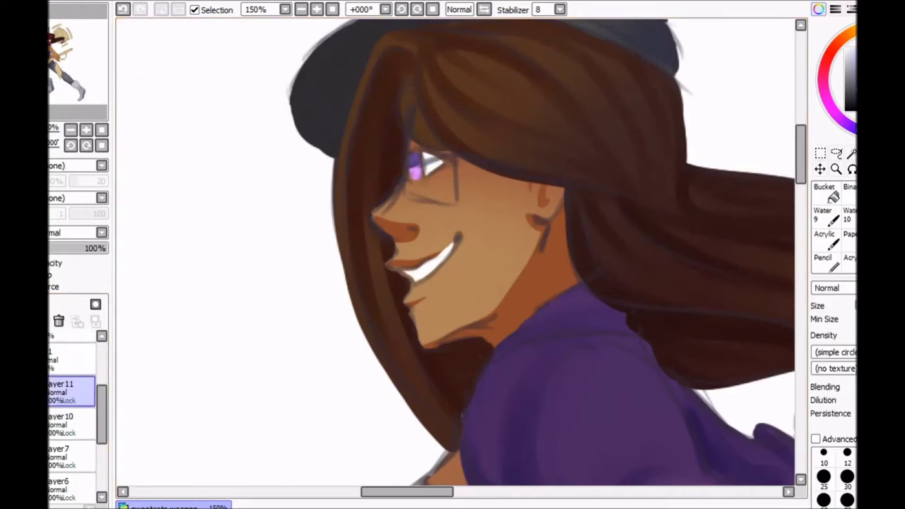
- Paint the fingernails of the front hand dark purple on Layer6
scroll(711, 245, "down", 4)
scroll(460, 254, "up", 2)
left_click(71, 392)
scroll(359, 253, "up", 3)
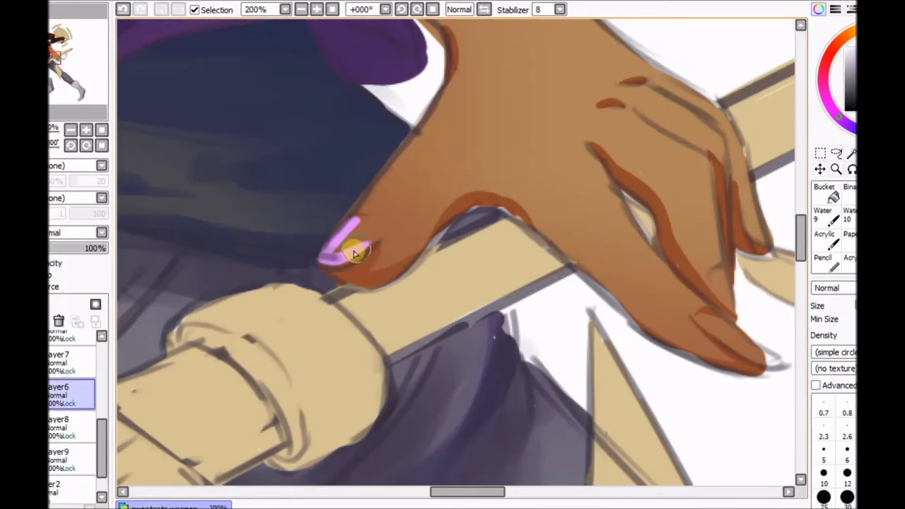
scroll(537, 266, "down", 3)
scroll(537, 266, "up", 4)
mouse_move(424, 246)
left_mouse_down()
mouse_move(360, 284)
mouse_move(332, 323)
left_mouse_up()
scroll(350, 297, "down", 8)
key("h")
scroll(333, 314, "up", 8)
left_click(456, 9)
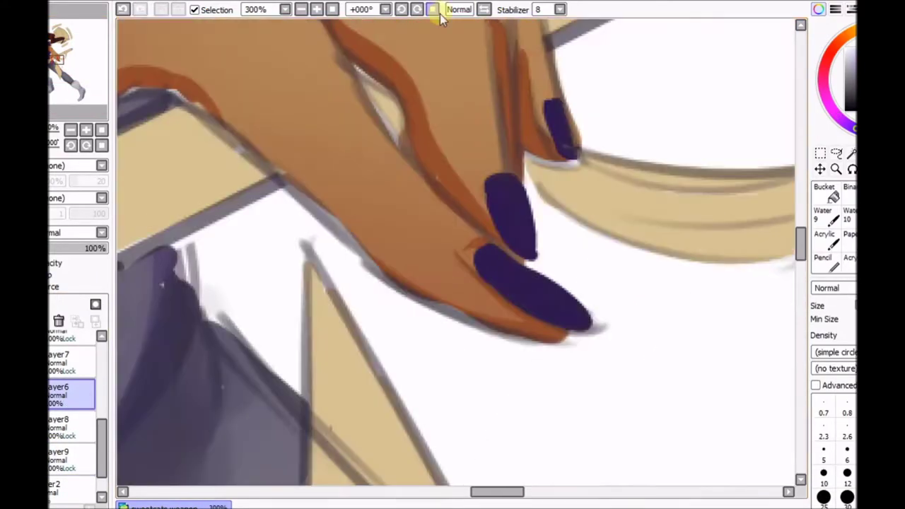
- Add lighter violet highlights to the dark purple fingernails and clean up their edges
scroll(374, 268, "down", 1)
scroll(567, 276, "down", 5)
scroll(568, 275, "up", 5)
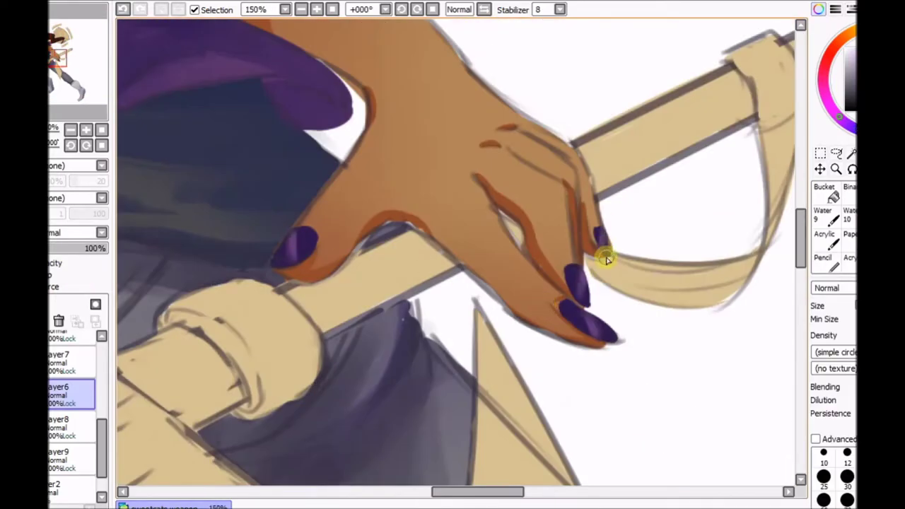
key("e")
left_click(824, 407)
key("h")
key("h")
scroll(525, 283, "down", 3)
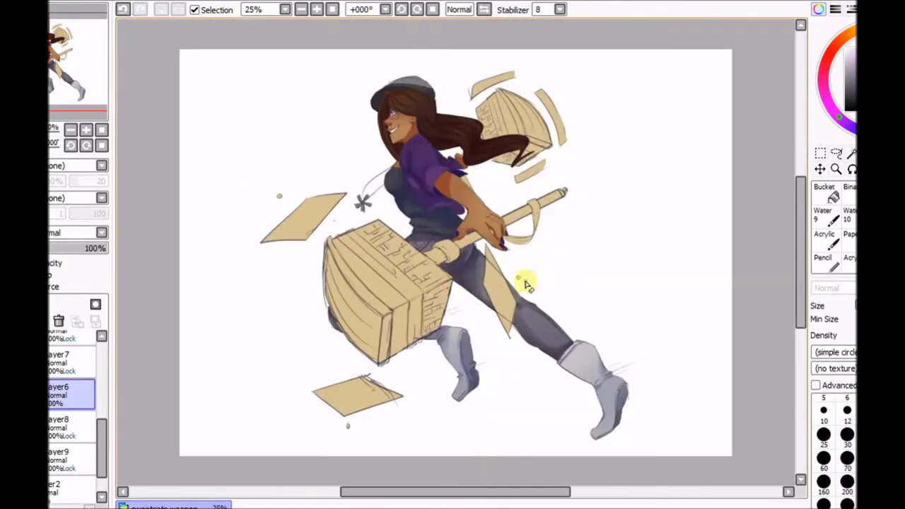
- Blend a light grey highlight into the cap's crown and deepen the blue shadow under its brim on Layer11
scroll(490, 127, "up", 4)
left_click_drag(410, 191, 485, 229)
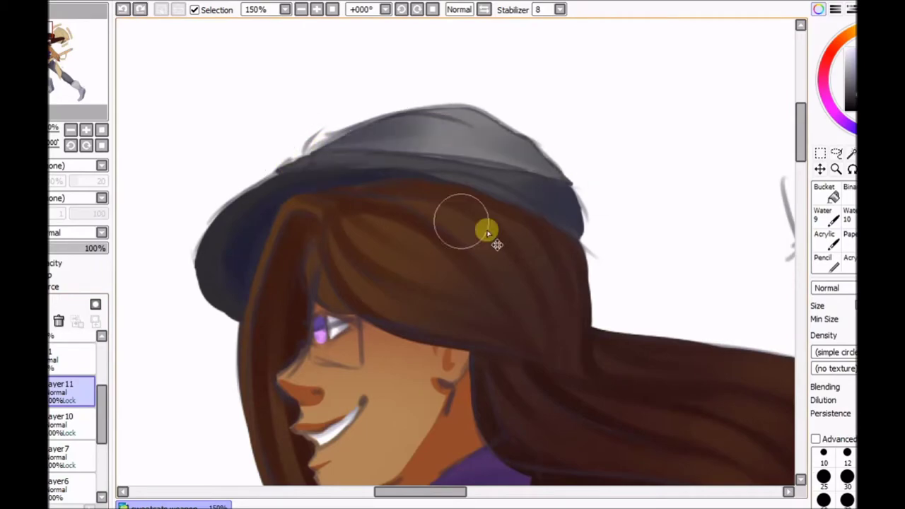
scroll(485, 228, "down", 5)
- Create a new layer and paint the front hammer's handle solid black
key("ctrl+shift+n")
scroll(367, 191, "up", 4)
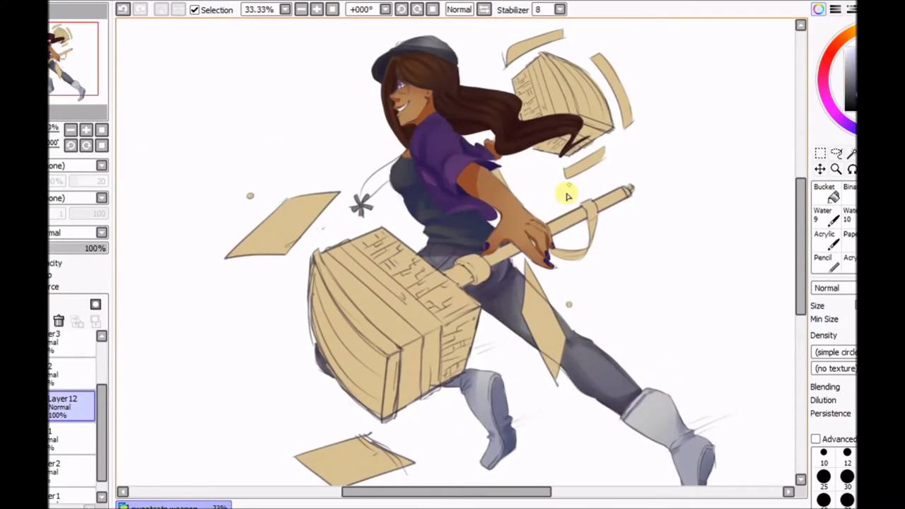
scroll(557, 224, "down", 3)
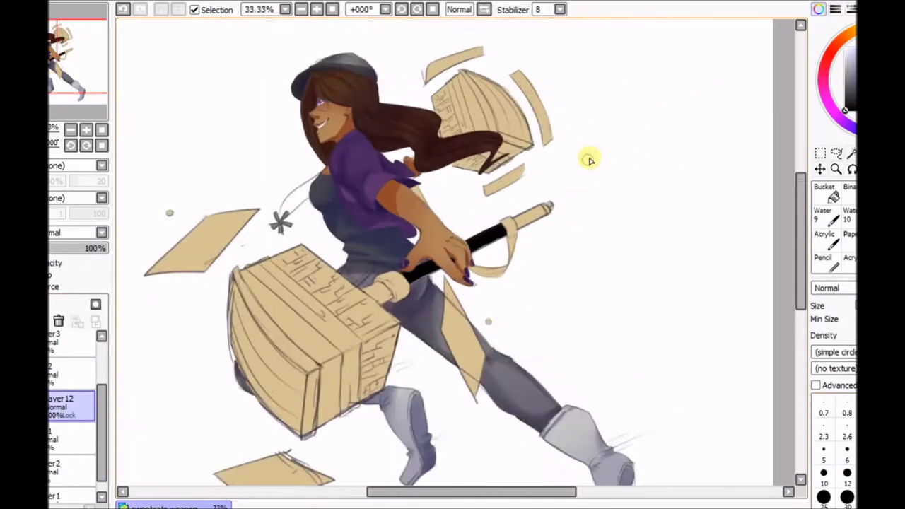
- Paint a solid black band around the head of both the front and the rear hammer
scroll(589, 165, "up", 4)
scroll(530, 138, "down", 2)
scroll(530, 138, "up", 2)
key("h")
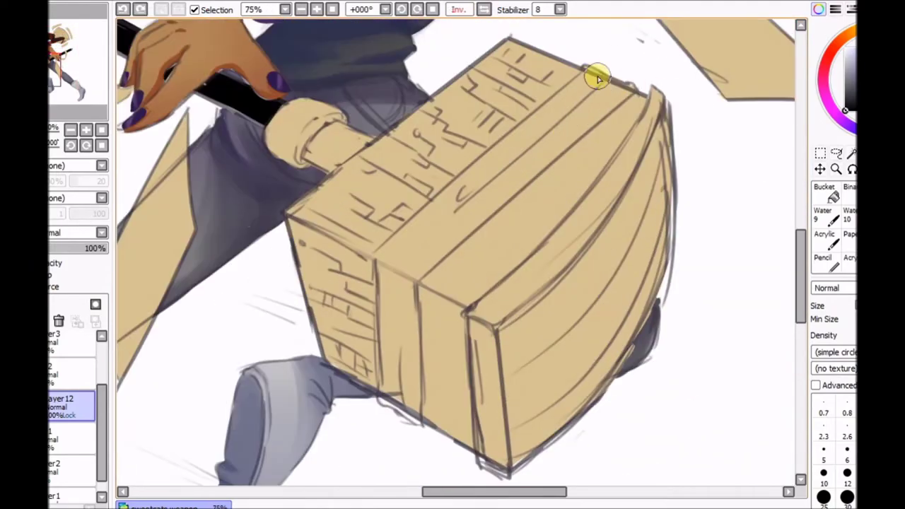
left_click_drag(596, 77, 385, 258)
mouse_move(398, 408)
left_mouse_down()
mouse_move(404, 257)
mouse_move(440, 259)
mouse_move(666, 84)
left_mouse_up()
key("h")
scroll(443, 264, "up", 1)
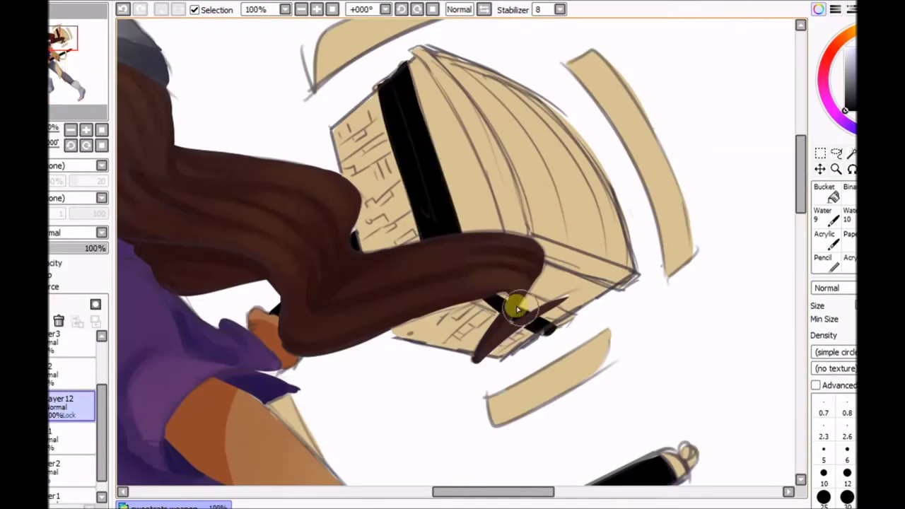
- Colour the floating panels and the curved pieces around the rear hammer bright green, cyan blue and violet
scroll(569, 347, "down", 4)
scroll(380, 113, "up", 1)
left_click_drag(801, 234, 801, 238)
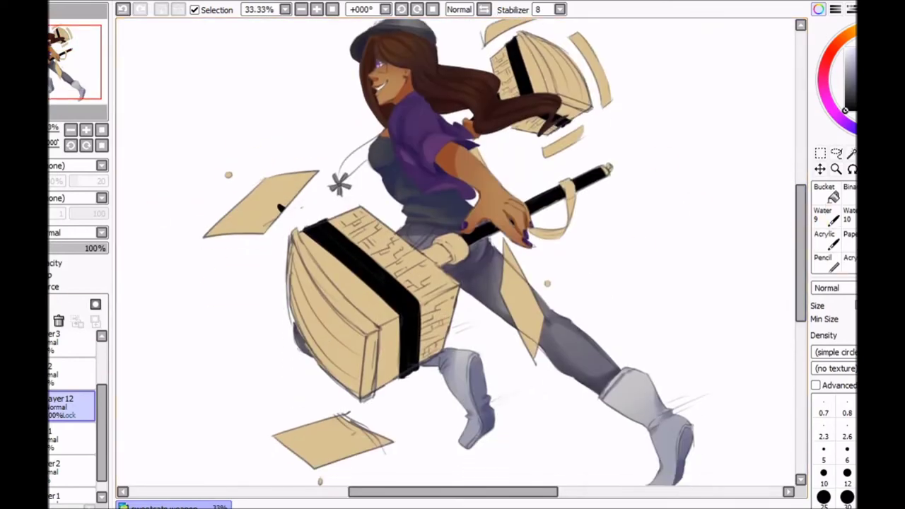
left_click_drag(283, 207, 301, 194)
scroll(265, 280, "down", 1)
mouse_move(354, 362)
left_mouse_down()
mouse_move(418, 416)
mouse_move(426, 356)
left_mouse_up()
left_click_drag(506, 240, 501, 290)
left_click_drag(564, 104, 656, 85)
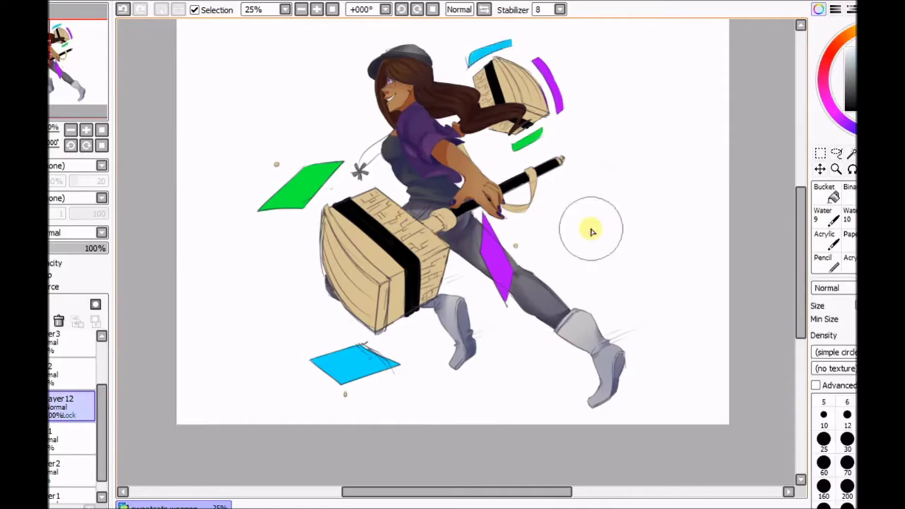
- Paint the front hammer's handle collar and the hammers' small end fittings light grey
scroll(657, 84, "up", 4)
scroll(656, 259, "down", 4)
scroll(656, 259, "up", 1)
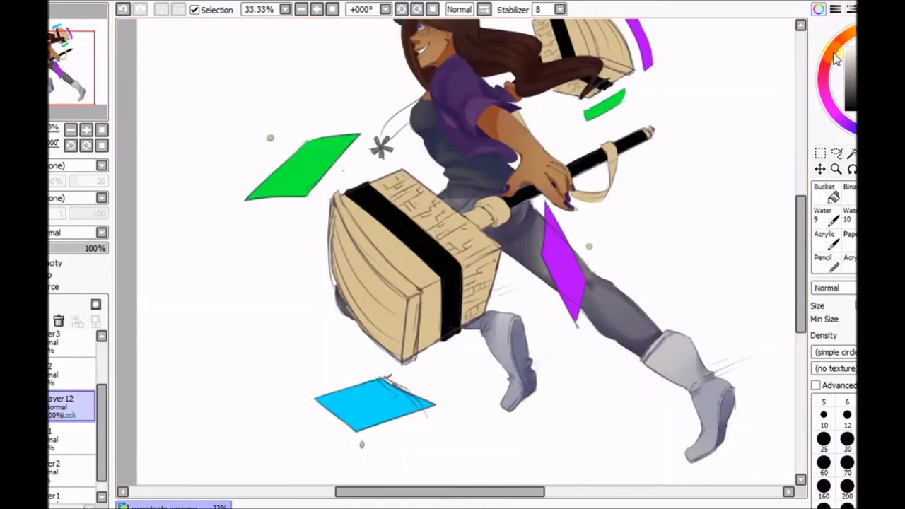
scroll(499, 200, "up", 3)
scroll(462, 238, "down", 2)
scroll(513, 165, "up", 2)
scroll(512, 103, "down", 1)
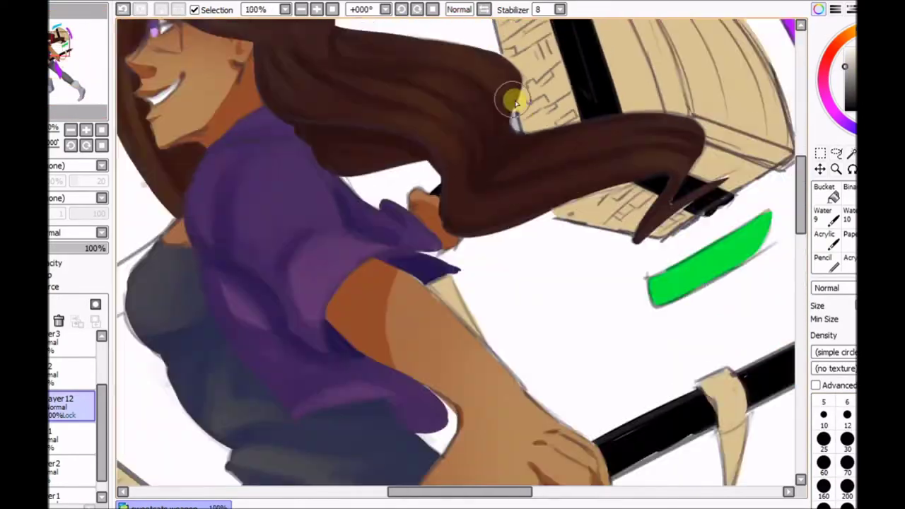
scroll(515, 104, "down", 4)
key("h")
scroll(767, 51, "up", 1)
key("h")
scroll(767, 50, "down", 1)
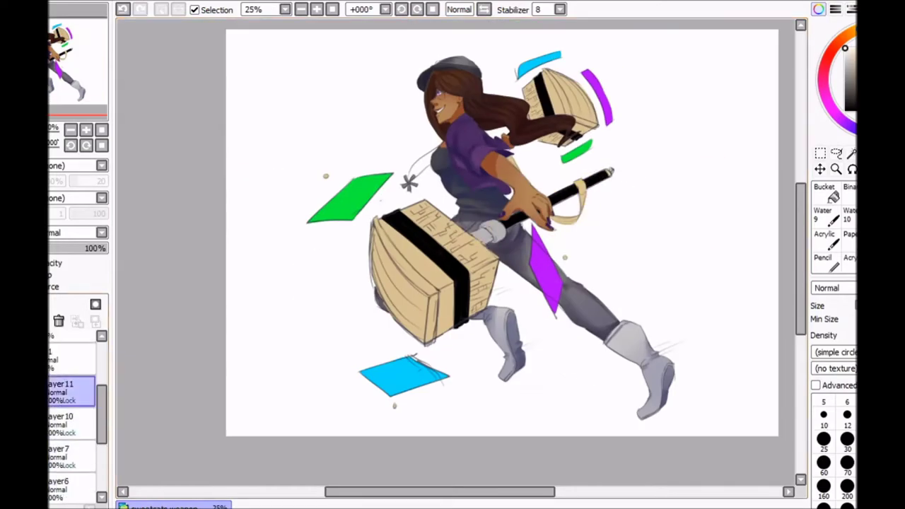
- Paint the star-shaped pendant's dark navy edges and add small white highlights to its petals
scroll(408, 182, "up", 6)
mouse_move(370, 343)
left_mouse_down()
mouse_move(360, 294)
mouse_move(393, 378)
left_mouse_up()
scroll(404, 171, "down", 5)
scroll(404, 172, "up", 7)
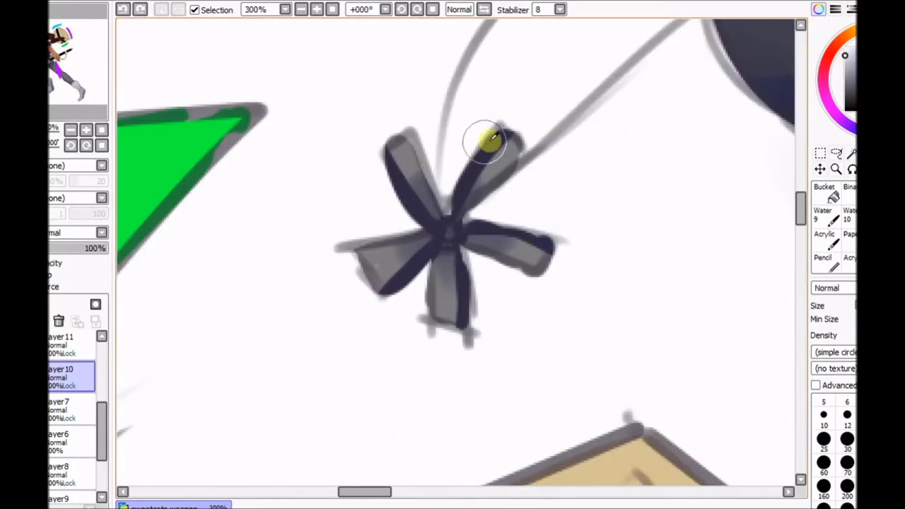
left_click_drag(487, 140, 508, 133)
scroll(545, 239, "up", 1)
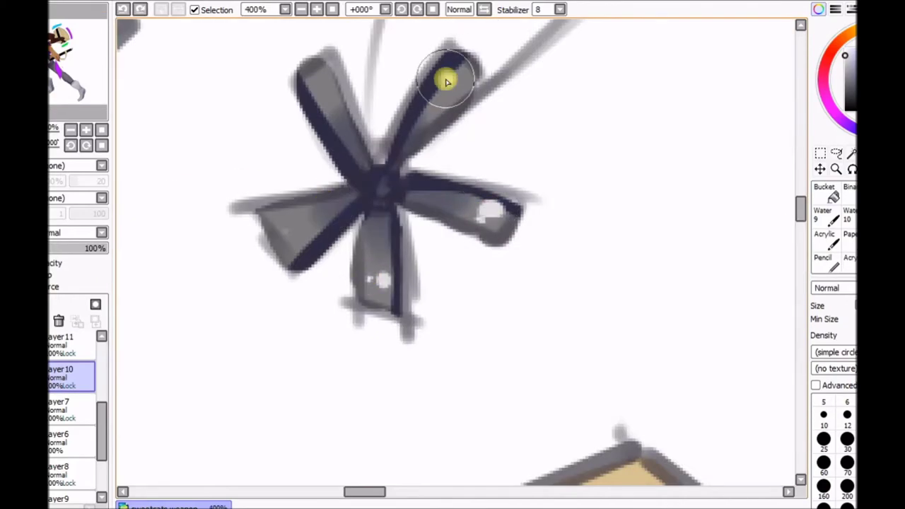
- Colour the patterned block of the front hammer lilac and its engraved line pattern teal green
scroll(447, 82, "down", 6)
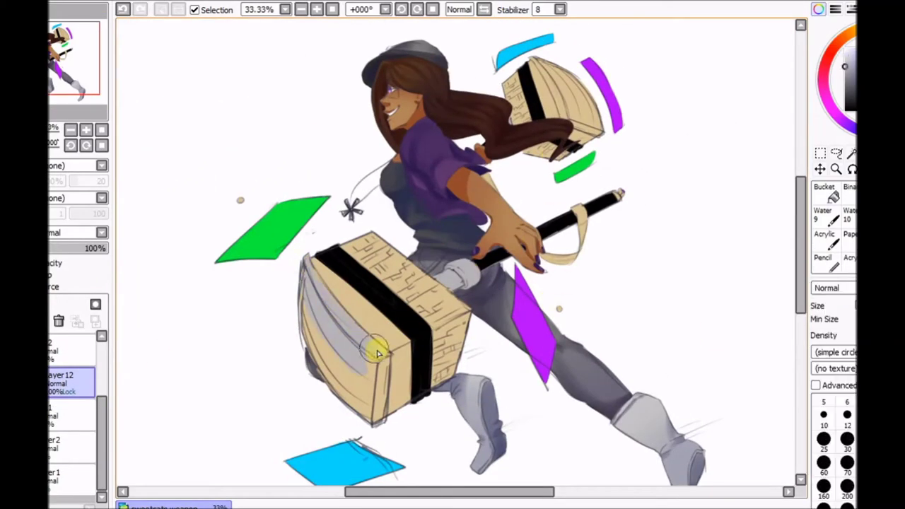
key("h")
left_click(477, 298)
key("h")
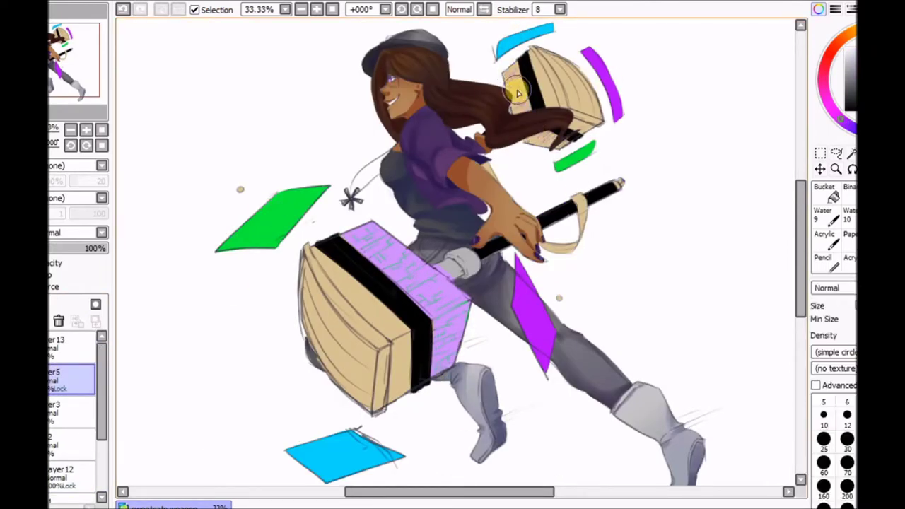
- Try painting the strip between the front hammer's black band and its end cap brown
left_click(343, 282, "ctrl")
scroll(313, 252, "down", 1)
left_click_drag(305, 240, 396, 323)
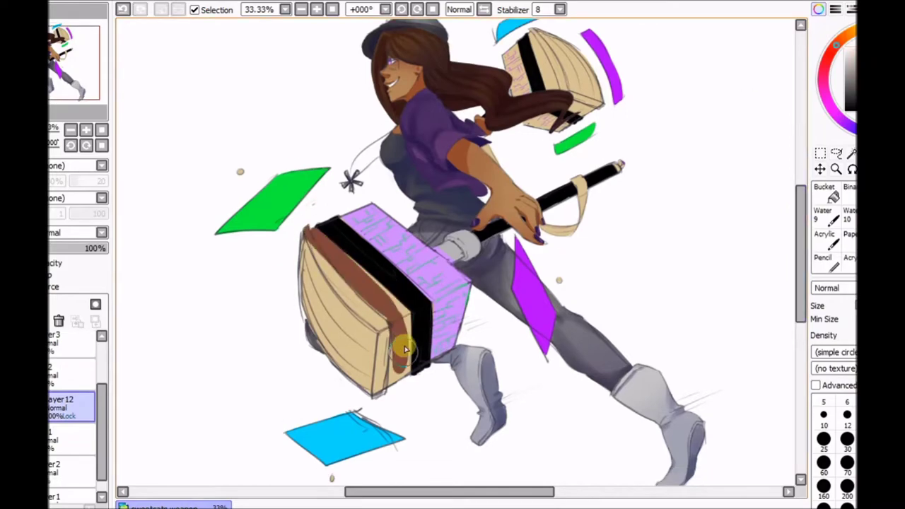
key("h")
key("ctrl+z")
- Paint the strips beside the black band lilac on both hammers, along with the rear hammer's patterned block
key("h")
scroll(523, 314, "down", 1)
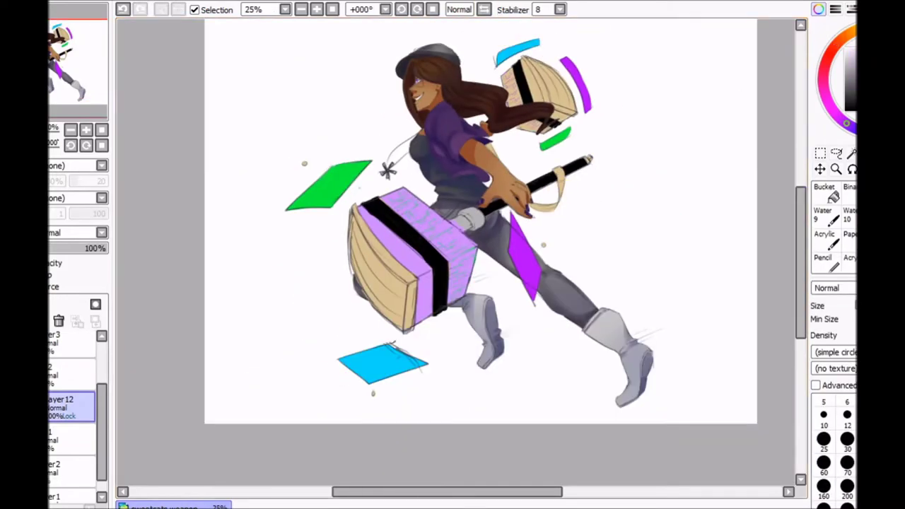
scroll(460, 268, "up", 5)
key("h")
key("h")
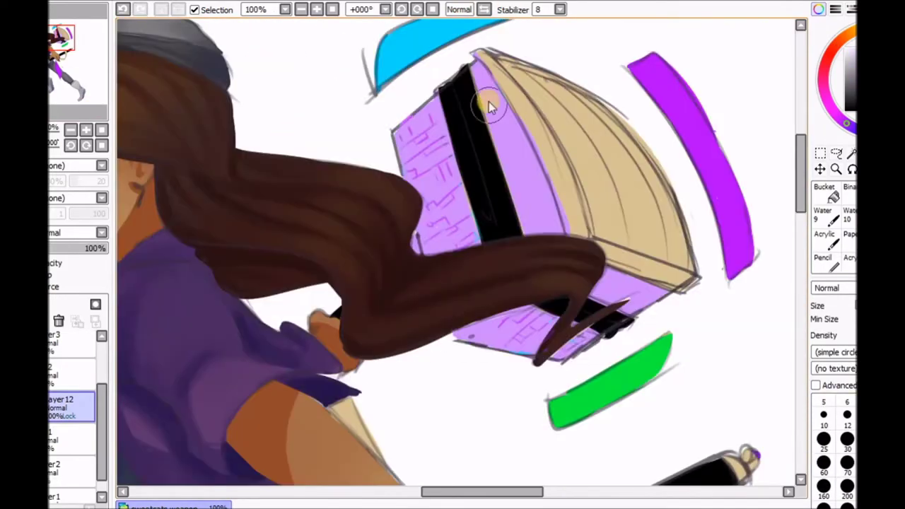
- Recolour the handle strap golden yellow and the violet curved piece beside the rear hammer red
scroll(303, 221, "up", 4)
scroll(559, 319, "down", 6)
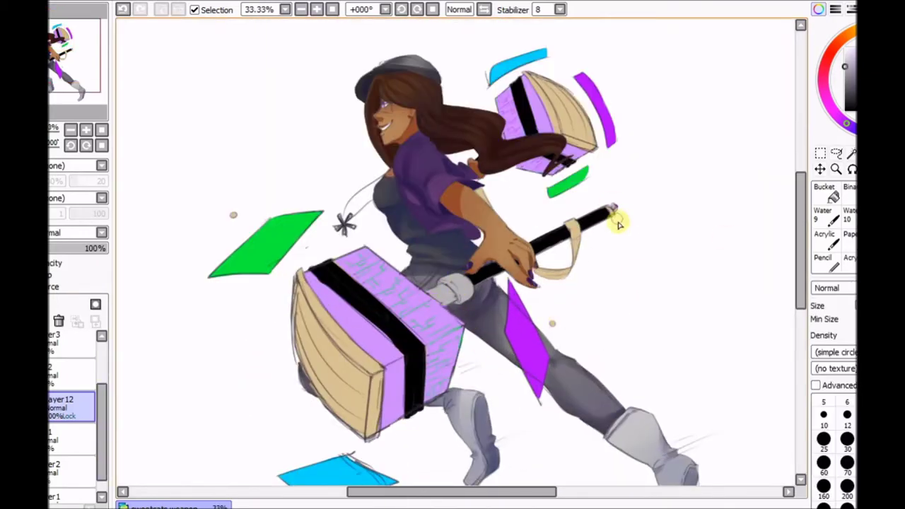
scroll(570, 200, "up", 1)
scroll(536, 162, "down", 2)
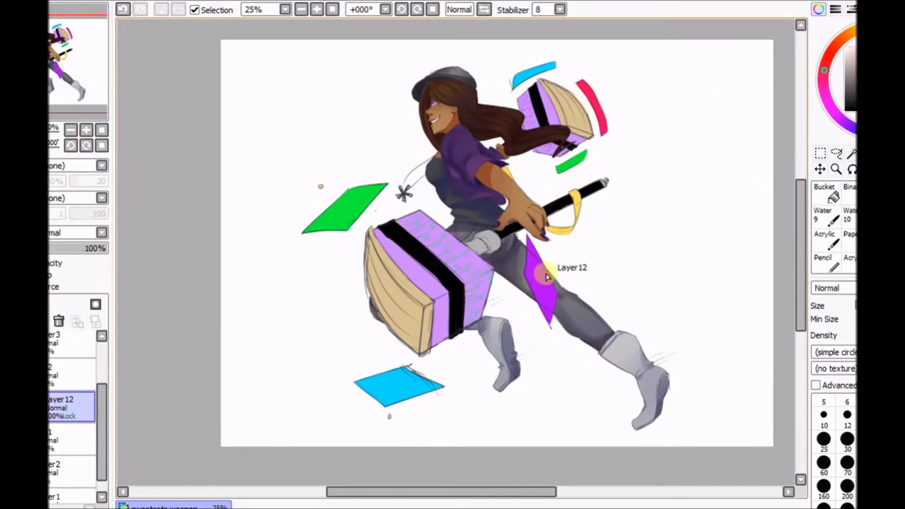
- Paint the curved end caps of both the front and the rear hammer dark violet
mouse_move(371, 233)
left_mouse_down()
mouse_move(424, 300)
mouse_move(428, 293)
left_mouse_up()
key("ctrl+z")
scroll(396, 283, "up", 2)
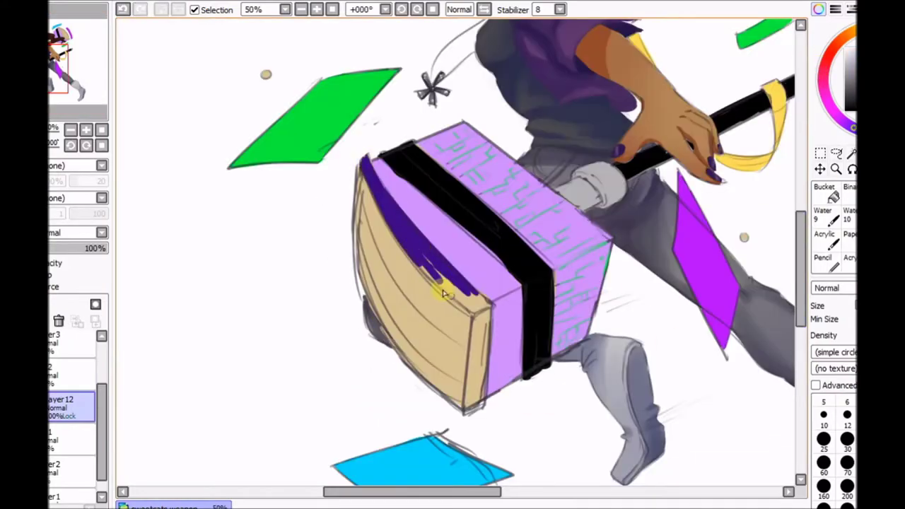
scroll(367, 330, "down", 1)
scroll(368, 331, "up", 2)
key("h")
scroll(518, 67, "down", 1)
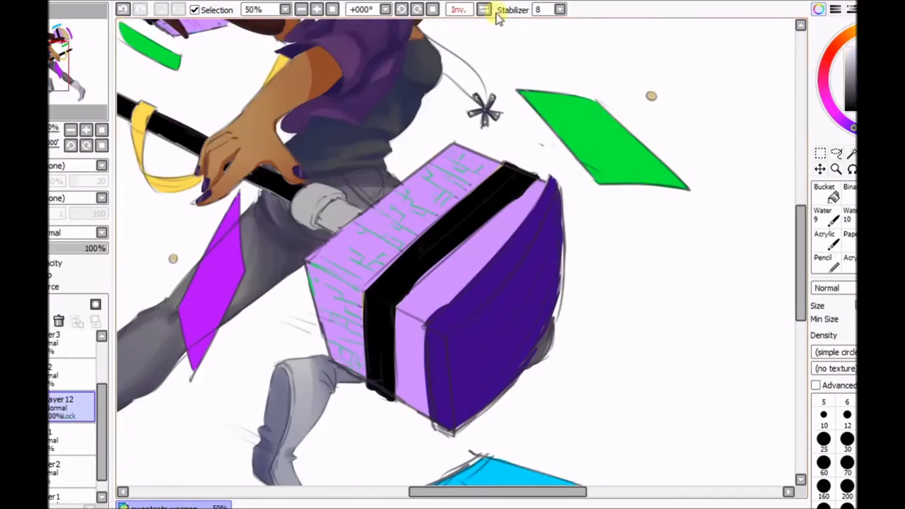
scroll(475, 154, "up", 1)
left_click_drag(533, 262, 460, 125)
scroll(460, 125, "down", 2)
key("h")
- Shift the colour layer's hue to turn the hammers pink and crimson, and recolour the rear hammer's lower curved piece green
key("ctrl+u")
mouse_move(648, 353)
left_mouse_down()
mouse_move(585, 365)
mouse_move(593, 387)
mouse_move(754, 386)
left_mouse_up()
key("Return")
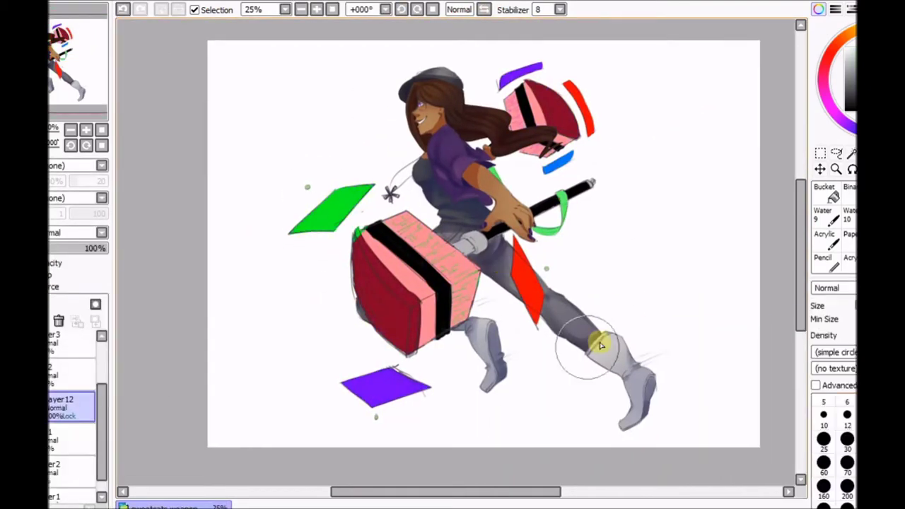
left_click_drag(604, 180, 563, 218)
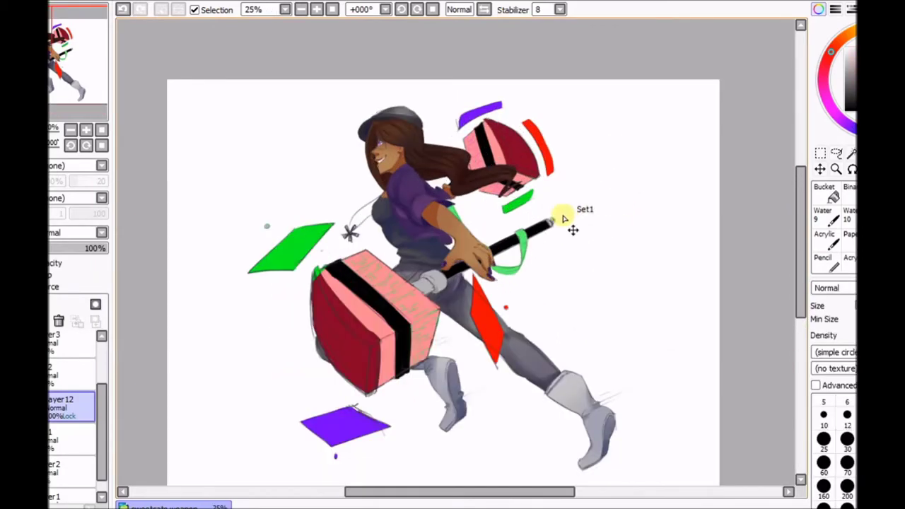
key("ctrl+u")
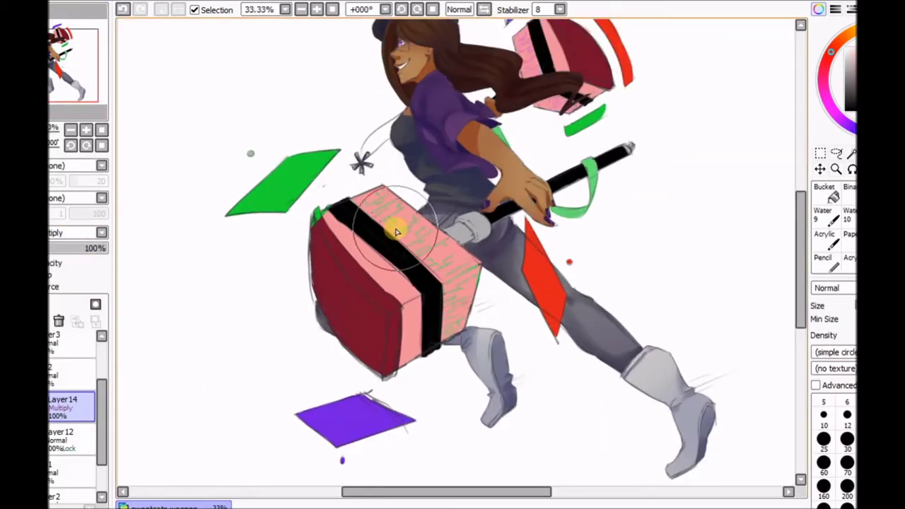
- Cover the stray green corner of the front hammer's cap with crimson and shade both hammers' darker sides on the Multiply layer
left_click(320, 209, "ctrl+shift")
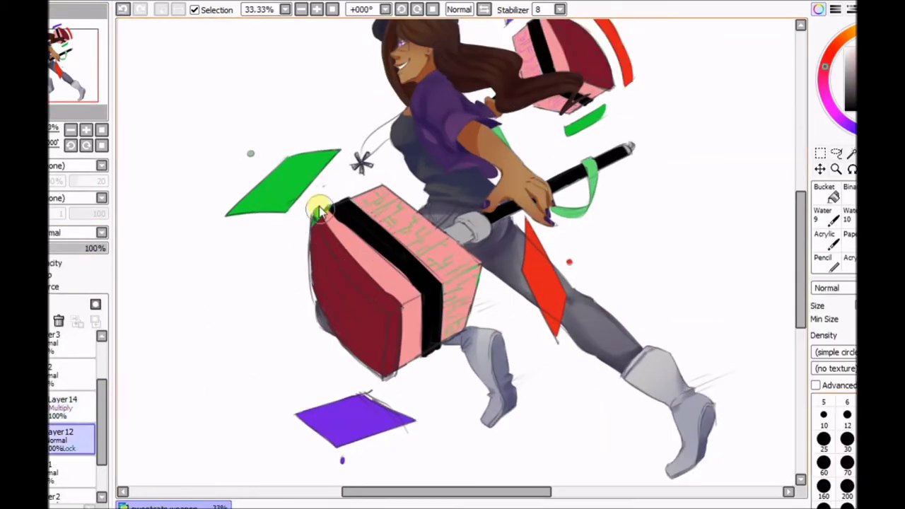
left_click(349, 226, "ctrl+shift")
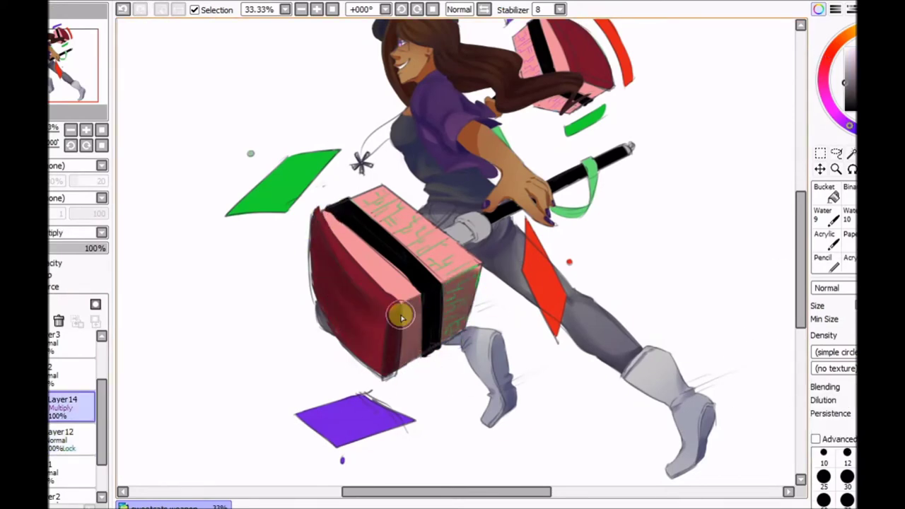
scroll(400, 317, "down", 1)
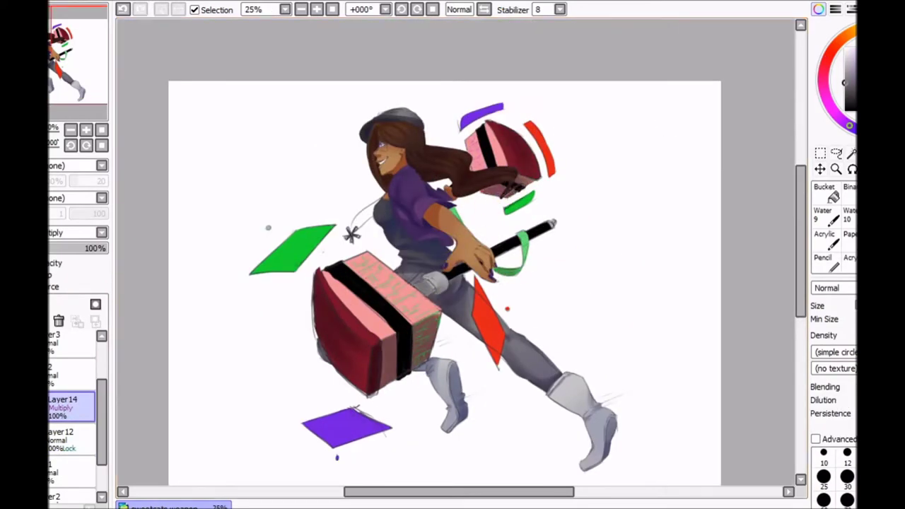
- Recolour the red panel, curved piece and dot orange, and make the green and violet pieces paler
left_click_drag(424, 283, 454, 250)
left_click(516, 282, "ctrl+shift")
mouse_move(516, 283)
left_mouse_down()
mouse_move(539, 317)
mouse_move(506, 258)
left_mouse_up()
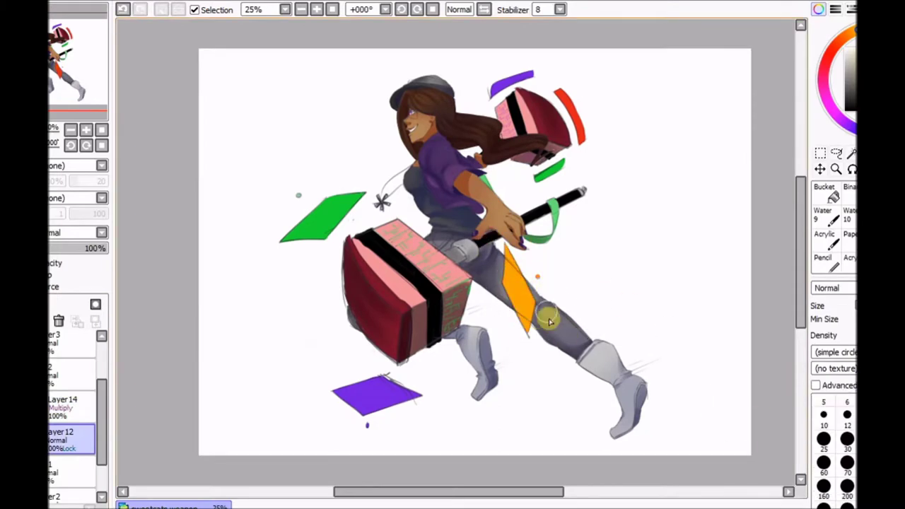
- Lasso both hammer heads and shift their hue so the blocks become light blue and the end caps deep blue
key("l")
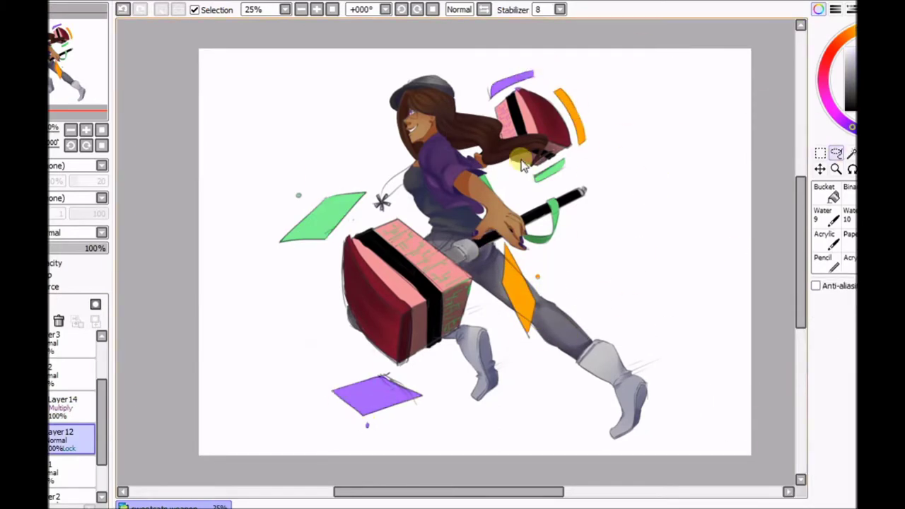
key("ctrl+u")
left_click(634, 388)
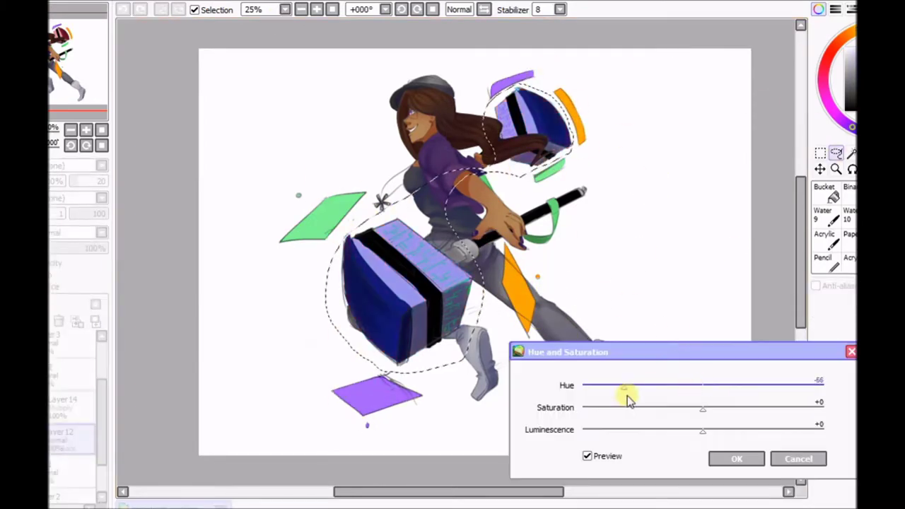
left_click_drag(584, 388, 619, 424)
key("Return")
key("ctrl+t")
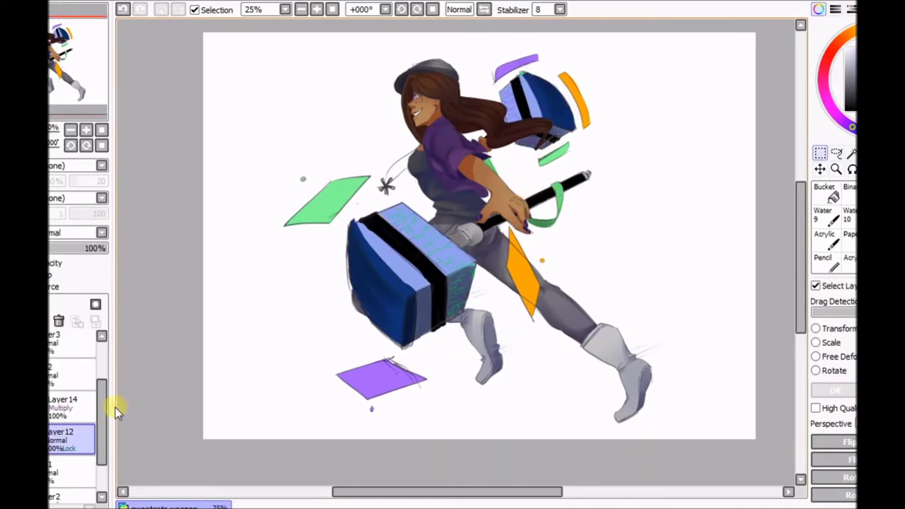
- Create a layer behind the figure, fill it blue and paint broad diagonal light-blue strokes across it
key("ctrl+shift+n")
left_click(823, 194)
left_click(731, 299)
left_click(824, 237)
mouse_move(735, 276)
left_mouse_down()
mouse_move(234, 176)
mouse_move(396, 424)
left_mouse_up()
mouse_move(569, 267)
left_mouse_down()
mouse_move(213, 460)
mouse_move(682, 289)
mouse_move(571, 236)
mouse_move(289, 191)
mouse_move(306, 147)
left_mouse_up()
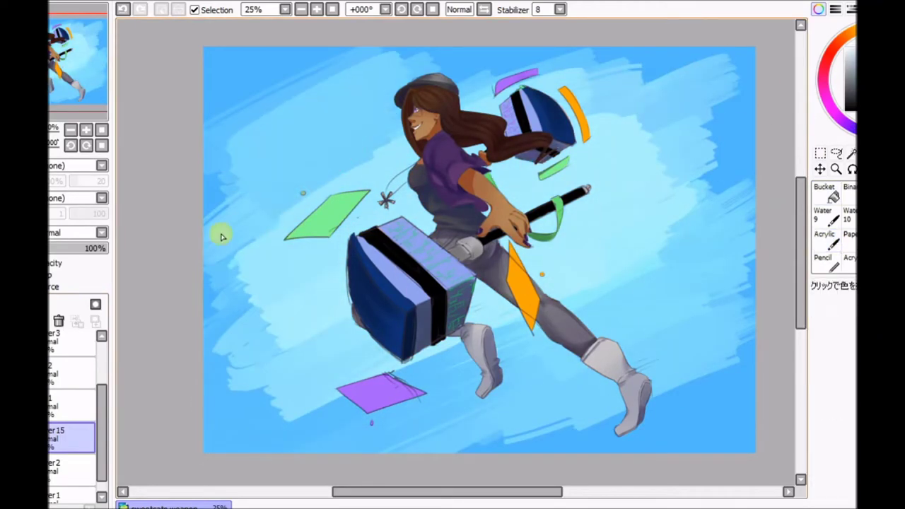
- Raise the background layer's luminescence and adjust its tones so the central brush strokes turn nearly white
key("ctrl+u")
mouse_move(701, 385)
left_mouse_down()
mouse_move(656, 394)
mouse_move(699, 387)
left_mouse_up()
left_click_drag(702, 430, 747, 431)
left_click(736, 459)
left_click_drag(784, 186, 838, 186)
left_click_drag(784, 206, 757, 206)
left_click(807, 231)
- Shift the background layer's hue by +15 and lower the layer's opacity to 64%
key("ctrl+u")
left_click_drag(701, 385, 721, 389)
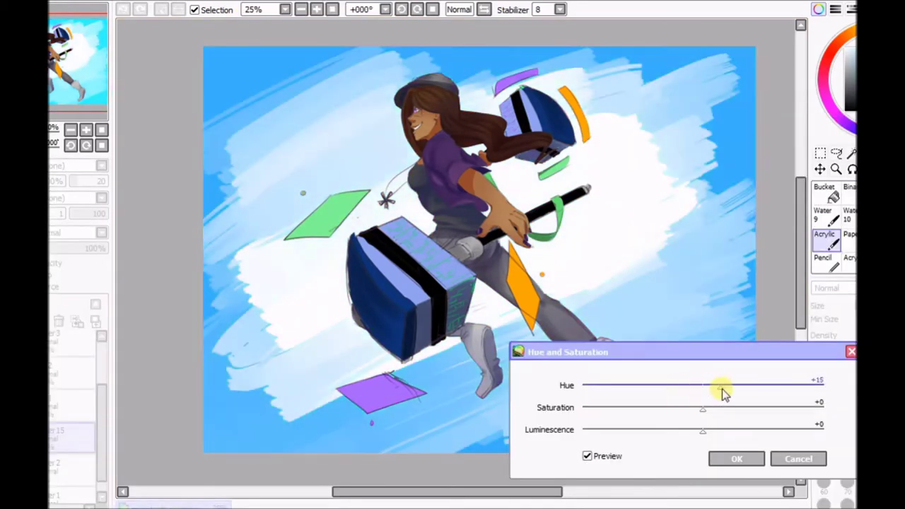
left_click(736, 458)
left_click(282, 29)
left_click(806, 230)
left_click_drag(106, 248, 79, 248)
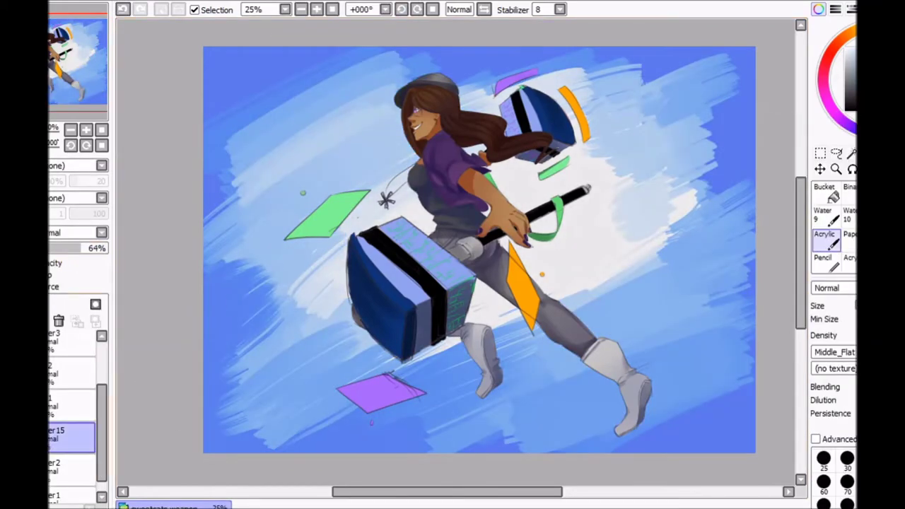
- Save the illustration with Save As and make the hammers' colour layer, Layer 12, active
key("ctrl+shift+s")
left_click(695, 385)
left_click(71, 459)
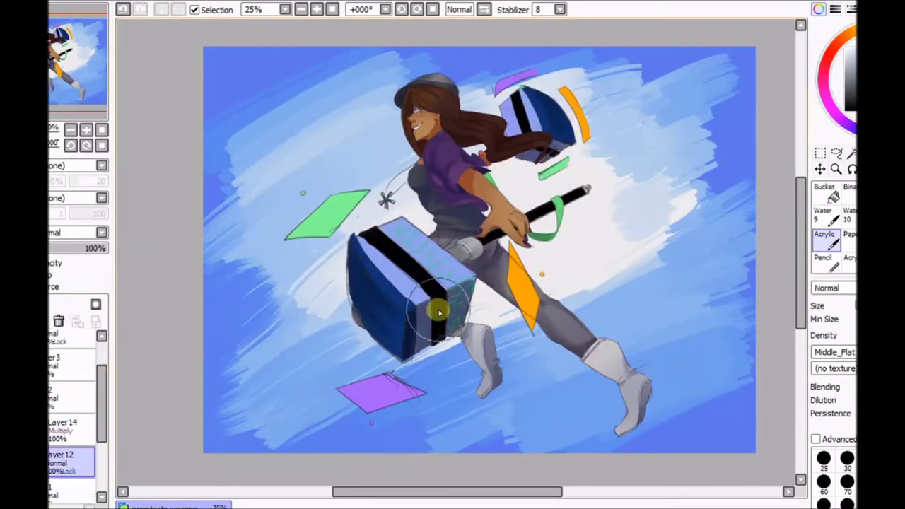
- On the locked line layer, recolour the outlines of the floating panels and curved pieces green, violet and orange to match their fills
left_click(81, 385)
scroll(626, 146, "up", 3)
scroll(515, 181, "down", 3)
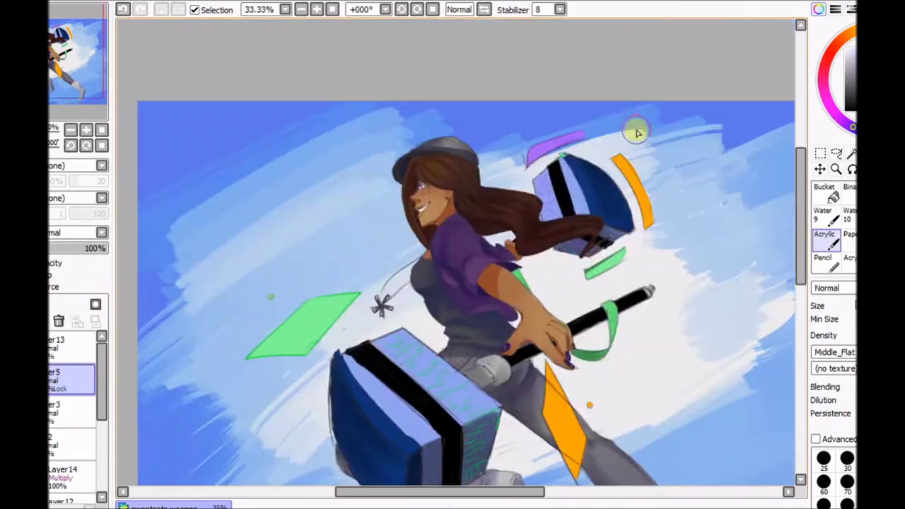
scroll(551, 378, "up", 3)
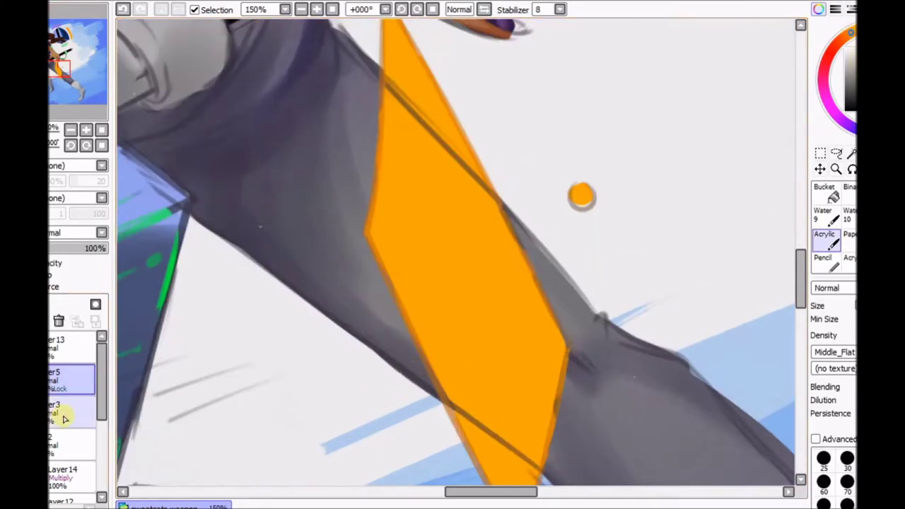
- Create a new layer above the blue background and fill it with a plain light warm grey
scroll(400, 275, "down", 4)
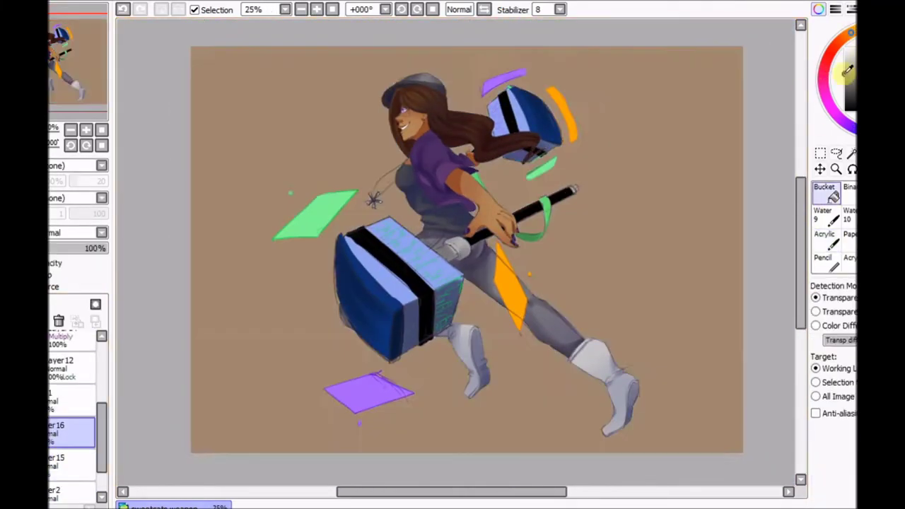
left_click(524, 179)
- On the figure's locked line layer, recolour the hair outlines dark brown and the shirt outlines dark purple
scroll(417, 141, "up", 4)
key("b")
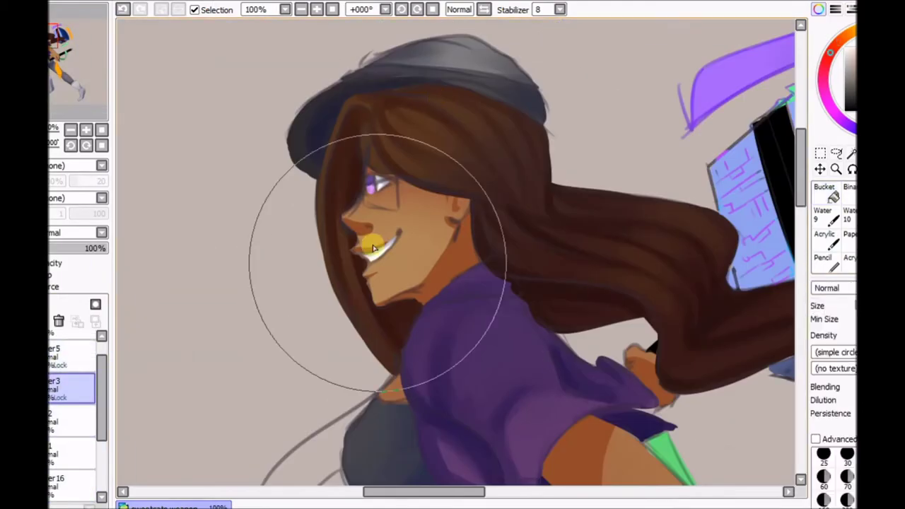
key("h")
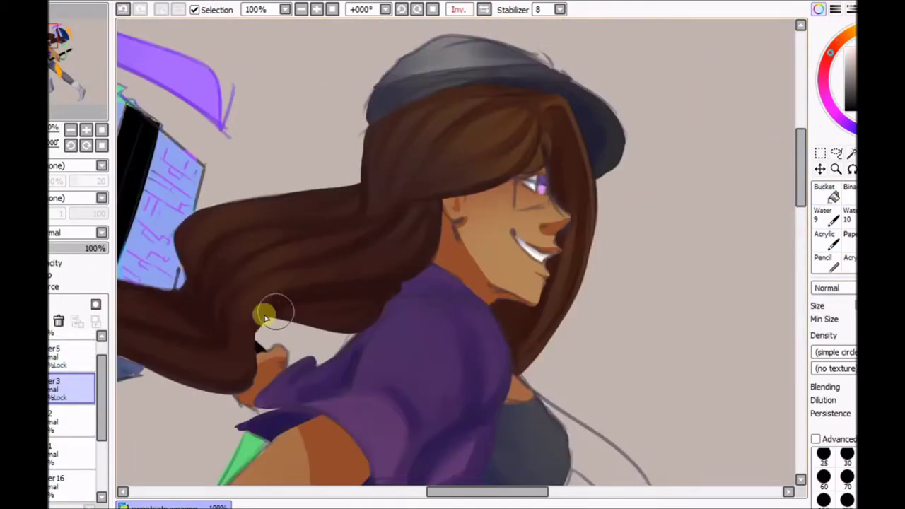
left_click_drag(276, 309, 495, 281)
key("h")
scroll(461, 208, "up", 2)
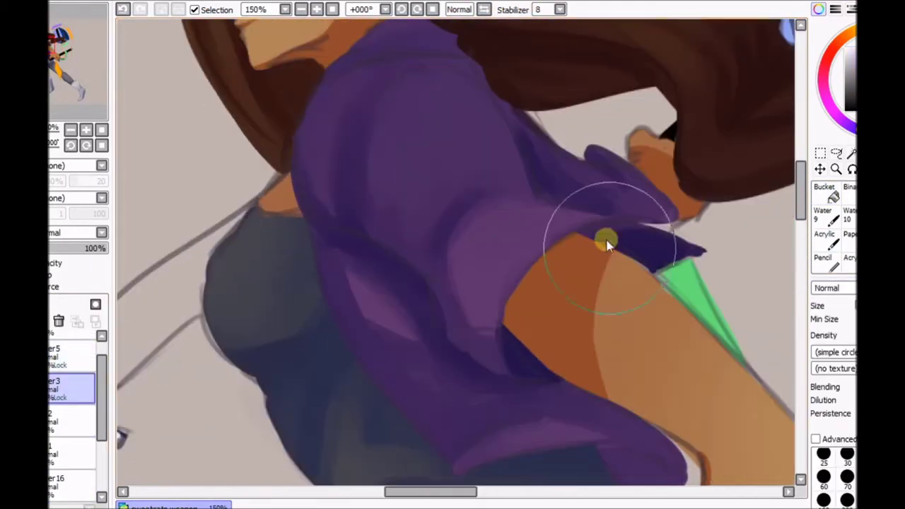
- Recolour the skin outlines of the face and arm warm brown on the locked line layer
scroll(801, 195, "down", 5)
scroll(323, 196, "up", 6)
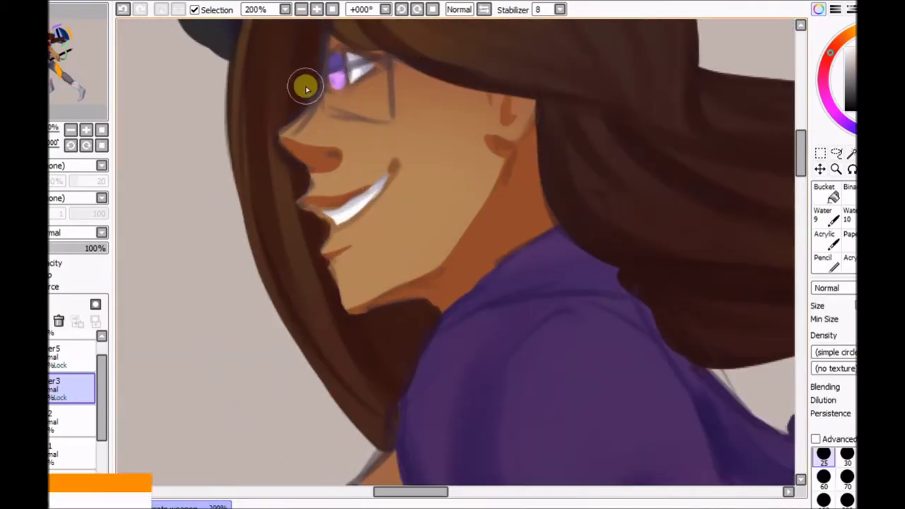
scroll(414, 165, "down", 2)
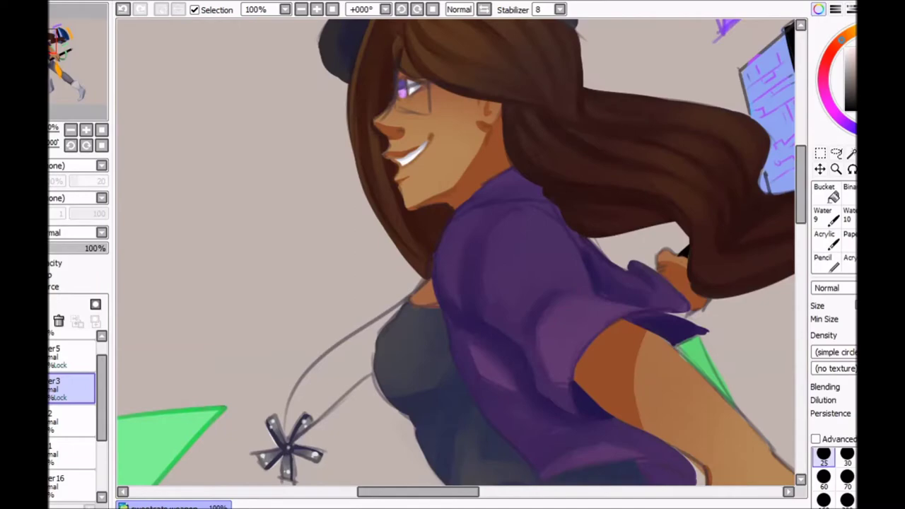
scroll(448, 137, "down", 1)
scroll(477, 205, "up", 2)
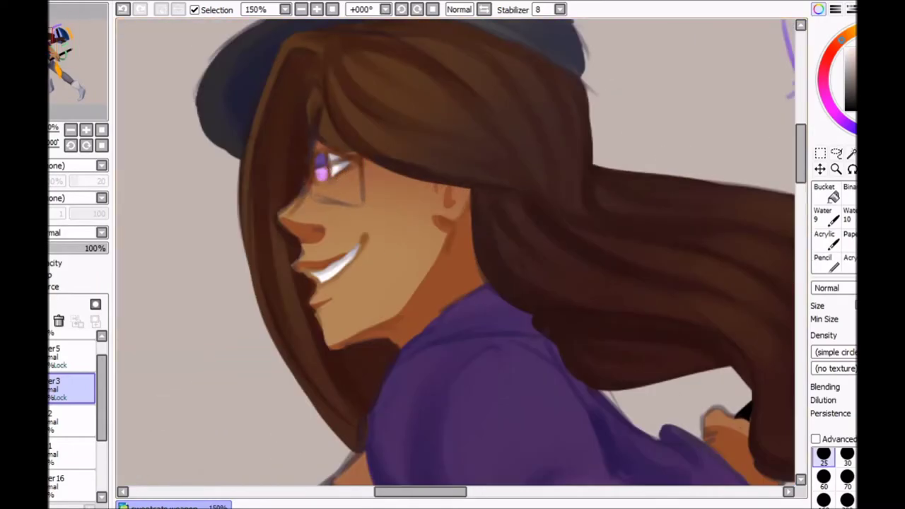
scroll(521, 204, "down", 2)
scroll(521, 203, "up", 2)
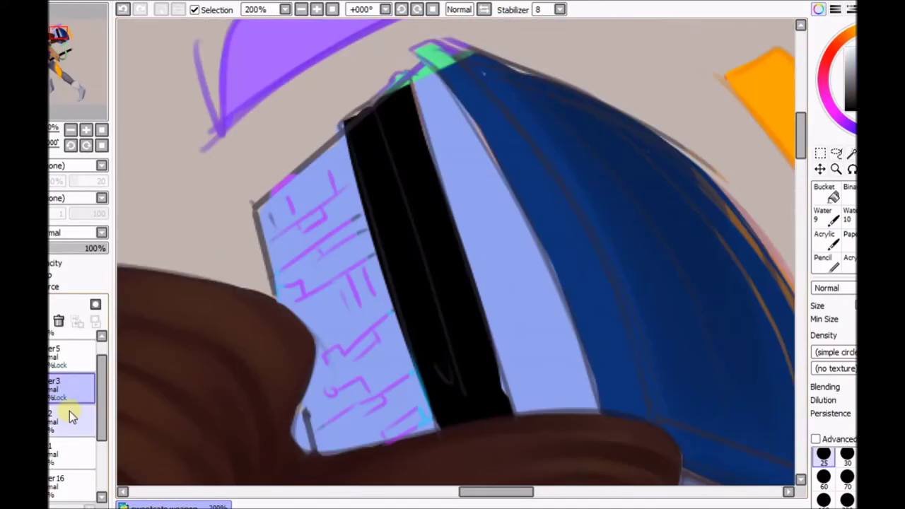
- Switch to the unlocked painting layer and paint dark brown over the front hair strand beneath the hat brim
scroll(494, 92, "down", 8)
scroll(452, 254, "up", 2)
scroll(78, 380, "down", 3)
scroll(78, 379, "down", 1)
left_click(69, 353)
scroll(313, 166, "up", 5)
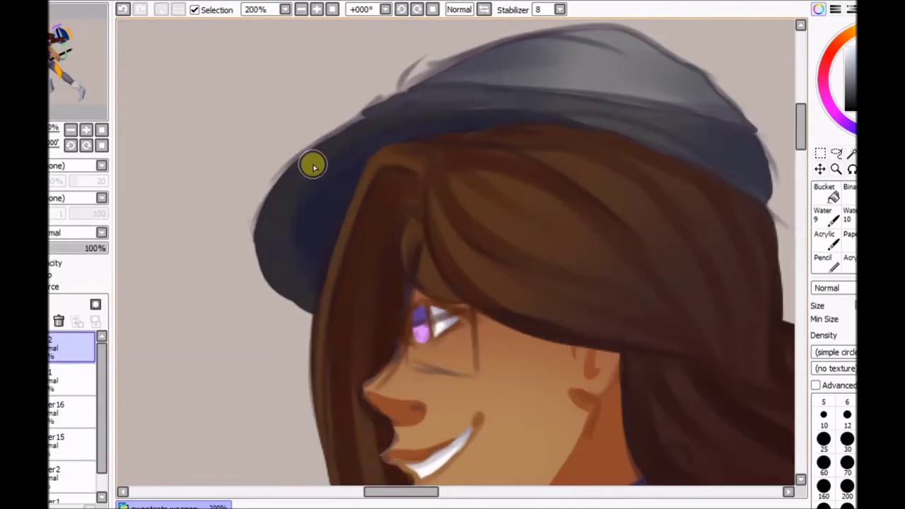
left_click(824, 238)
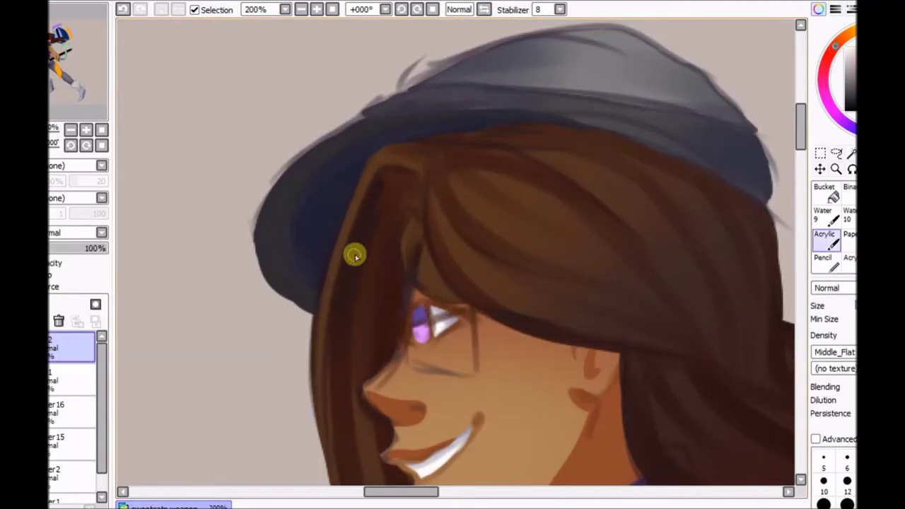
key("e")
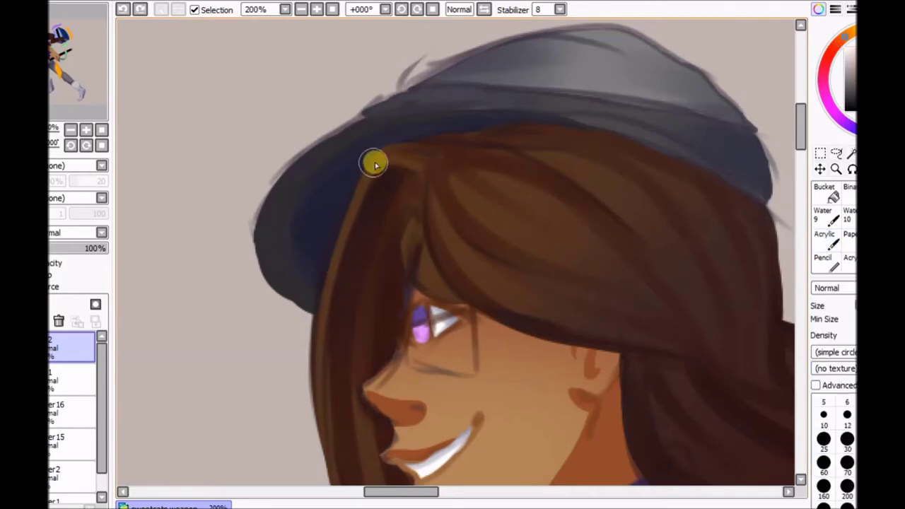
key("e")
scroll(434, 162, "down", 4)
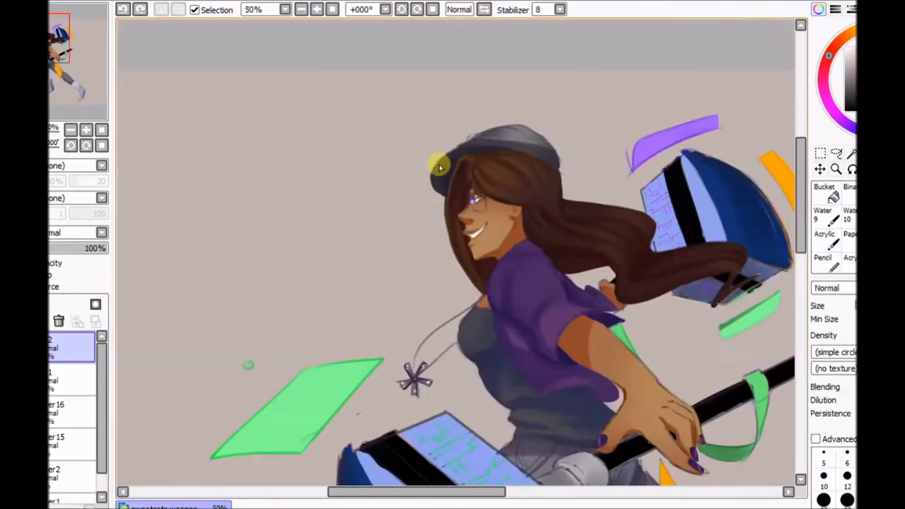
- Repaint the eye in a mirrored view with a dark upper lash line and a purple-edged iris
scroll(450, 106, "up", 4)
scroll(450, 106, "up", 2)
key("e")
key("h")
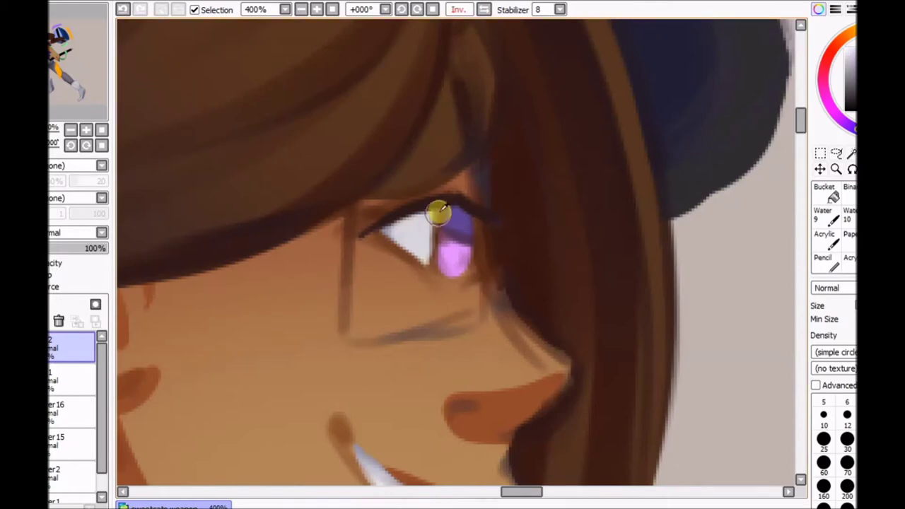
left_click(465, 237)
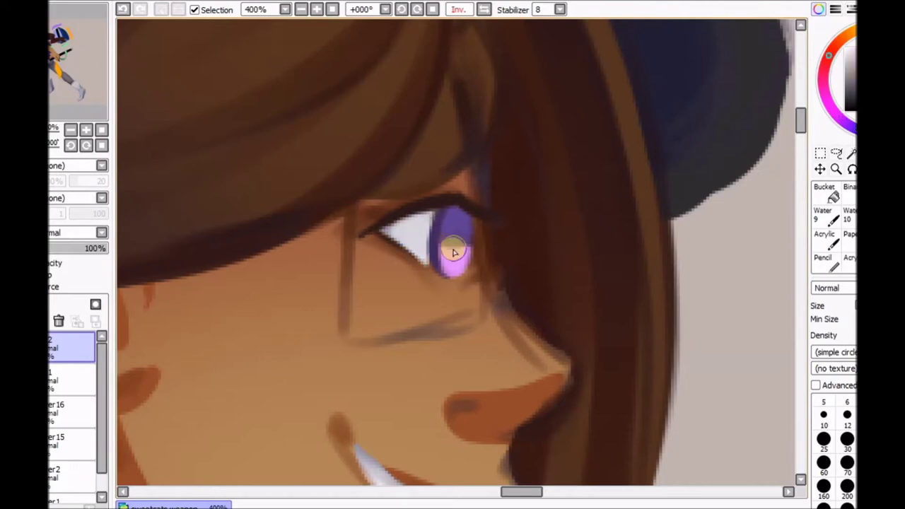
key("h")
scroll(454, 252, "down", 4)
scroll(373, 274, "up", 4)
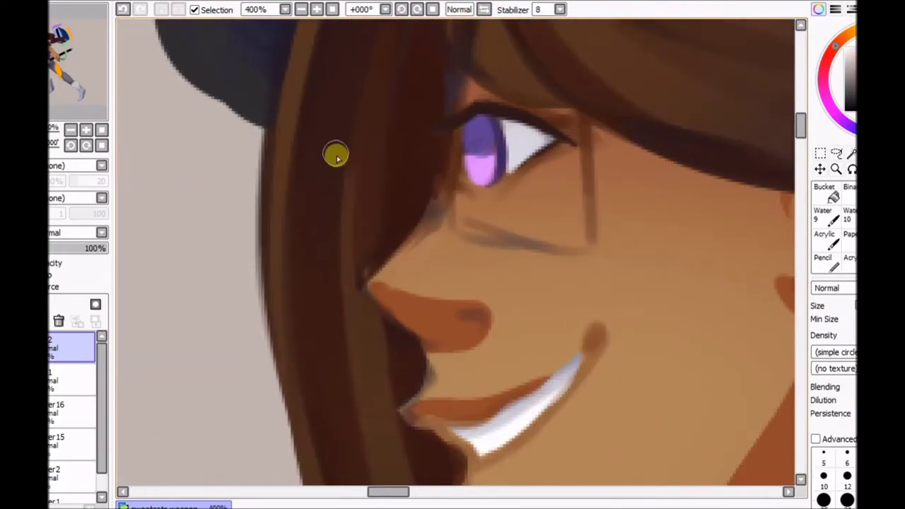
- Paint over the sketchy hair lock above the eye with sampled browns to shape the strands framing the forehead
scroll(488, 182, "down", 4)
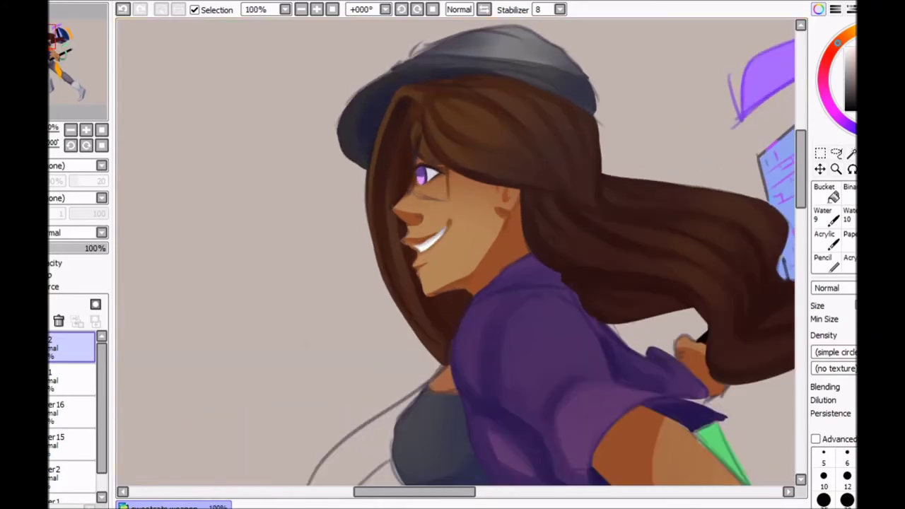
scroll(520, 134, "down", 3)
scroll(400, 146, "up", 5)
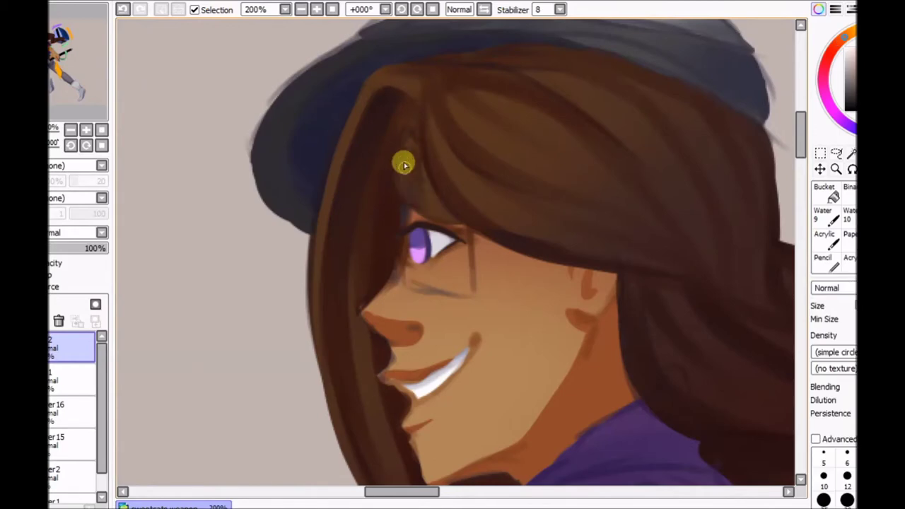
left_click(376, 194, "alt")
left_click_drag(374, 131, 379, 109)
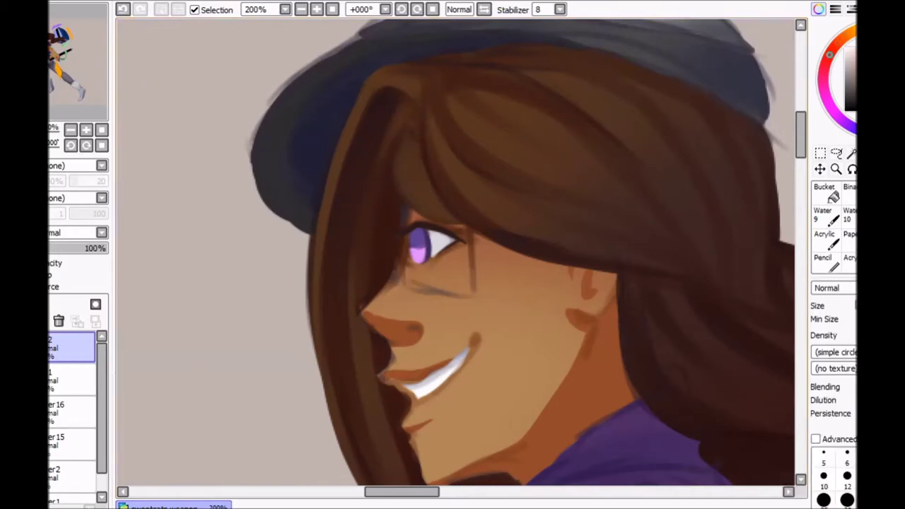
- Cover the glasses outline with skin tones and darken the nostril and the corner of the smile
scroll(384, 121, "up", 2)
key("e")
left_click_drag(382, 245, 330, 119)
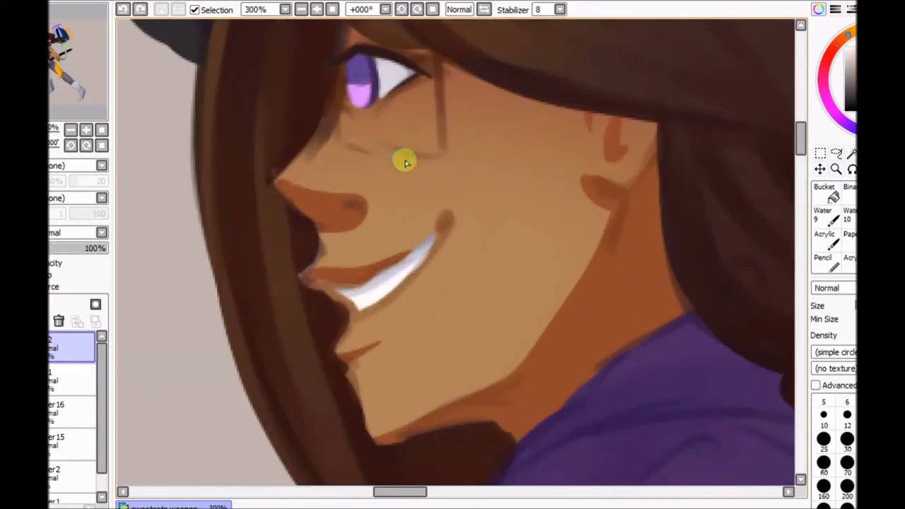
mouse_move(398, 189)
left_mouse_down()
mouse_move(353, 227)
mouse_move(382, 270)
left_mouse_up()
key("b")
key("n")
left_click_drag(299, 279, 400, 257)
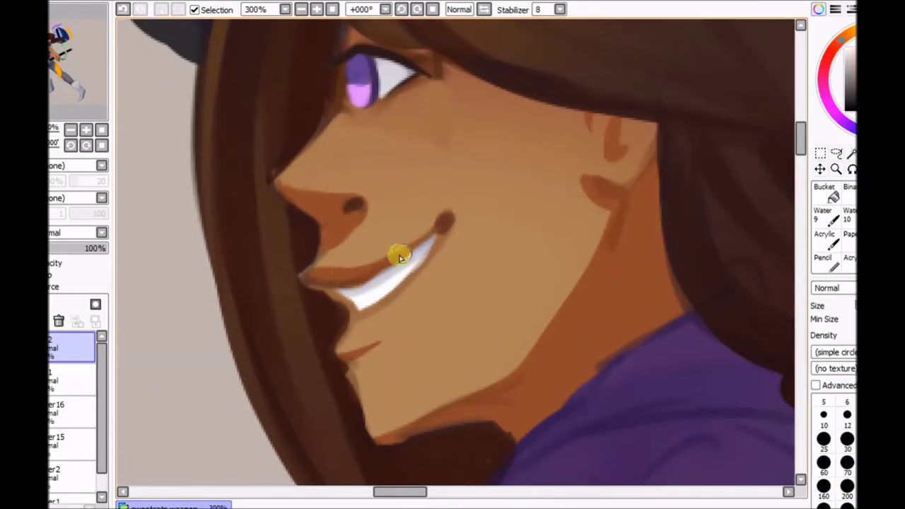
- Define the hair strands falling over the forehead and clean up the skin around the eye's outer corner
scroll(333, 242, "up", 5)
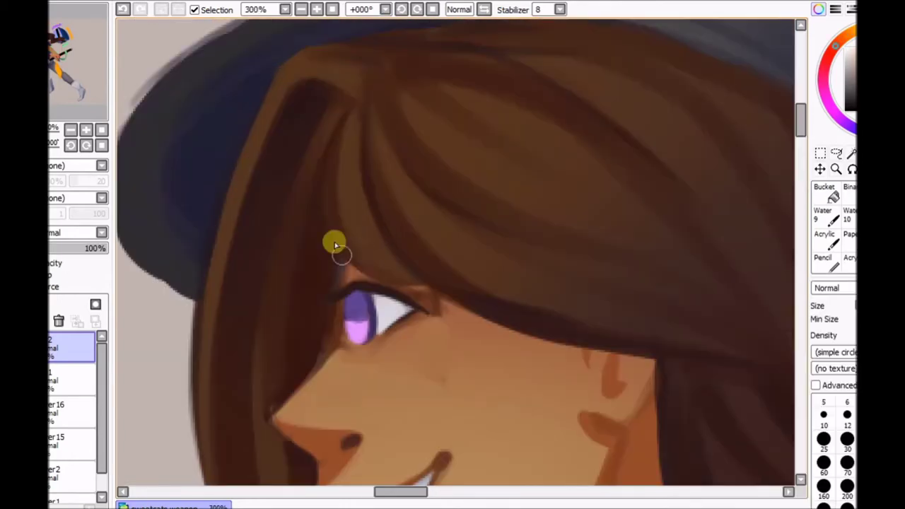
key("h")
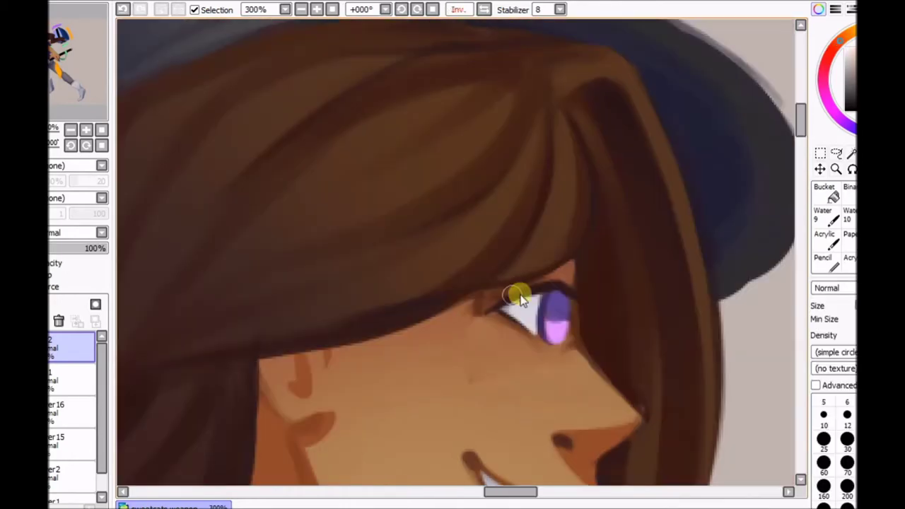
key("h")
scroll(378, 222, "down", 1)
left_click(378, 221, "alt")
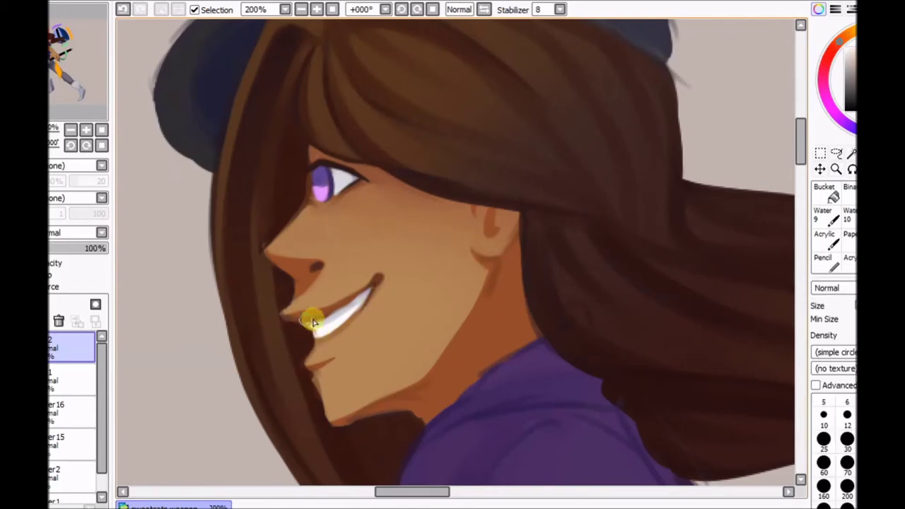
- Refine the mouth with a dark line along the teeth and a light highlight on the lower lip
left_click(373, 307, "alt")
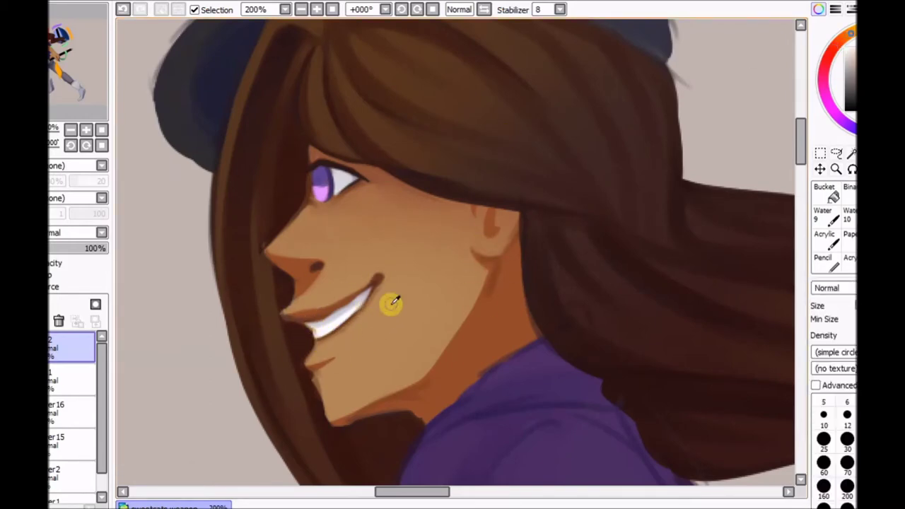
scroll(415, 234, "up", 1)
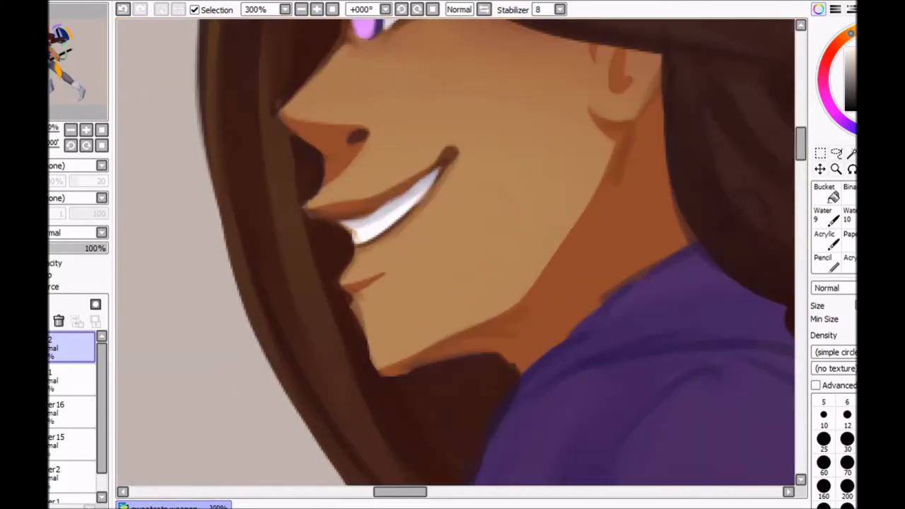
left_click_drag(491, 140, 500, 141)
left_click_drag(392, 249, 417, 240)
scroll(280, 264, "down", 5)
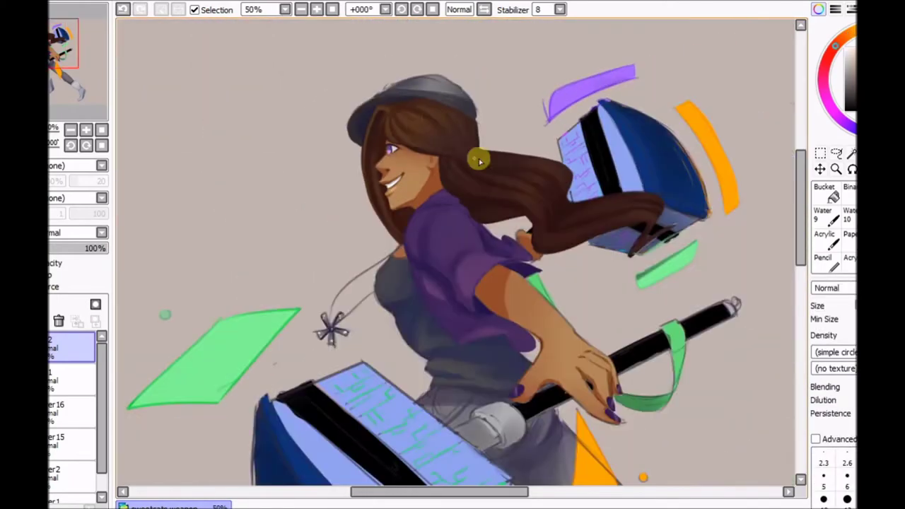
scroll(175, 105, "up", 5)
scroll(340, 189, "down", 2)
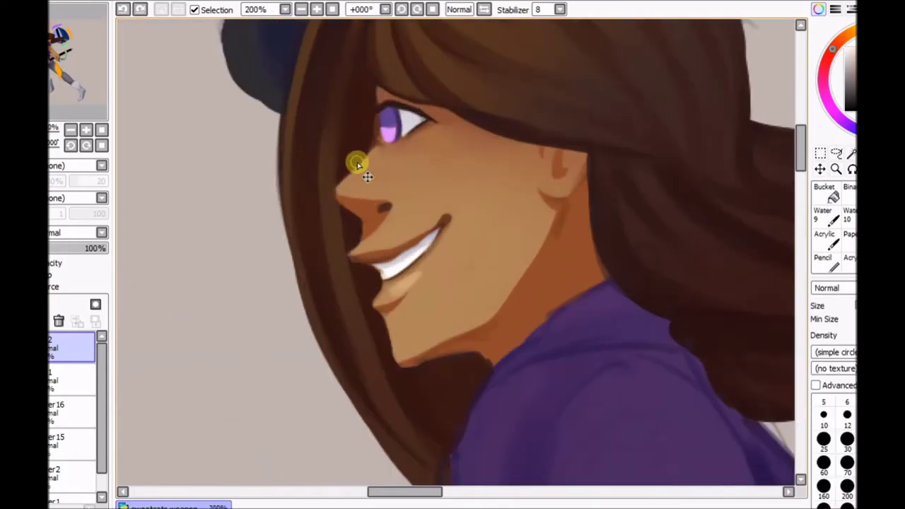
- Smooth the profile from nose tip to brow and add a dark lower lid line under the eye
left_click_drag(339, 190, 378, 88)
scroll(431, 105, "up", 2)
scroll(346, 327, "up", 2)
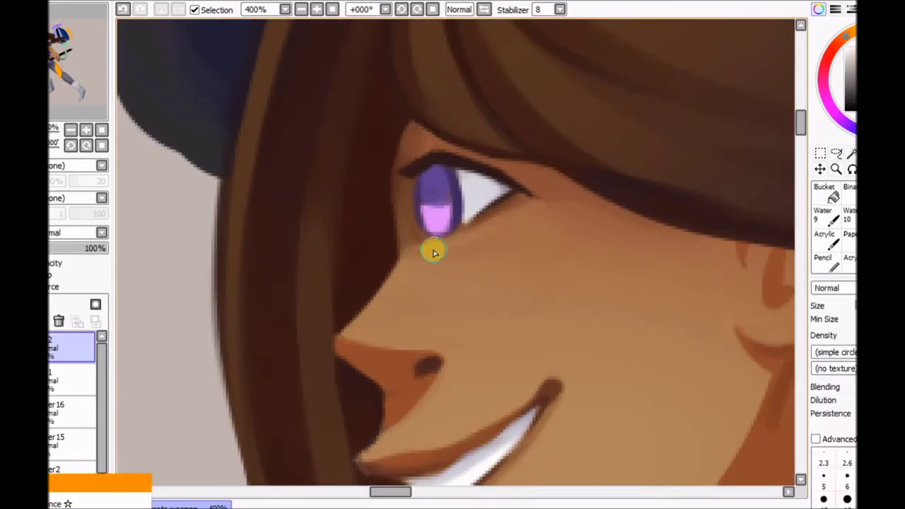
key("b")
- Blend the shadow edge along the jaw and neck below the ear
scroll(384, 134, "down", 4)
scroll(384, 134, "up", 3)
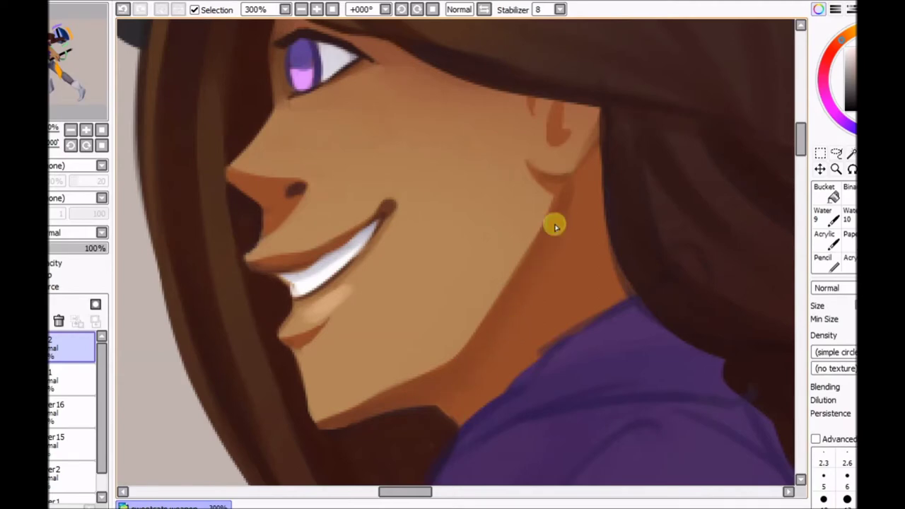
key("e")
scroll(411, 197, "down", 4)
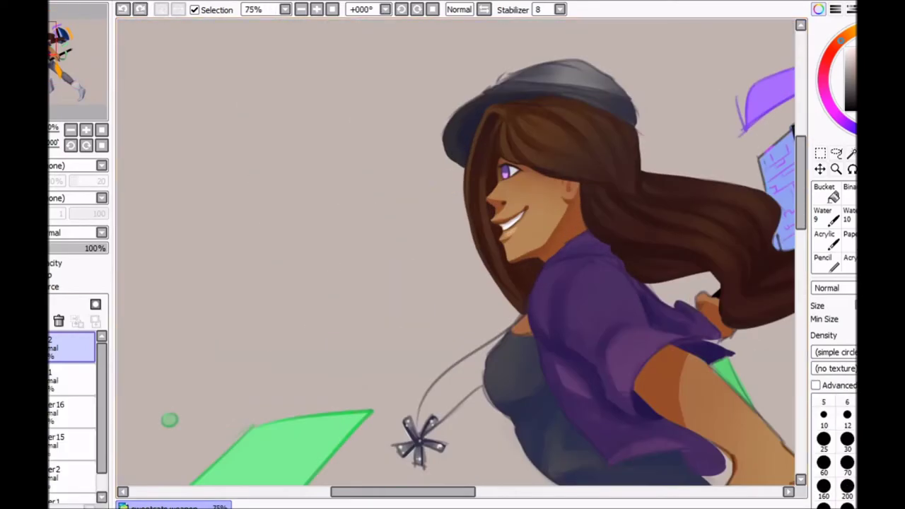
- Clean up the earlobe and the edge where the neck meets the hair, using sampled colours
scroll(528, 115, "up", 3)
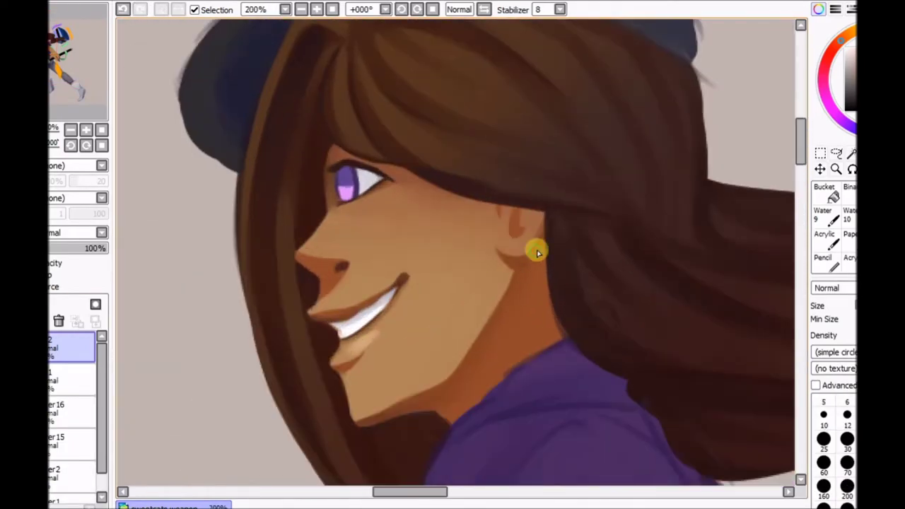
key("b")
key("e")
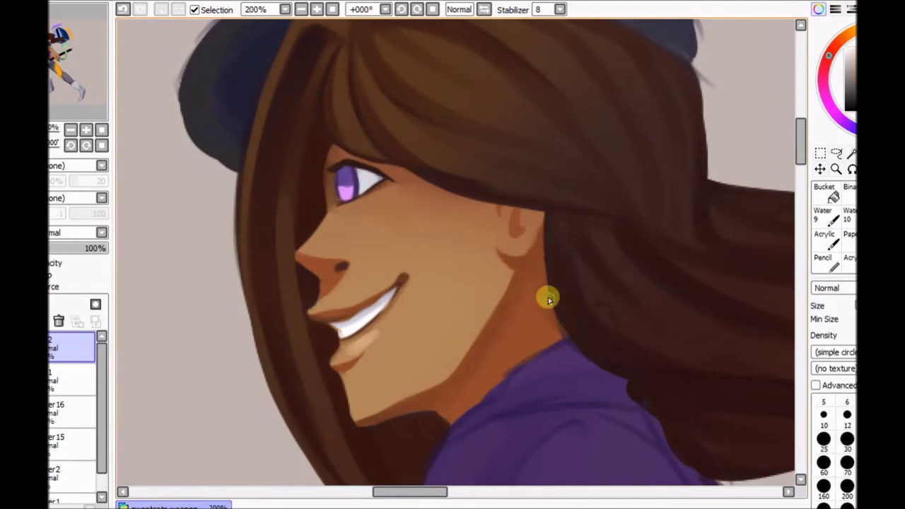
left_click(542, 277, "alt")
scroll(495, 226, "down", 3)
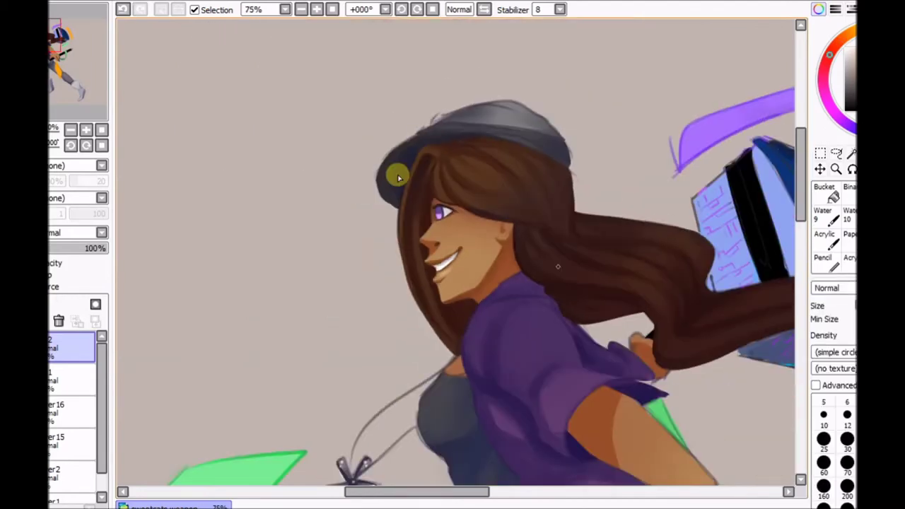
- Refine the hair shading at the parting and darken the strands behind the ear
scroll(398, 177, "up", 4)
key("b")
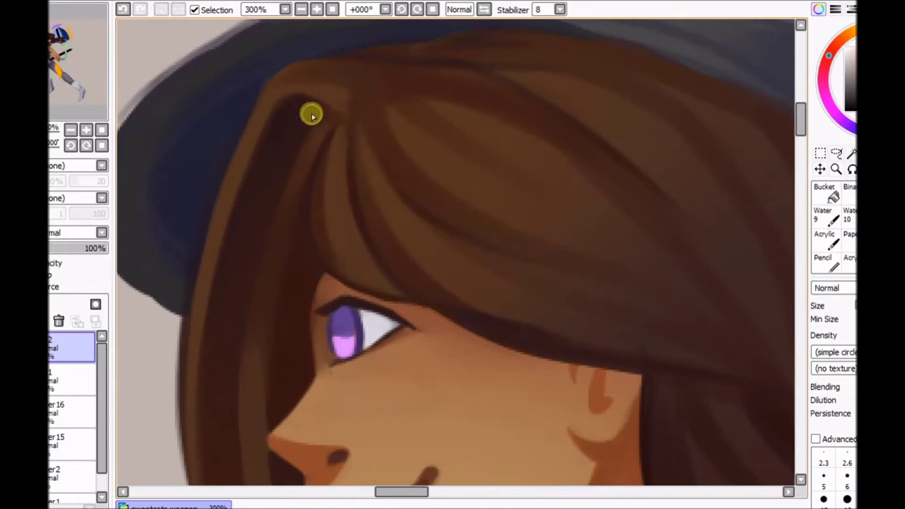
scroll(457, 154, "down", 2)
scroll(556, 80, "up", 1)
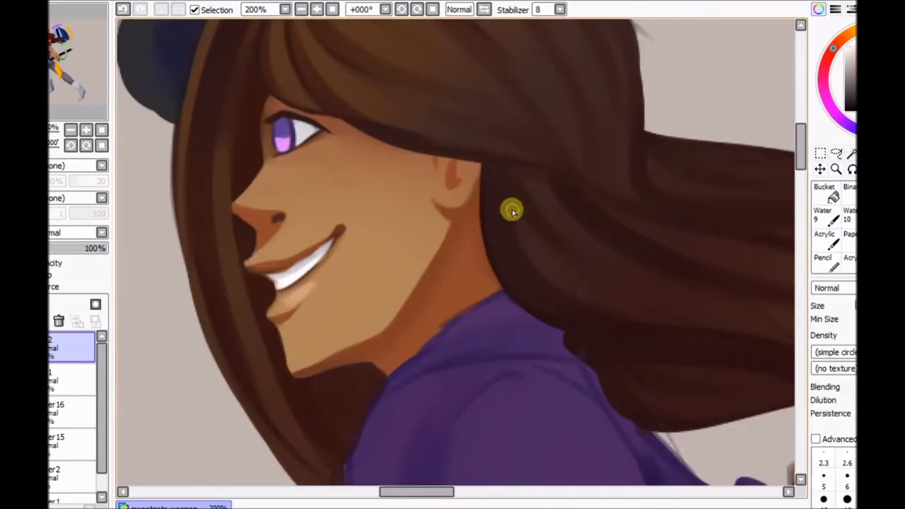
key("h")
key("h")
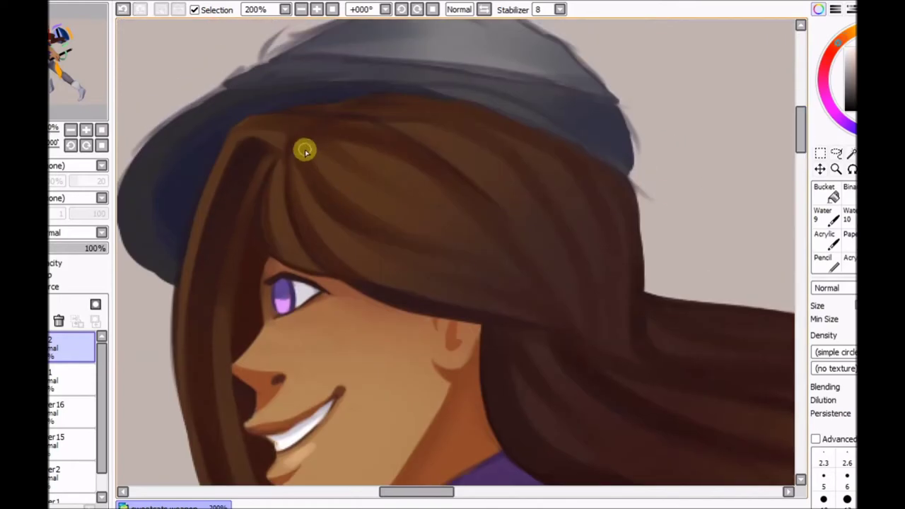
- Paint darker and lighter brown strands across the hair below the hat in a mirrored view
left_click(433, 10)
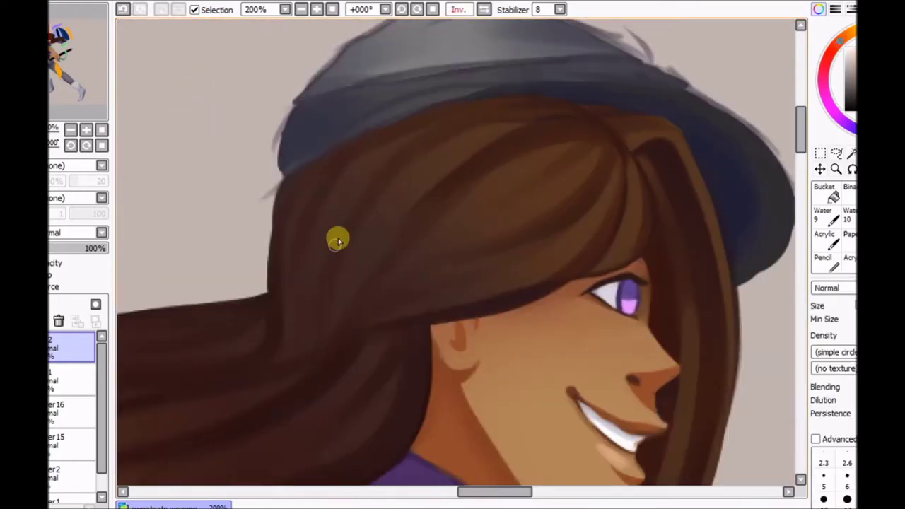
key("n")
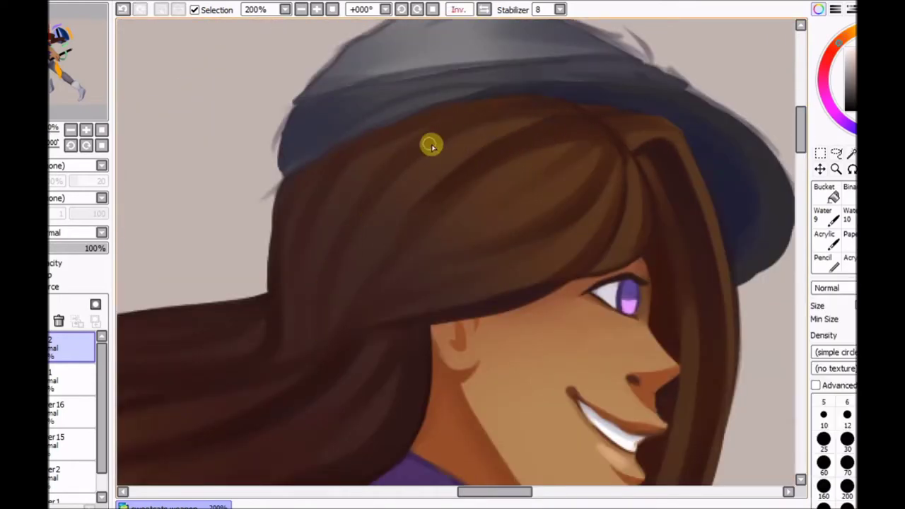
scroll(533, 136, "down", 3)
scroll(501, 111, "up", 3)
key("b")
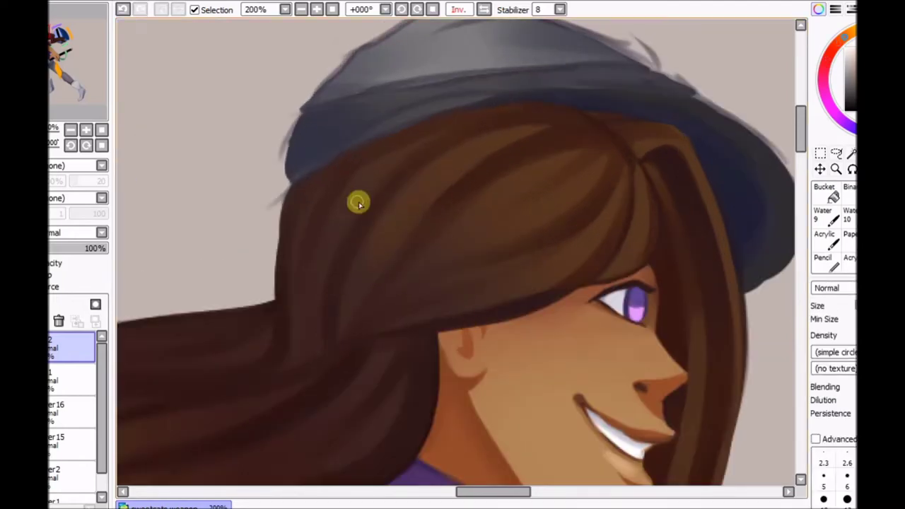
- Paint over the line art along the purple shirt's collar and shoulder with a sampled purple
key("h")
scroll(455, 255, "down", 3)
scroll(456, 254, "up", 3)
left_click(251, 272)
scroll(456, 254, "down", 4)
scroll(468, 121, "up", 5)
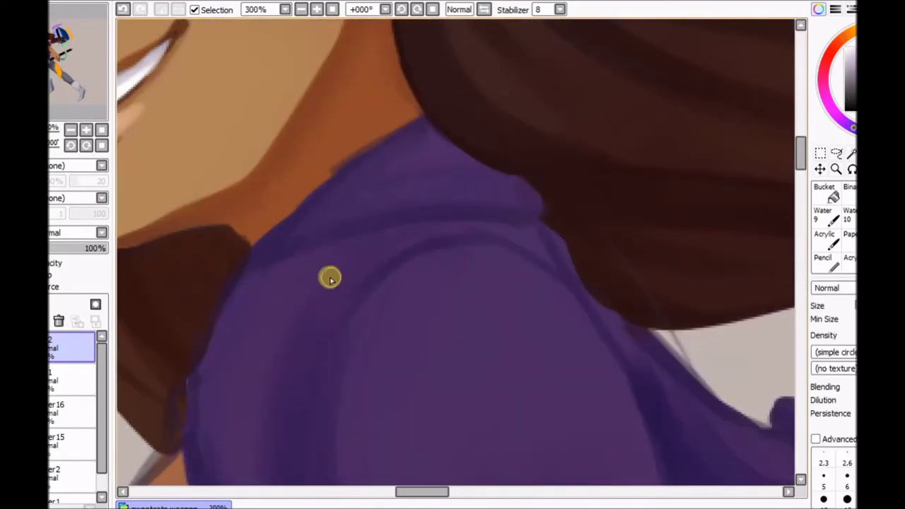
scroll(436, 253, "down", 5)
scroll(541, 123, "up", 4)
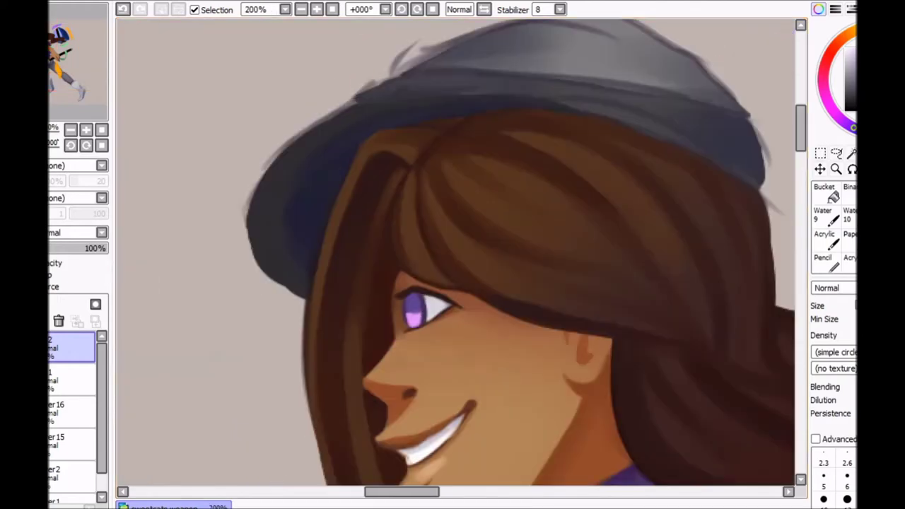
- Smooth the hat brim's outer outline and erase the rough sketch lines along its front edge
left_click_drag(363, 154, 426, 157)
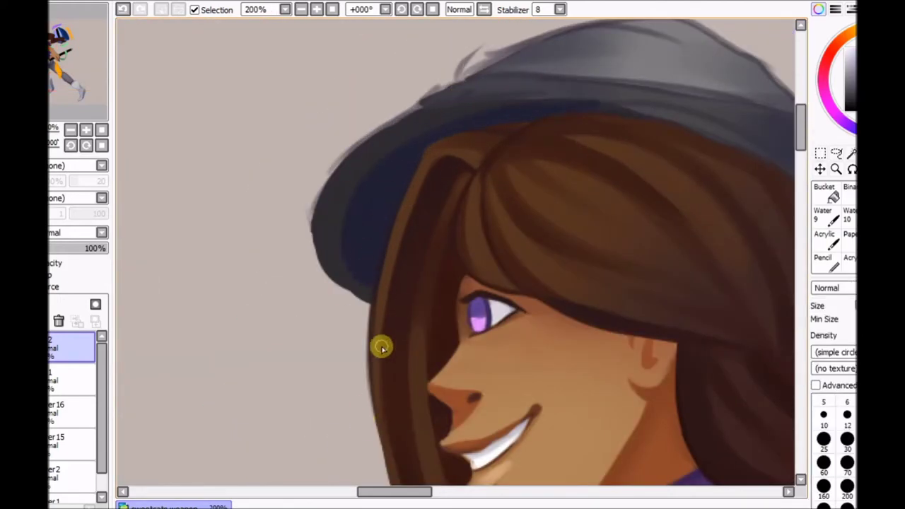
key("e")
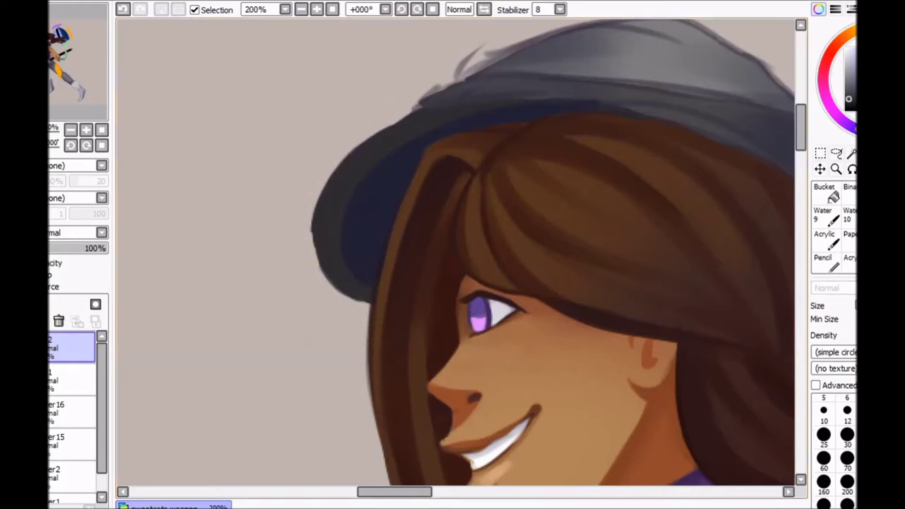
scroll(523, 193, "down", 1)
scroll(412, 210, "down", 1)
key("b")
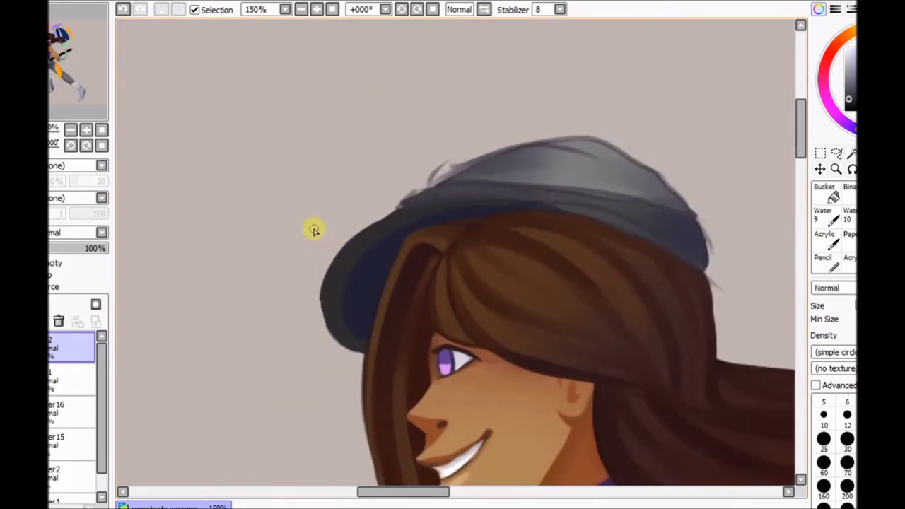
scroll(435, 227, "up", 3)
key("b")
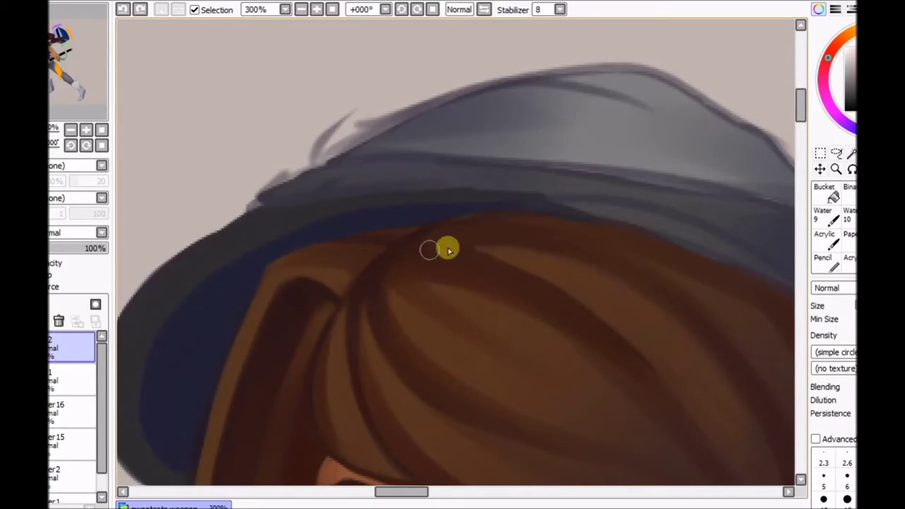
- Refine the hair at the parting and remove stray sketch lines where the brim meets the hat's crown
scroll(404, 176, "down", 2)
scroll(391, 182, "up", 2)
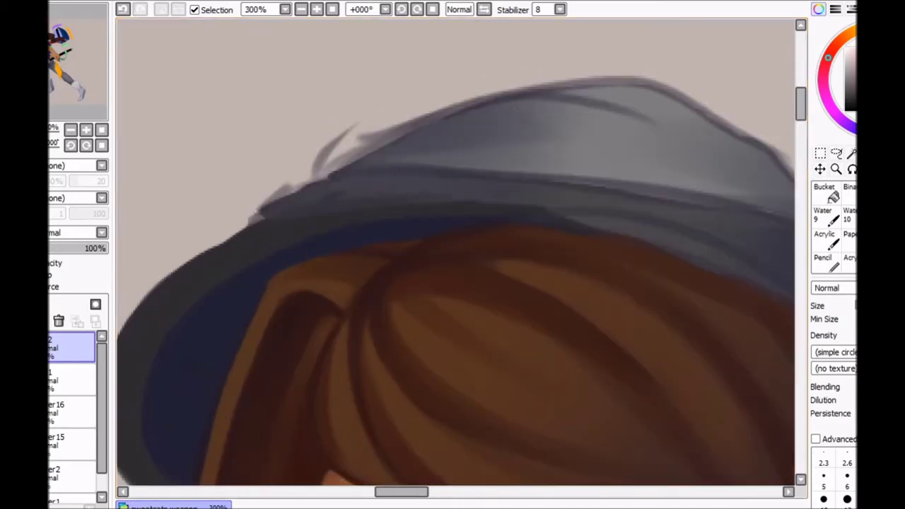
scroll(451, 69, "down", 2)
scroll(457, 123, "up", 2)
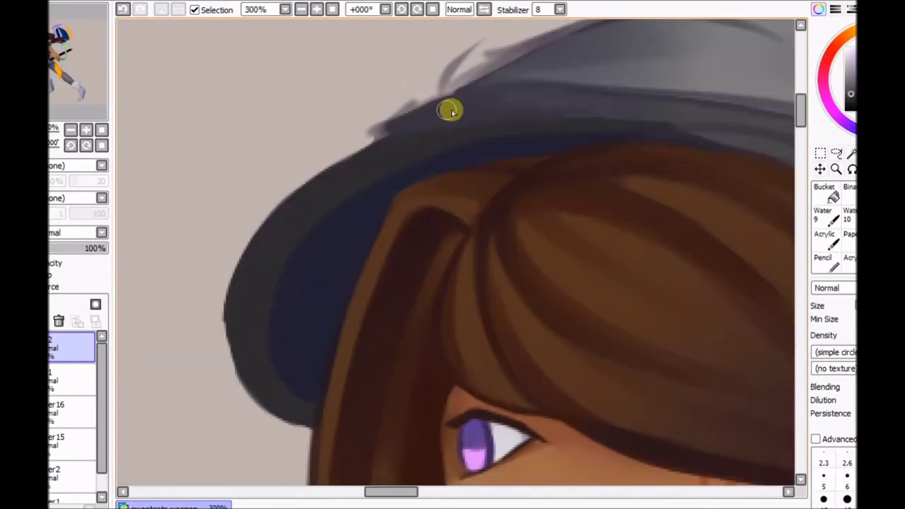
scroll(450, 111, "down", 2)
scroll(485, 141, "up", 2)
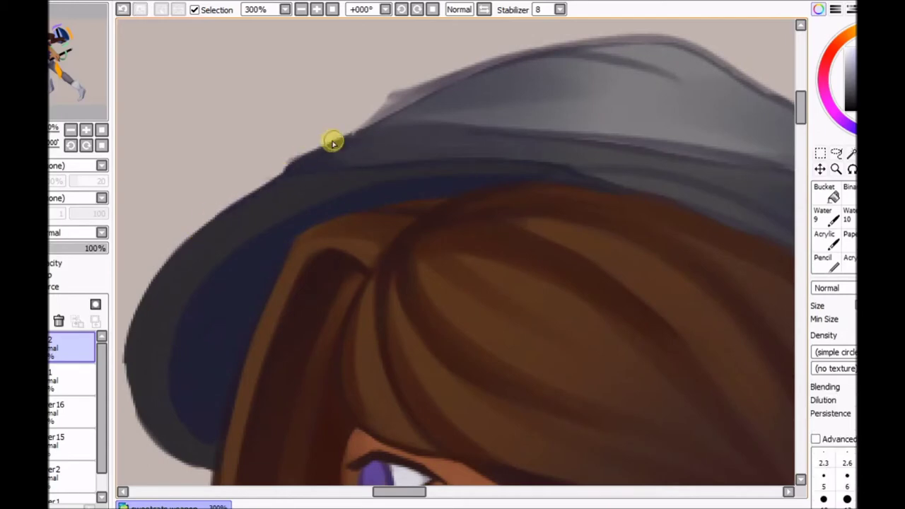
scroll(602, 156, "down", 2)
scroll(563, 159, "up", 2)
- Paint over the shading and lines of the hat's lower band in a mirrored view
key("h")
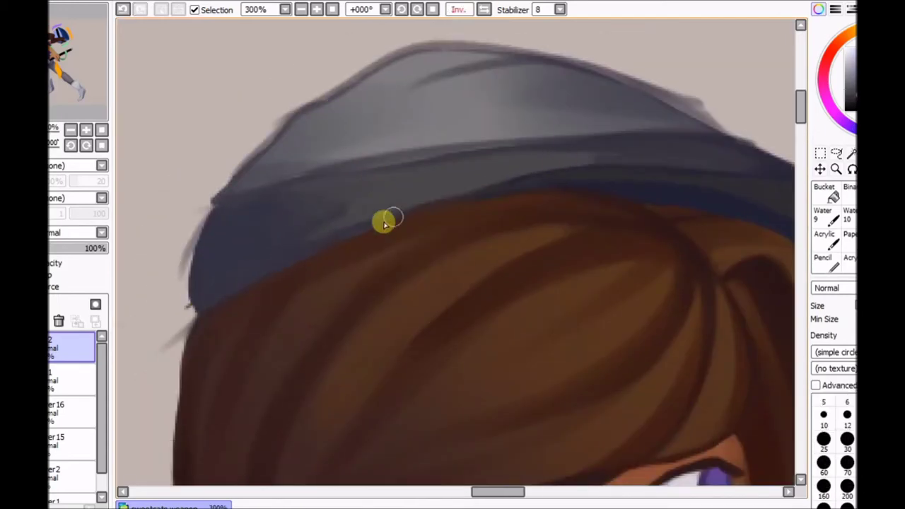
left_click_drag(346, 206, 290, 232)
mouse_move(348, 197)
left_mouse_down()
mouse_move(428, 149)
mouse_move(396, 162)
mouse_move(508, 148)
left_mouse_up()
scroll(255, 376, "down", 5)
key("h")
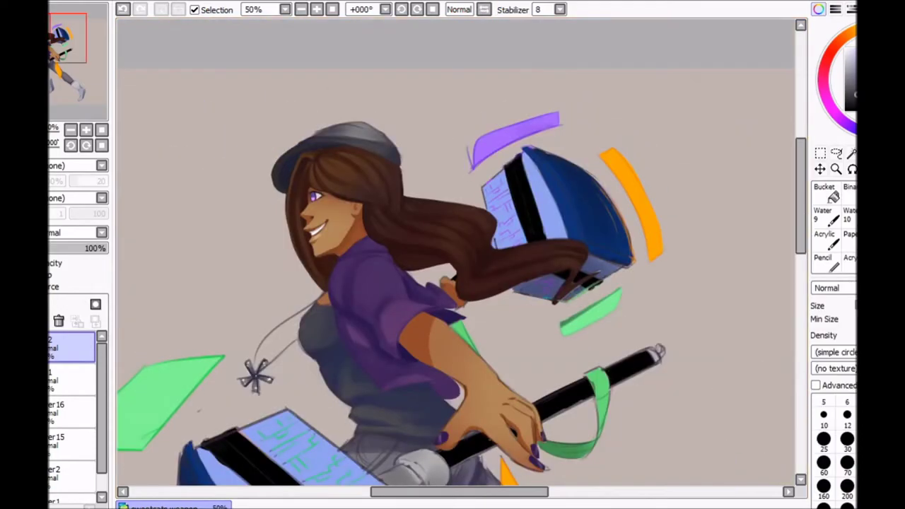
- Clean up the remaining stray lines around the hat's crown and back, and make Layer 9 active
scroll(369, 226, "up", 5)
scroll(466, 202, "down", 3)
key("h")
scroll(484, 141, "up", 3)
scroll(441, 226, "down", 2)
key("h")
scroll(456, 254, "down", 3)
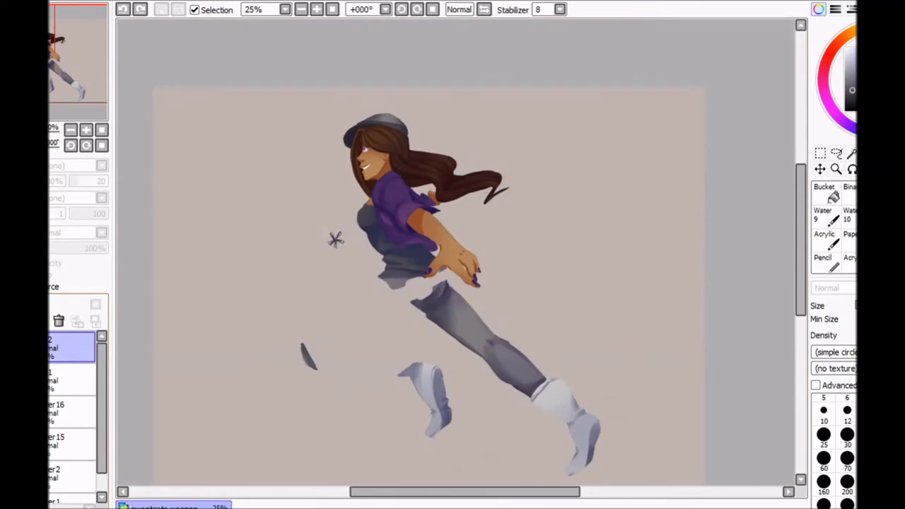
scroll(175, 332, "up", 3)
scroll(441, 297, "down", 3)
scroll(404, 162, "up", 3)
key("h")
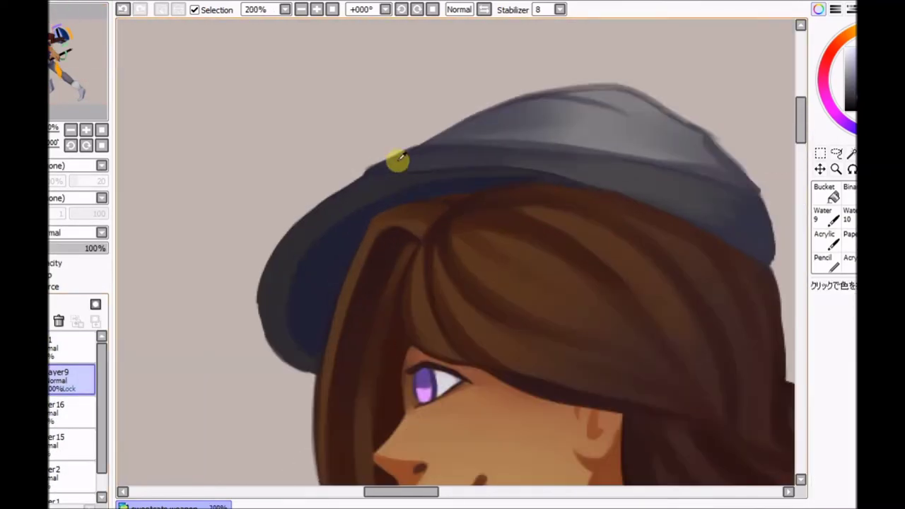
- Paint over the line art and smooth the edges of the flowing hair behind the shoulder, checking it mirrored
scroll(464, 149, "up", 2)
mouse_move(265, 90)
left_mouse_down()
mouse_move(398, 87)
mouse_move(162, 182)
left_mouse_up()
key("h")
scroll(299, 259, "up", 1)
key("b")
scroll(321, 289, "down", 3)
key("h")
scroll(672, 344, "up", 3)
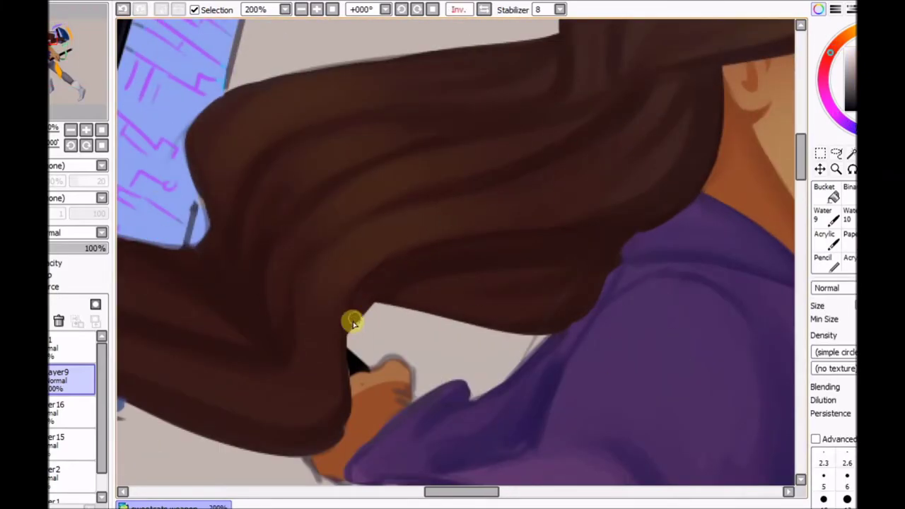
key("h")
key("n")
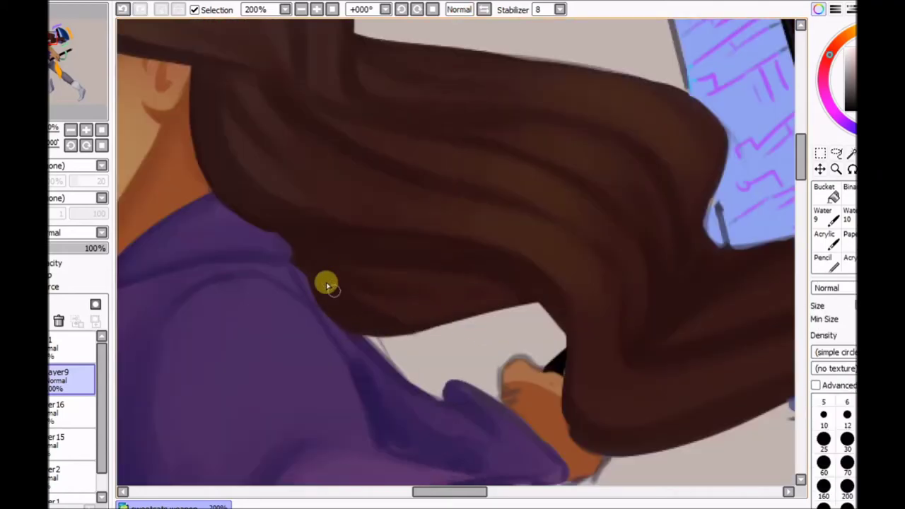
- Clean up the edges where the hair below the chin meets the jaw, neck and collar
scroll(348, 312, "down", 3)
scroll(429, 152, "up", 4)
key("b")
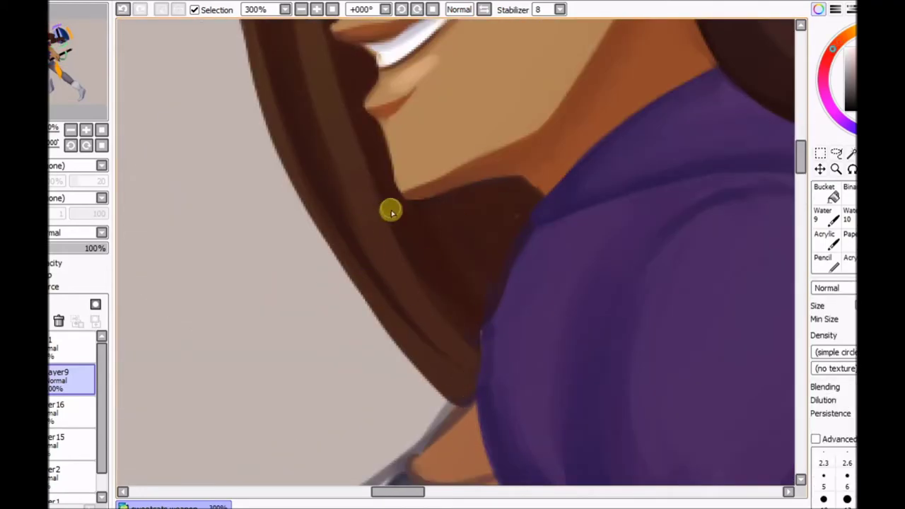
scroll(346, 272, "down", 3)
scroll(468, 165, "up", 4)
- Paint the outline of the upper arm below the sleeve in a soft sampled brown
key("h")
left_click_drag(462, 218, 365, 362)
key("h")
scroll(515, 218, "up", 2)
key("h")
left_click_drag(516, 218, 519, 208)
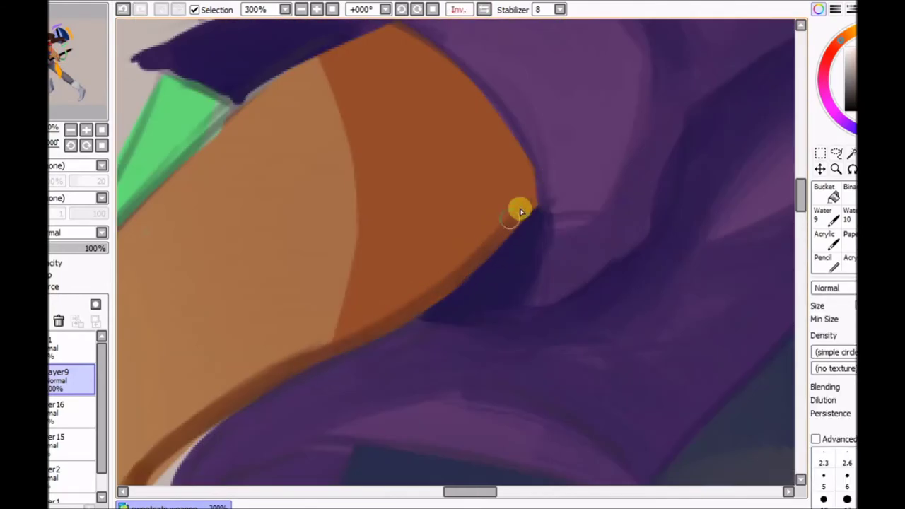
key("h")
mouse_move(380, 200)
left_mouse_down()
mouse_move(421, 116)
mouse_move(403, 226)
left_mouse_up()
- Fill the sleeve's inner cuff with dark purple and sharpen its edges against the arm and green ribbon
scroll(511, 195, "down", 5)
scroll(580, 181, "down", 1)
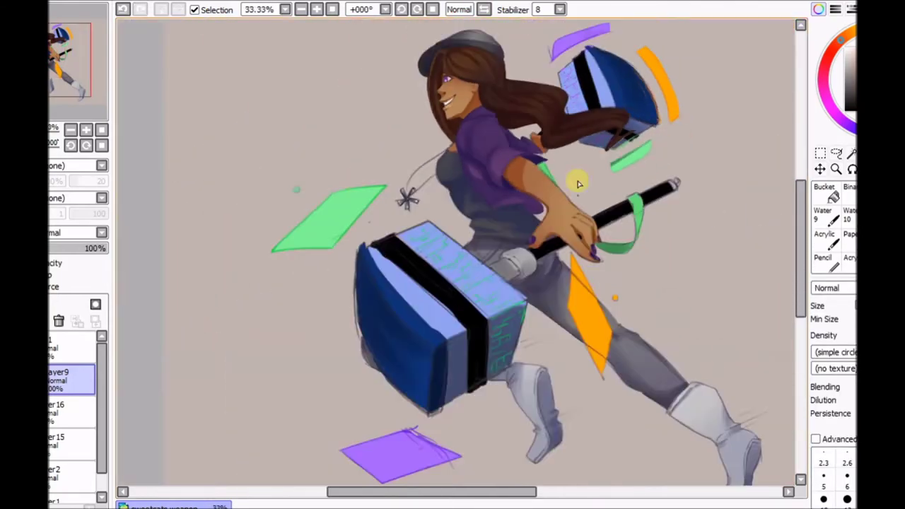
scroll(378, 288, "up", 6)
key("h")
scroll(313, 303, "down", 5)
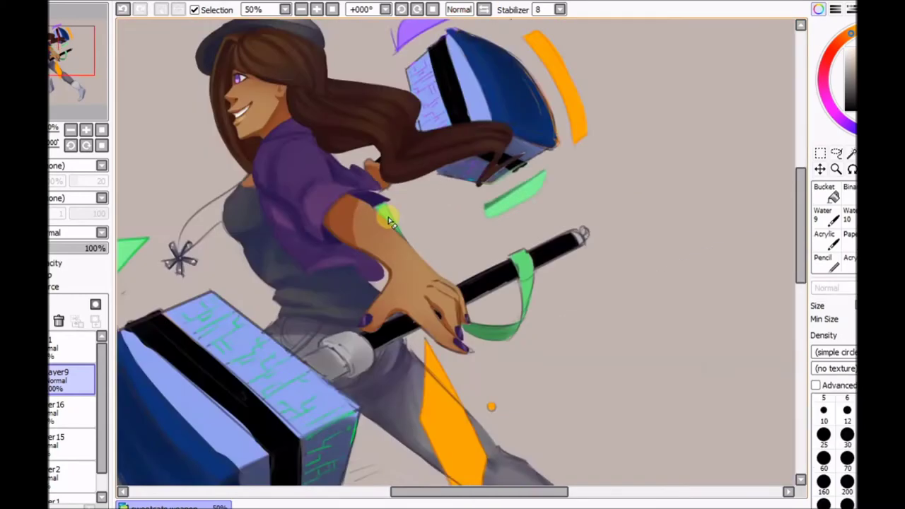
scroll(485, 64, "up", 5)
scroll(605, 222, "up", 2)
key("h")
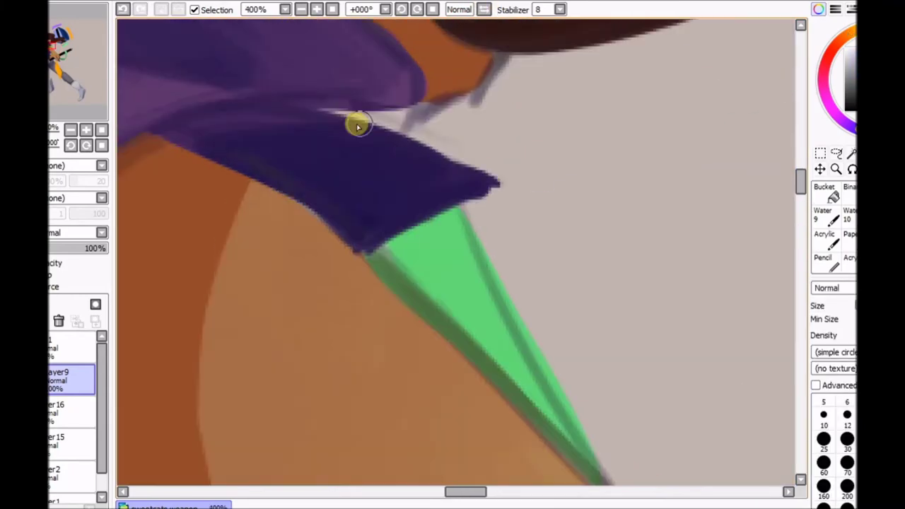
key("h")
left_click_drag(390, 426, 303, 476)
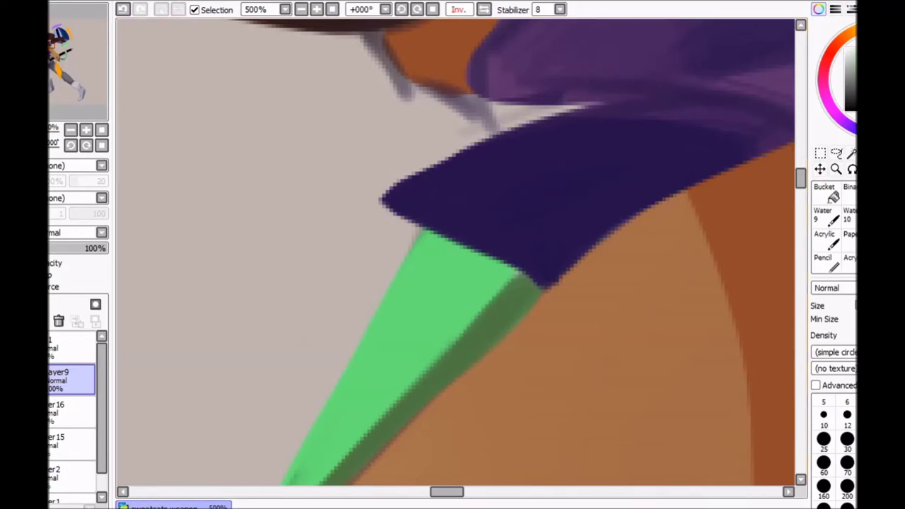
- Shade the green ribbon behind the arm with lighter and darker green streaks
scroll(511, 178, "down", 5)
scroll(511, 178, "up", 5)
key("b")
mouse_move(511, 178)
left_mouse_down()
mouse_move(533, 189)
mouse_move(491, 169)
mouse_move(455, 202)
left_mouse_up()
scroll(455, 202, "down", 4)
scroll(540, 129, "up", 2)
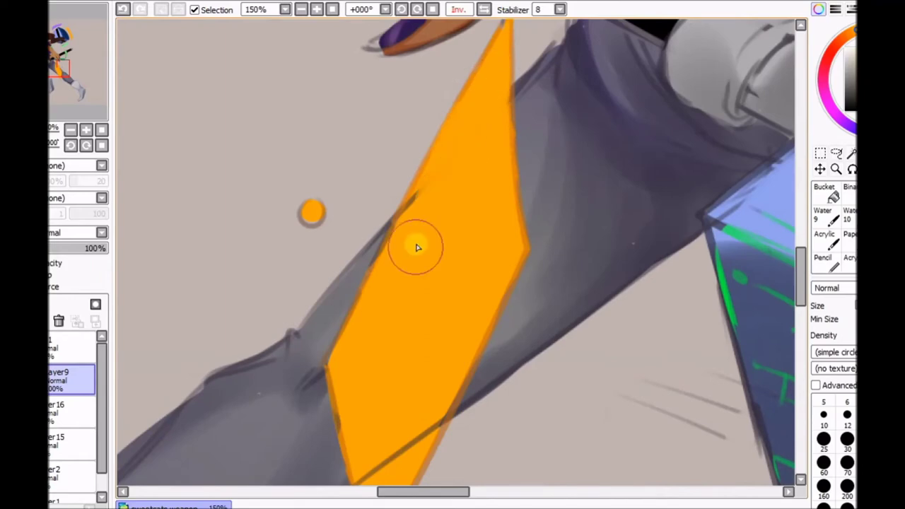
key("ctrl+z")
- Blend the purple fold shadows across the shirt's shoulder and upper back, checking them in a mirrored view
key("b")
scroll(343, 238, "up", 2)
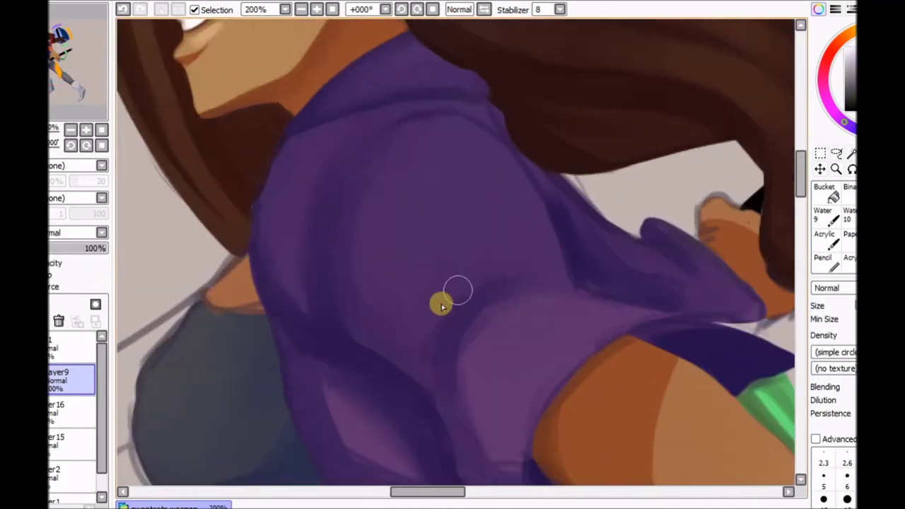
key("h")
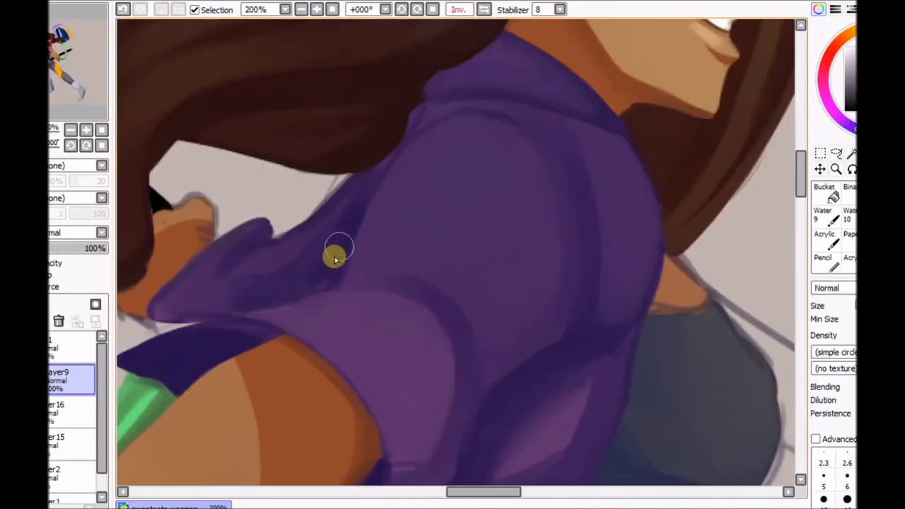
key("h")
scroll(325, 271, "down", 2)
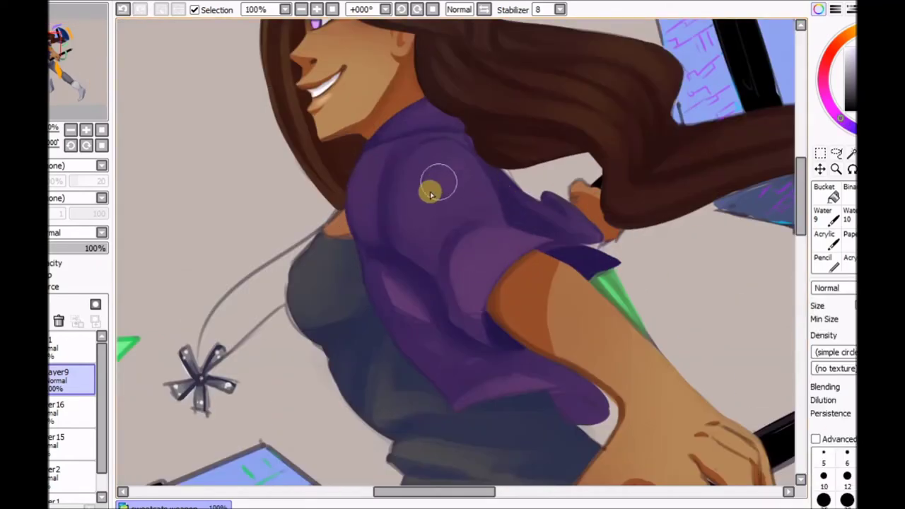
- Paint a soft lighter purple highlight on the shoulder and blend the highlight on the shirt's side fold
scroll(474, 101, "down", 1)
key("h")
scroll(519, 228, "up", 2)
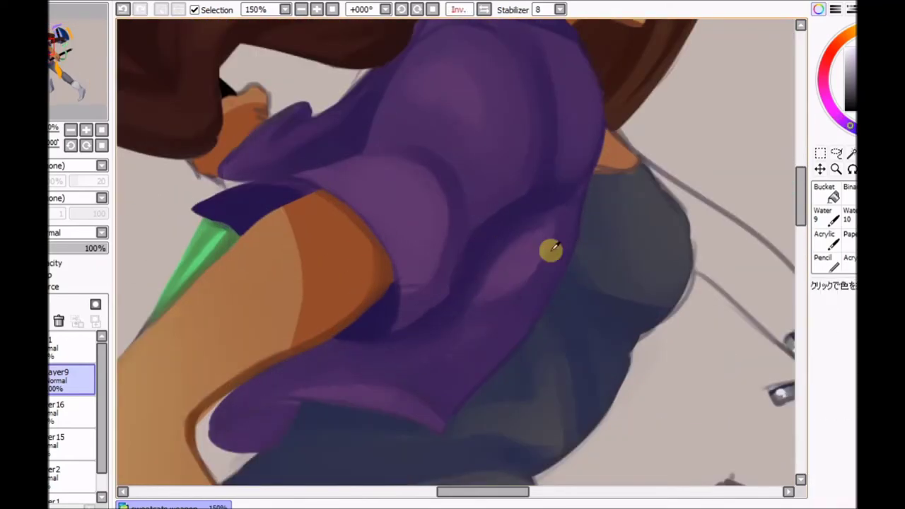
key("h")
scroll(546, 235, "up", 1)
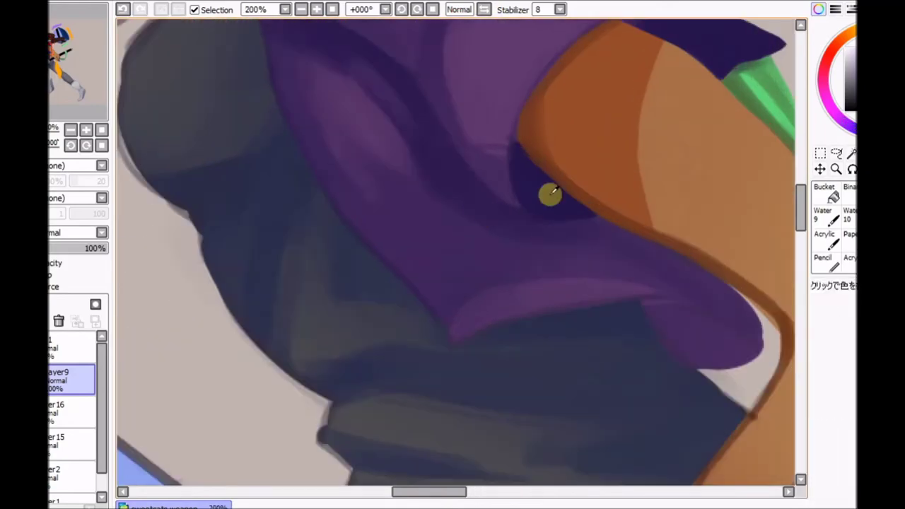
- Refine the sleeve edge along the arm and paint over the outline of the dark tank top's front
scroll(494, 318, "down", 2)
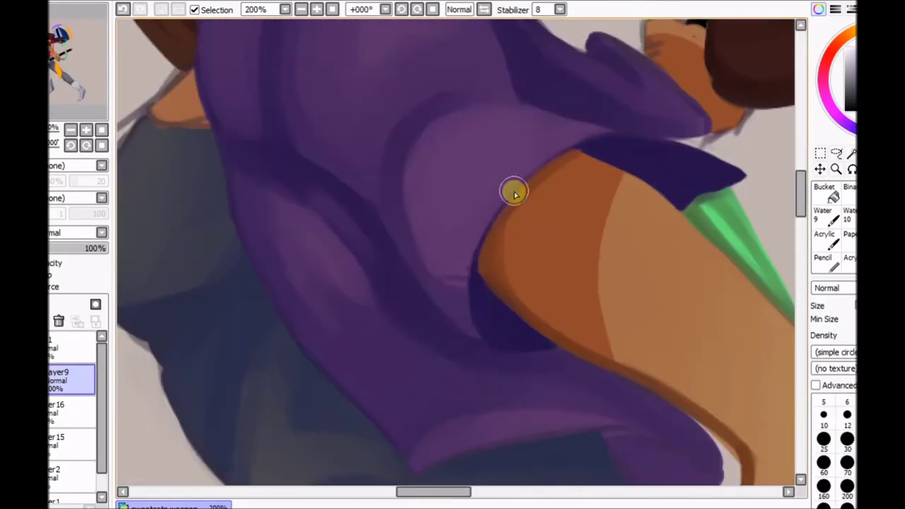
scroll(516, 190, "up", 1)
scroll(501, 323, "down", 3)
scroll(448, 333, "up", 3)
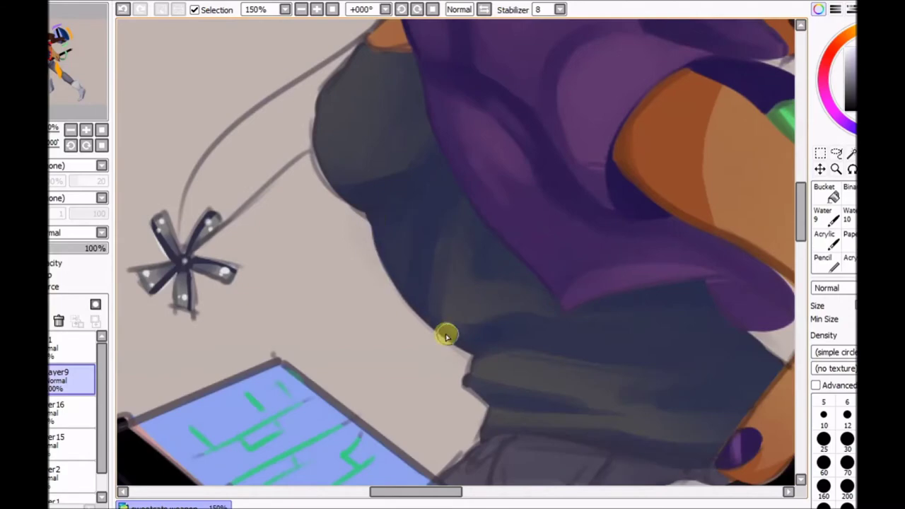
scroll(326, 84, "up", 1)
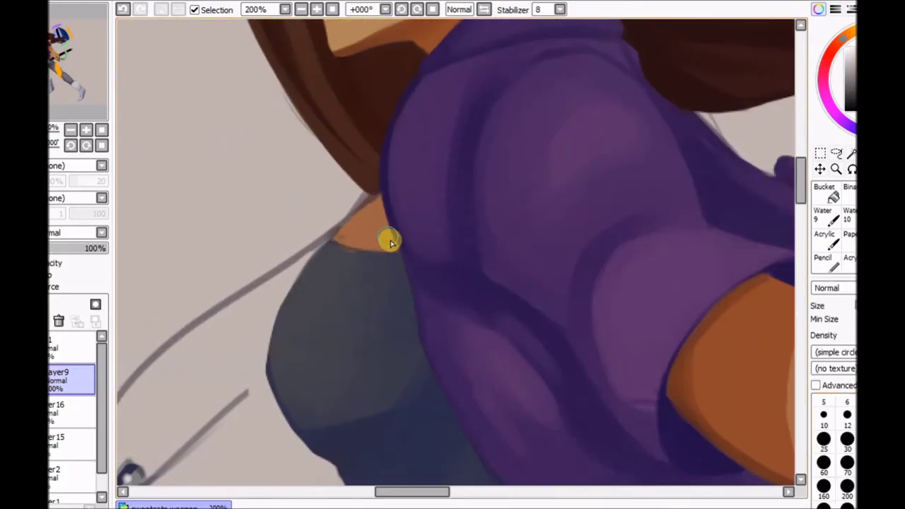
scroll(329, 245, "down", 3)
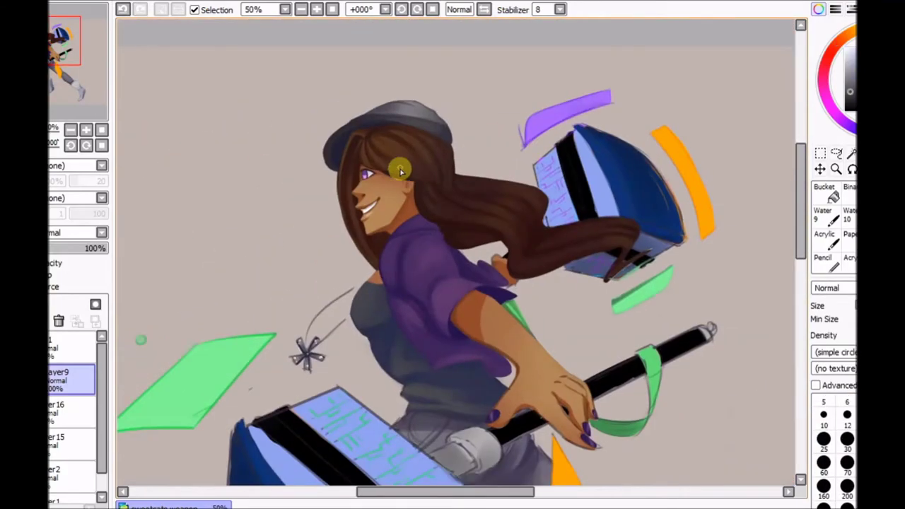
- Refine the far sleeve's shadows and clean up its edges against the hair and the back hand
scroll(418, 313, "up", 4)
left_click_drag(382, 350, 348, 243)
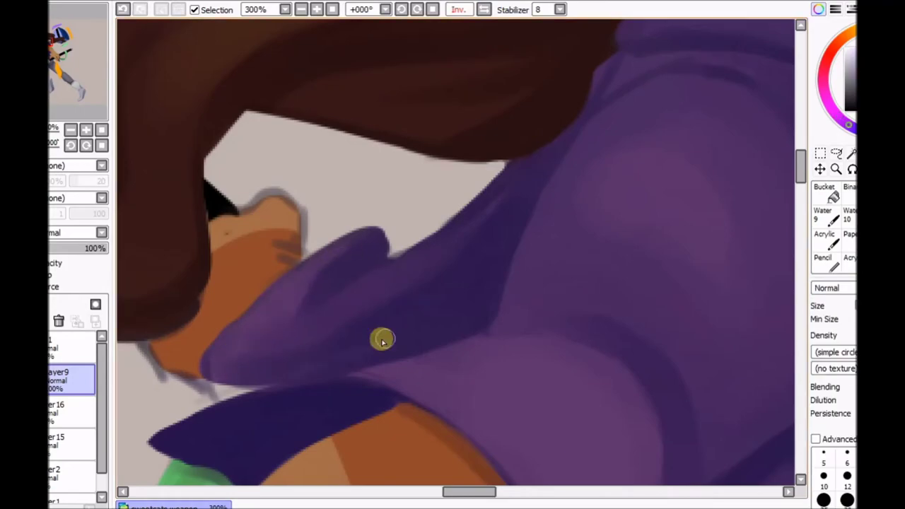
key("h")
key("e")
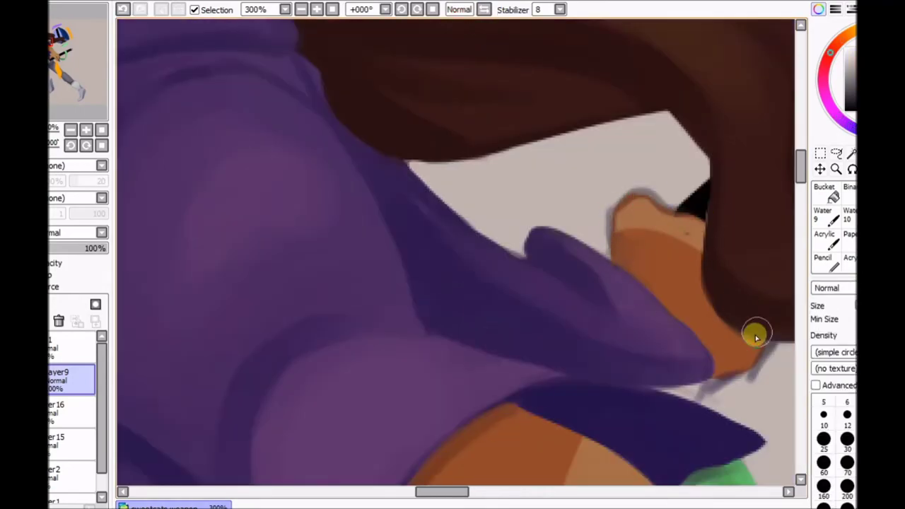
scroll(594, 180, "down", 4)
scroll(575, 287, "up", 4)
- Soften the fold on the far sleeve with a lighter sampled purple in a mirrored view
key("b")
key("h")
scroll(314, 263, "down", 4)
scroll(314, 263, "up", 4)
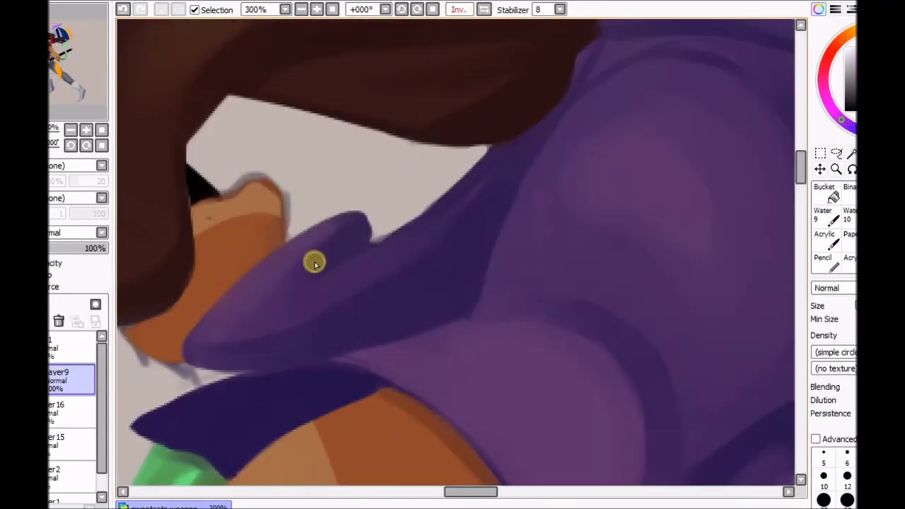
- Clean up the dark tank top's outer edge at the waist and paint over its outline, checking it in a mirrored view
scroll(453, 208, "down", 4)
scroll(453, 212, "up", 3)
key("e")
key("h")
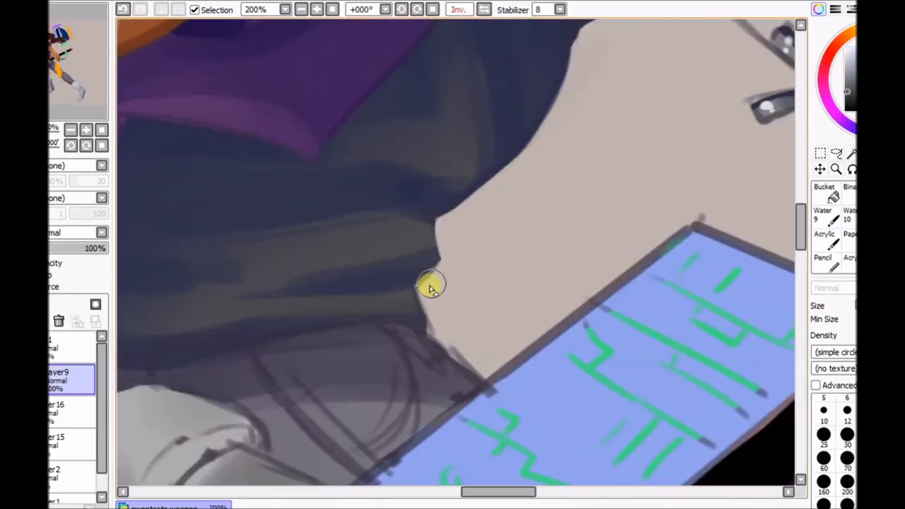
scroll(431, 286, "up", 3)
key("h")
key("b")
scroll(488, 124, "down", 3)
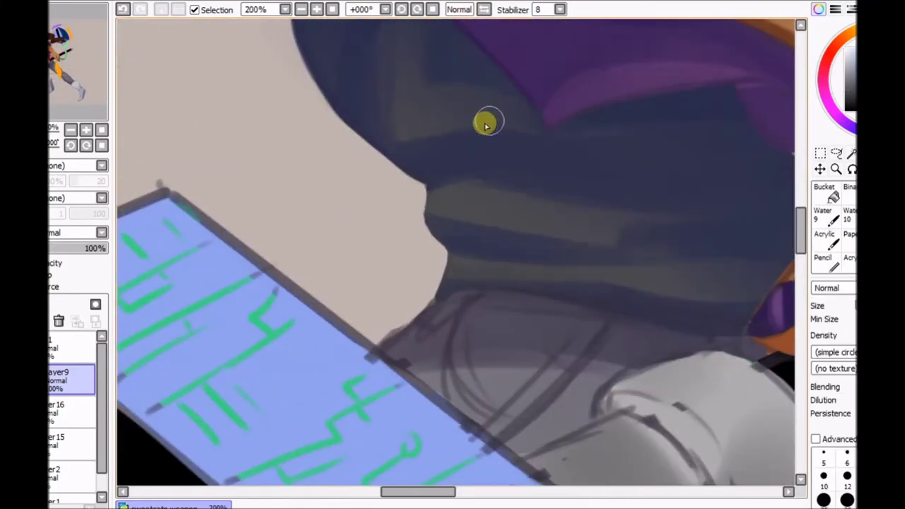
- Blend the greyish highlights and navy shadows of the folds across the tank top's midriff
scroll(486, 123, "up", 3)
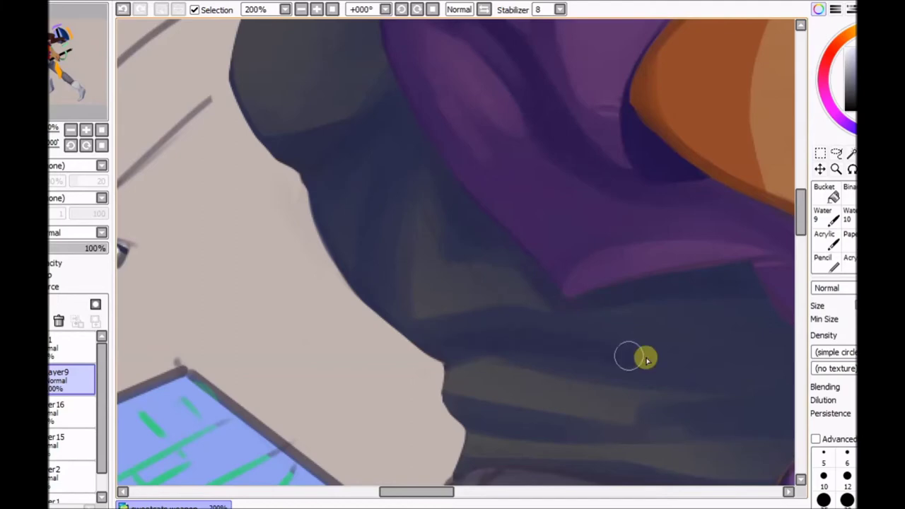
scroll(499, 355, "down", 4)
scroll(377, 242, "up", 4)
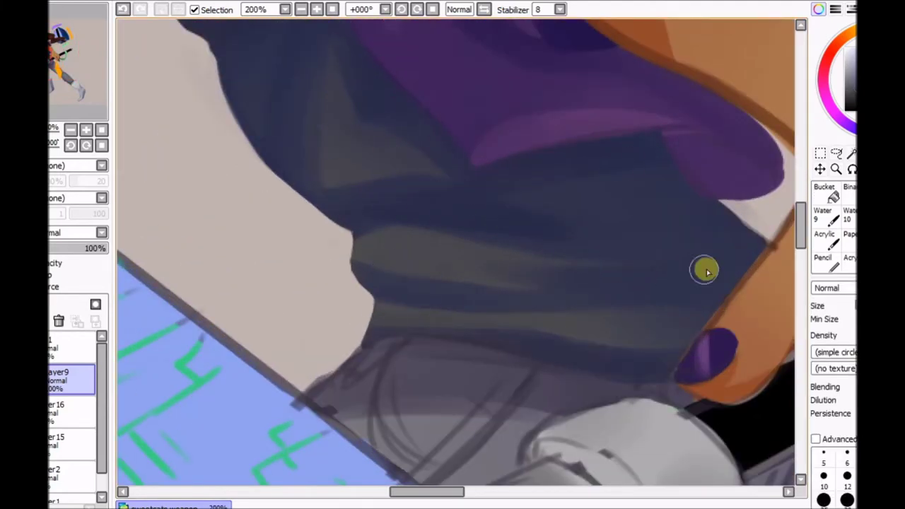
key("e")
scroll(668, 281, "down", 3)
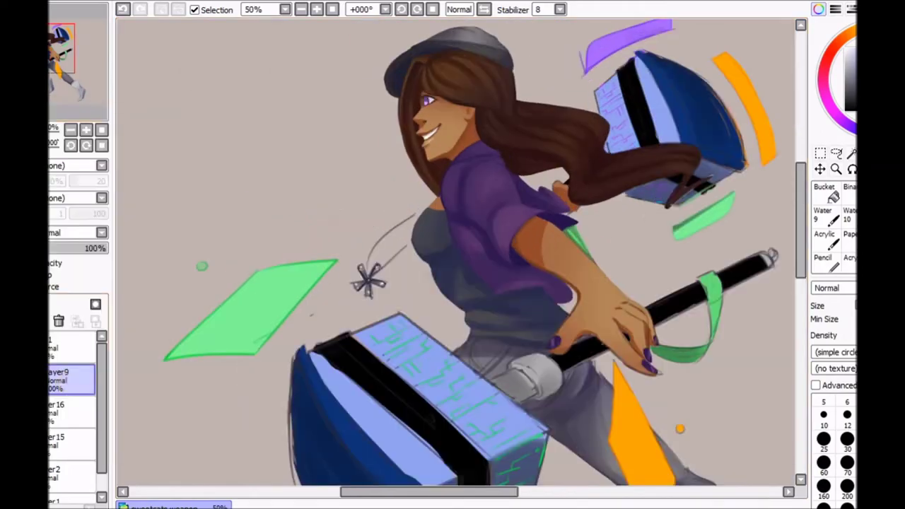
- Repaint the thin brown hair tip that crosses the underside of the raised hammer head
scroll(368, 281, "down", 1)
scroll(439, 97, "up", 7)
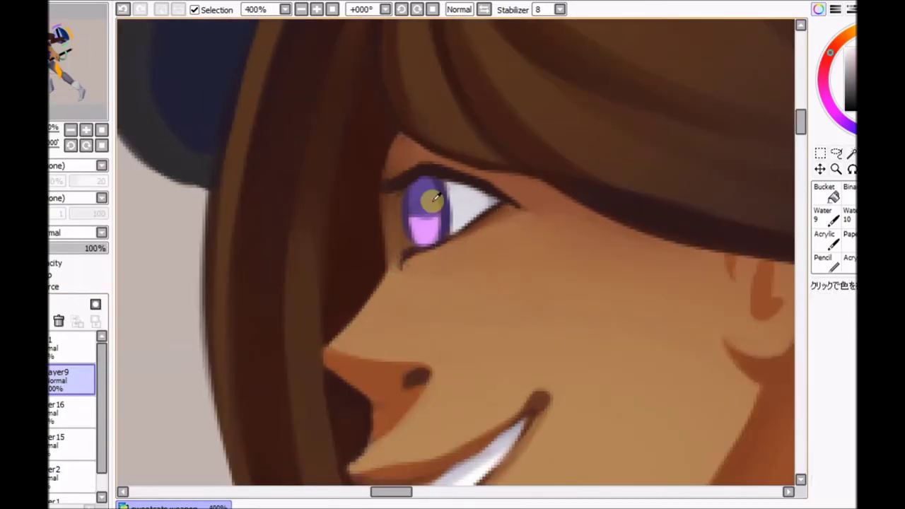
scroll(426, 182, "down", 6)
scroll(460, 246, "up", 5)
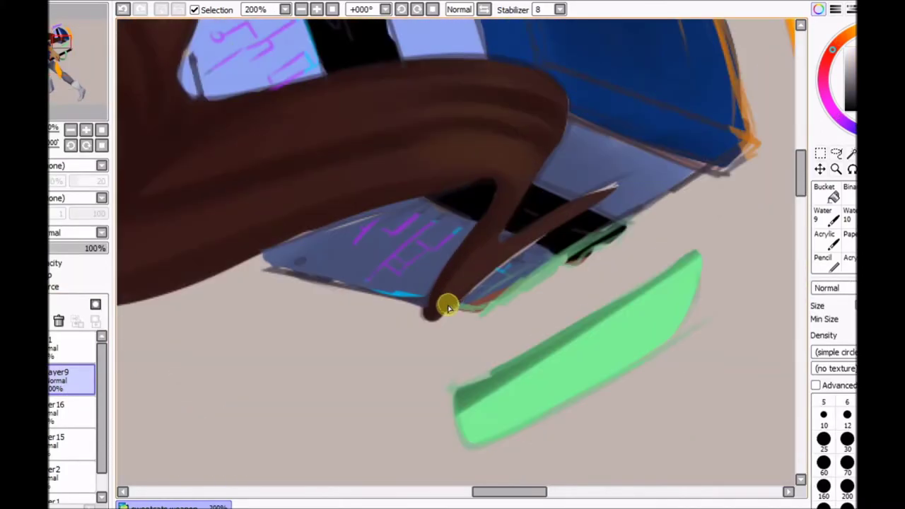
mouse_move(428, 316)
left_mouse_down()
mouse_move(511, 241)
mouse_move(600, 192)
left_mouse_up()
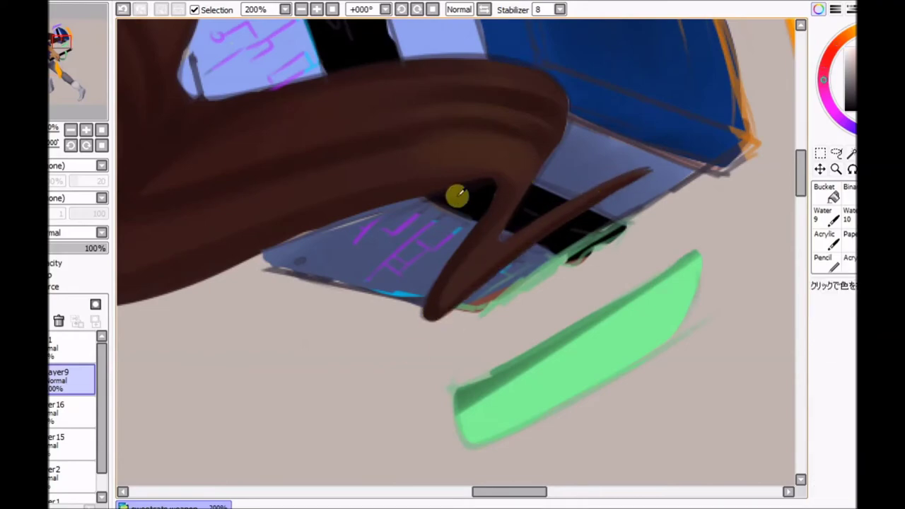
- Paint the inner side of the purple shirt's hem beside the forearm in dark purple
scroll(495, 222, "down", 4)
scroll(473, 222, "up", 6)
scroll(547, 191, "down", 3)
scroll(427, 246, "up", 3)
key("h")
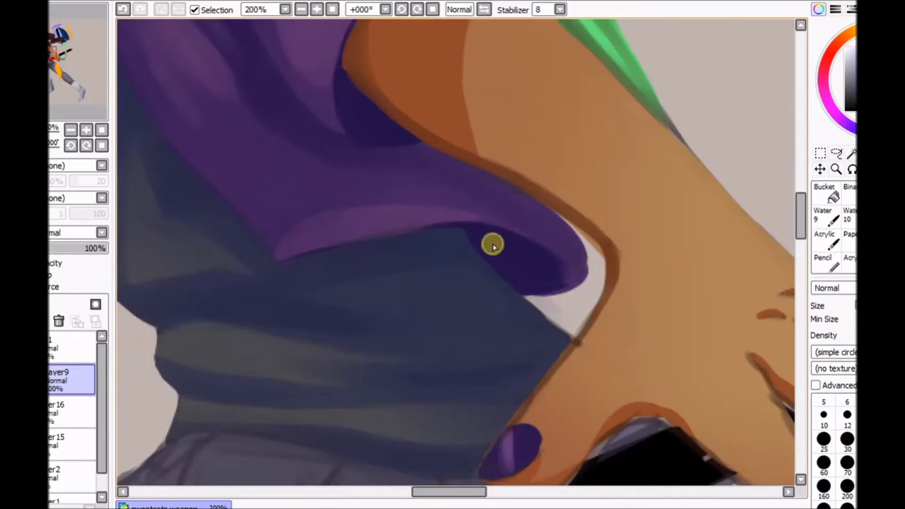
scroll(521, 284, "down", 3)
scroll(418, 172, "up", 2)
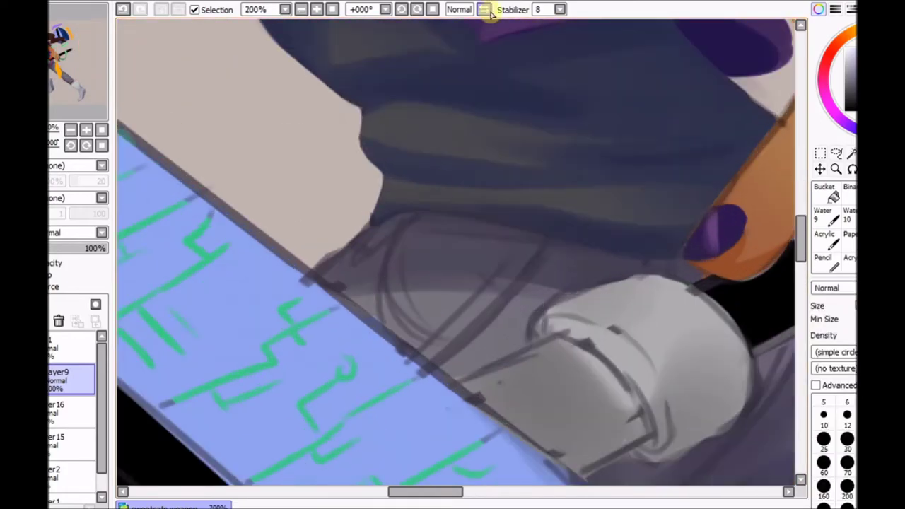
- Define the tank top's lower edge against the grey trousers in a mirrored view
key("h")
scroll(541, 222, "up", 1)
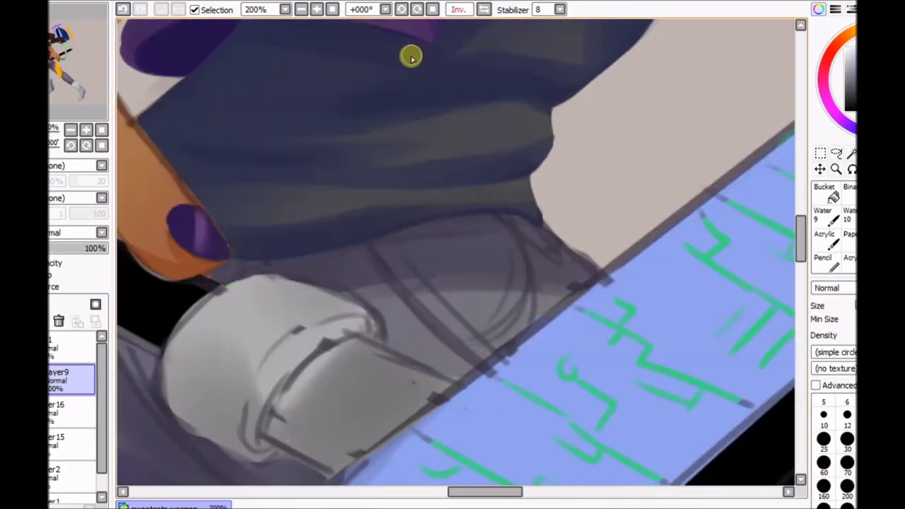
key("h")
- Paint the fingernails of the front hand dark purple and check the hand in a mirrored view
scroll(659, 67, "down", 3)
scroll(660, 68, "up", 5)
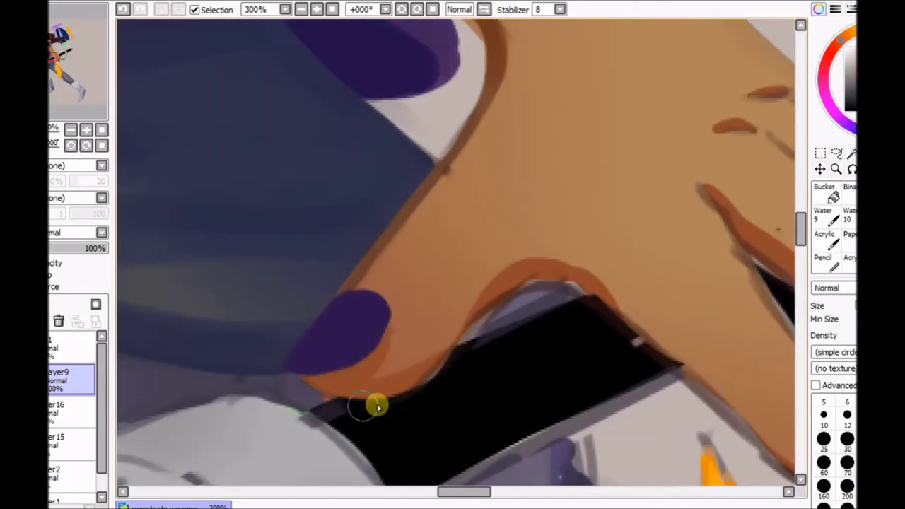
key("alt")
scroll(378, 284, "down", 4)
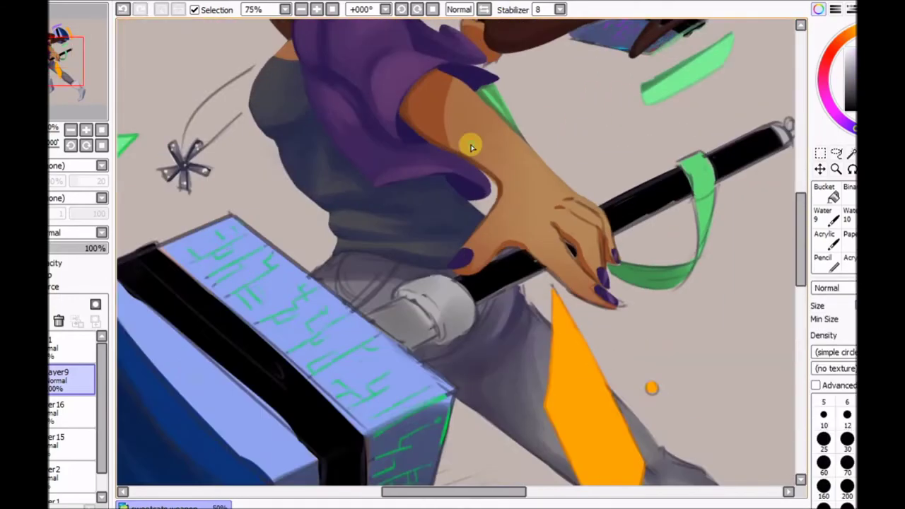
scroll(471, 146, "up", 3)
key("h")
scroll(449, 227, "up", 1)
scroll(398, 276, "down", 3)
left_click(458, 9)
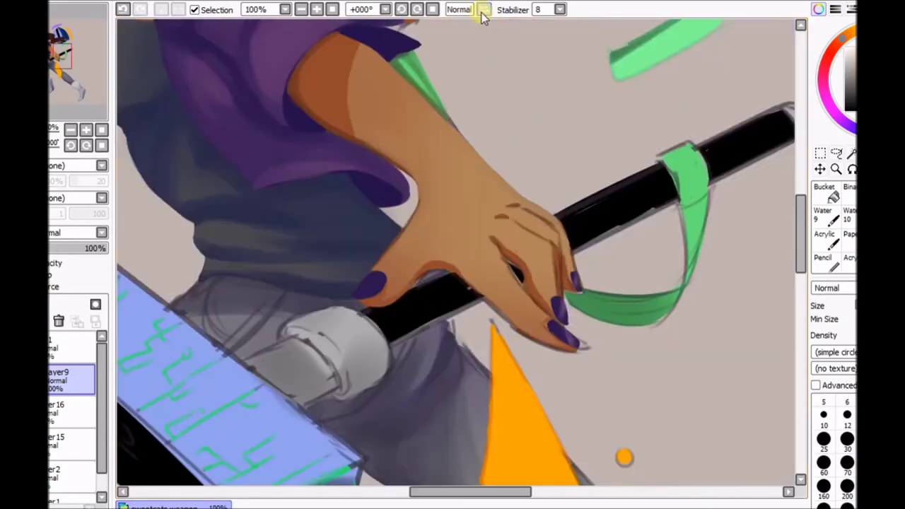
- Paint over the sketch lines on the trousers' hip and redraw clean dark seam lines below the tank top
scroll(398, 178, "down", 4)
scroll(457, 247, "up", 6)
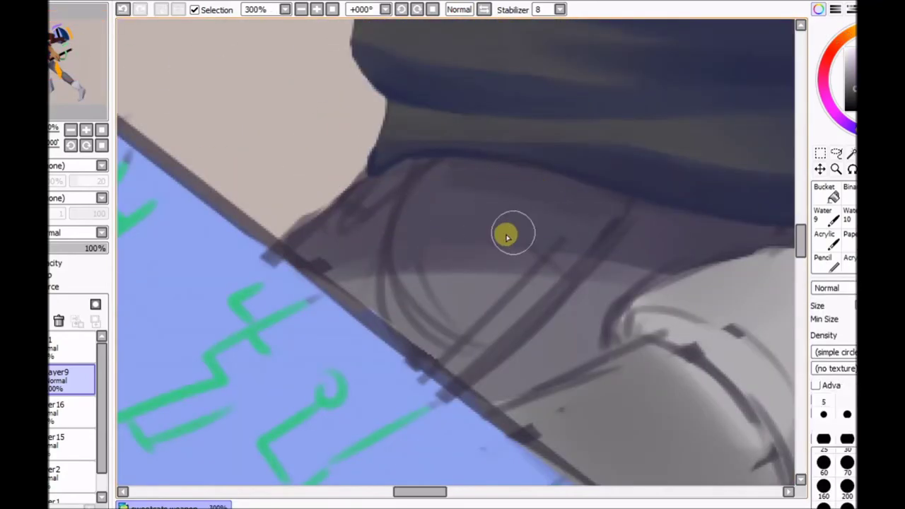
key("b")
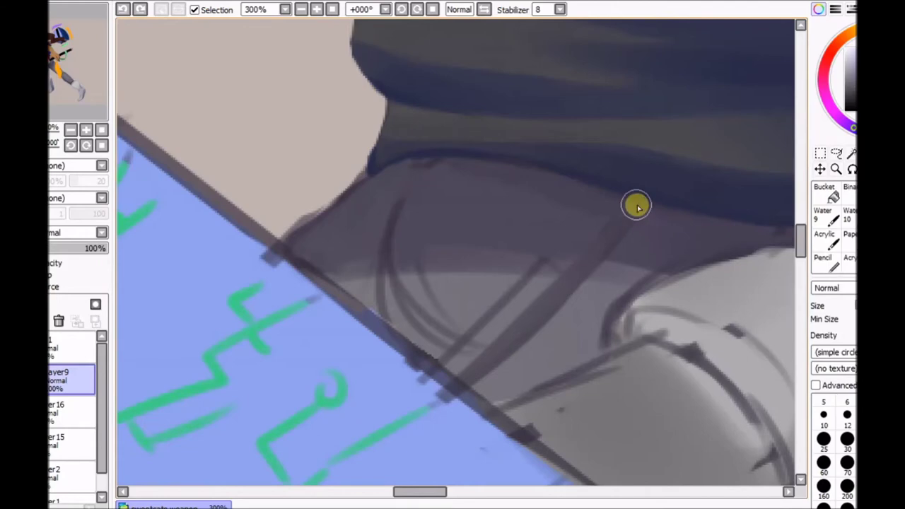
left_click_drag(604, 245, 544, 318)
left_click_drag(418, 177, 481, 350)
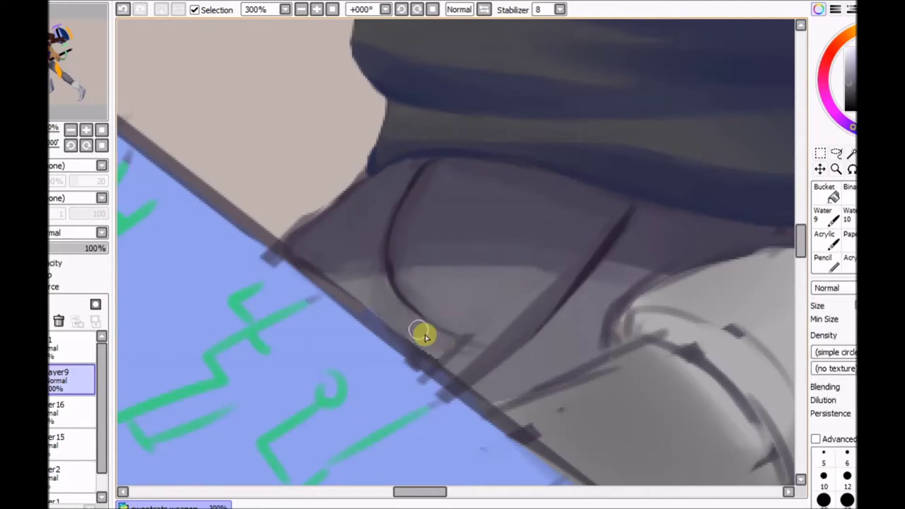
left_click_drag(535, 317, 494, 374)
- Shade the trouser folds beside the handle's grey collar and tidy their edge along the black handle
scroll(373, 274, "down", 6)
scroll(529, 275, "up", 5)
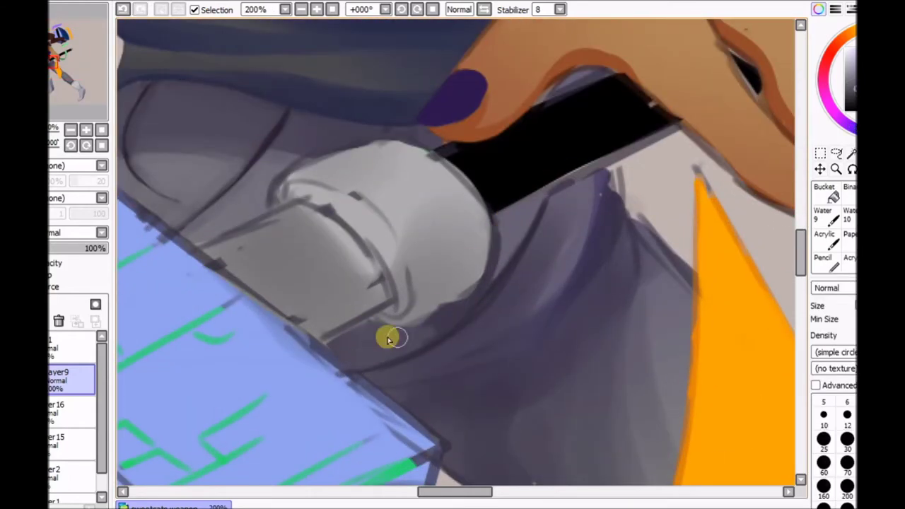
key("b")
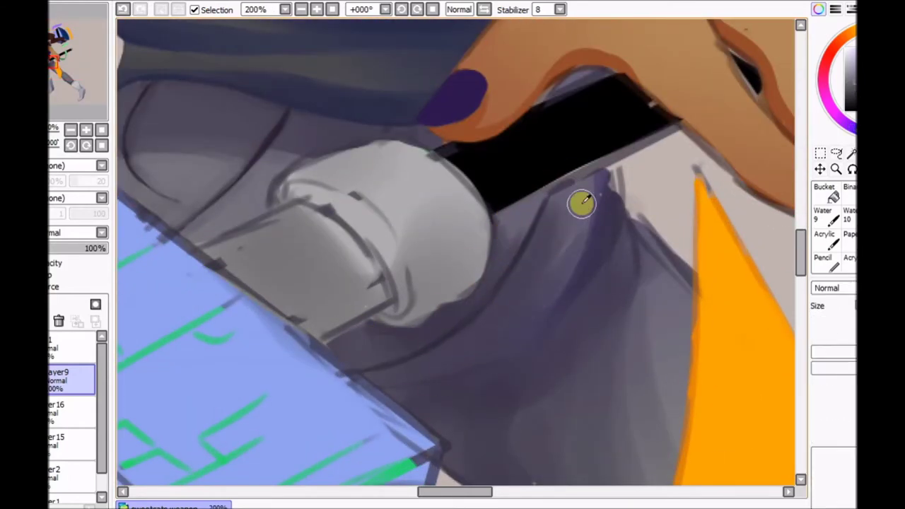
scroll(537, 374, "down", 5)
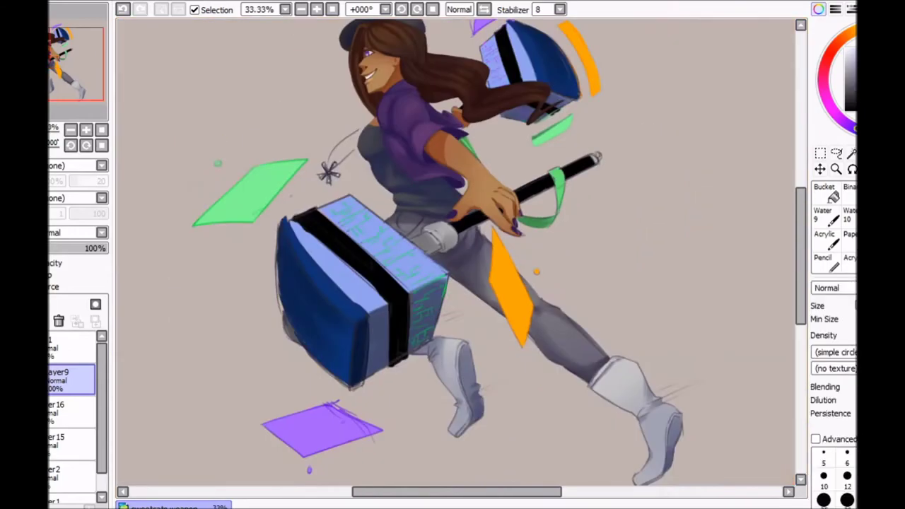
scroll(466, 193, "up", 6)
left_click_drag(639, 123, 530, 167)
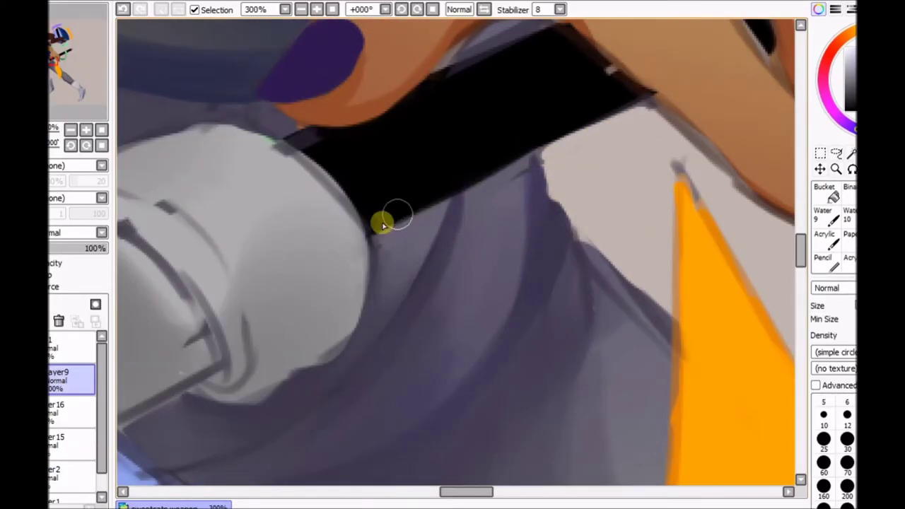
- Blend the shading down the trousers' thigh between the large hammer head and the orange shape
scroll(458, 176, "down", 1)
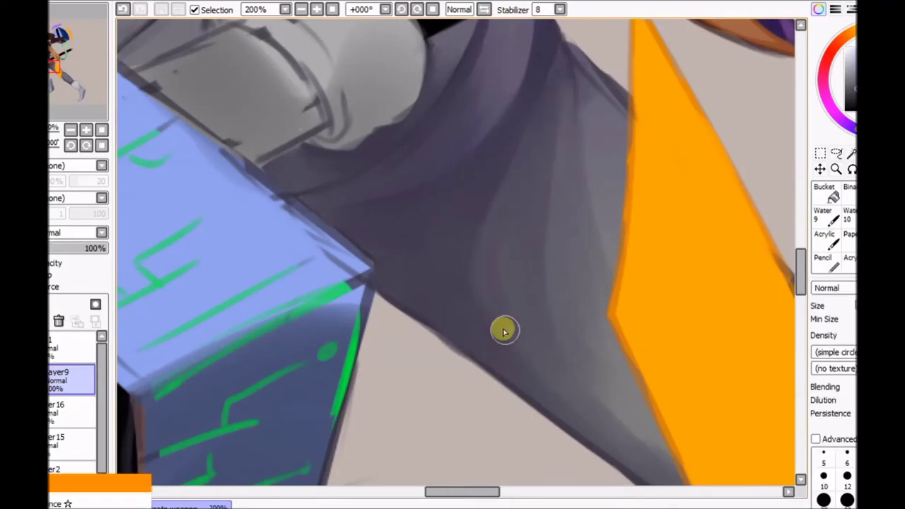
scroll(506, 156, "up", 3)
scroll(506, 155, "down", 3)
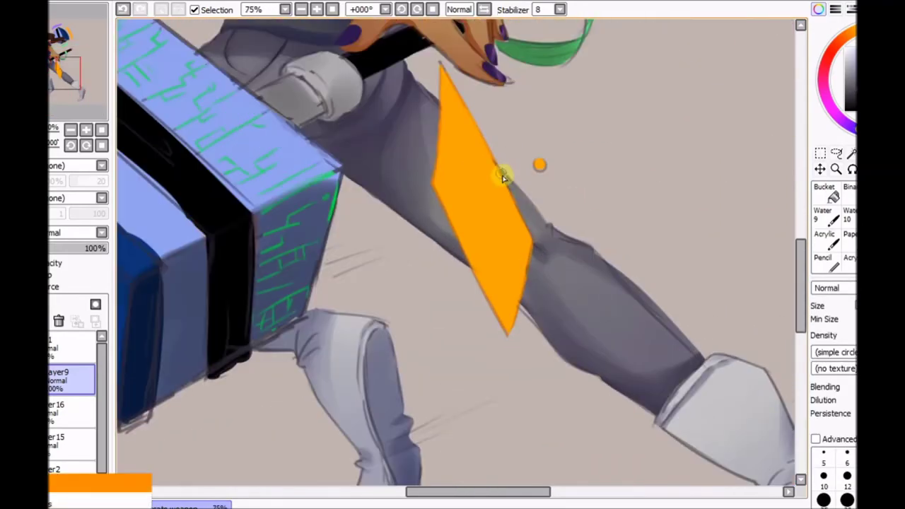
- Paint over the green circuit markings on the large front hammer head's light blue faces
scroll(502, 176, "down", 2)
key("h")
scroll(509, 137, "up", 2)
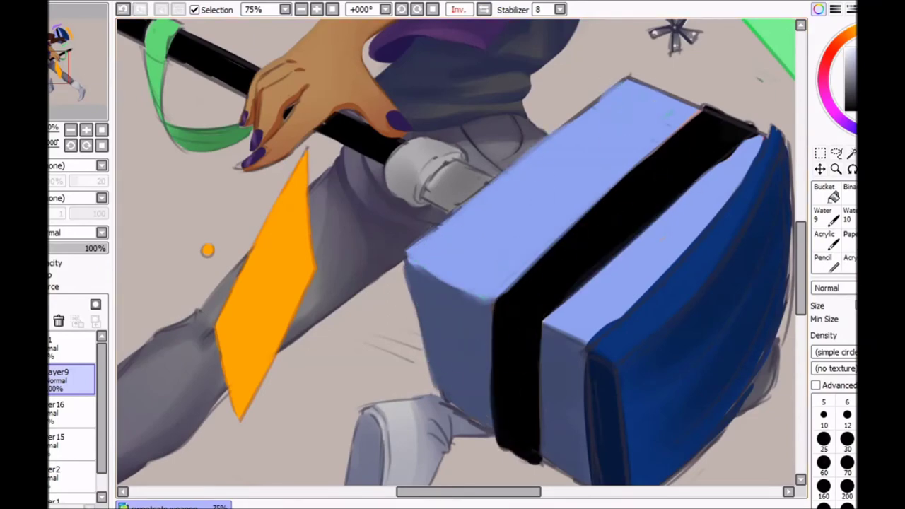
left_click(483, 10)
- Paint over the markings on the raised hammer head's light blue face and clean up its black band and outline
scroll(424, 212, "down", 2)
scroll(359, 268, "up", 4)
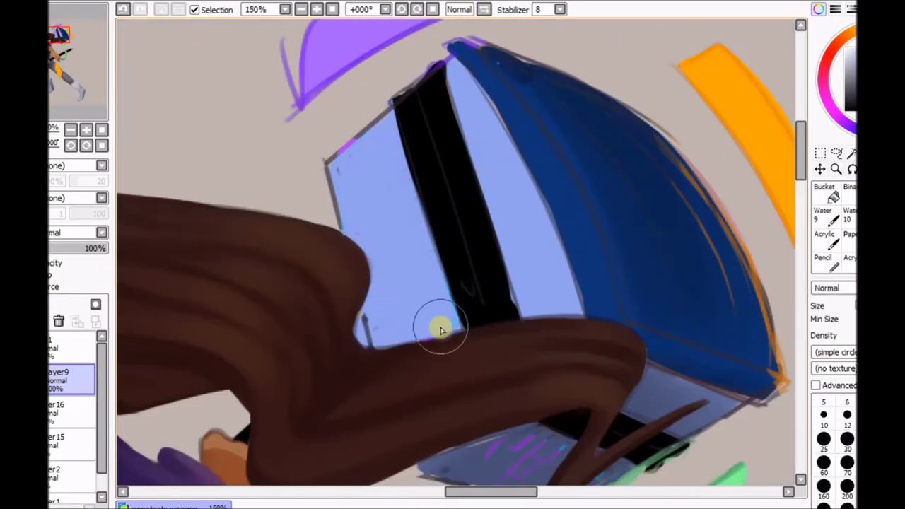
scroll(519, 329, "down", 4)
scroll(460, 218, "up", 4)
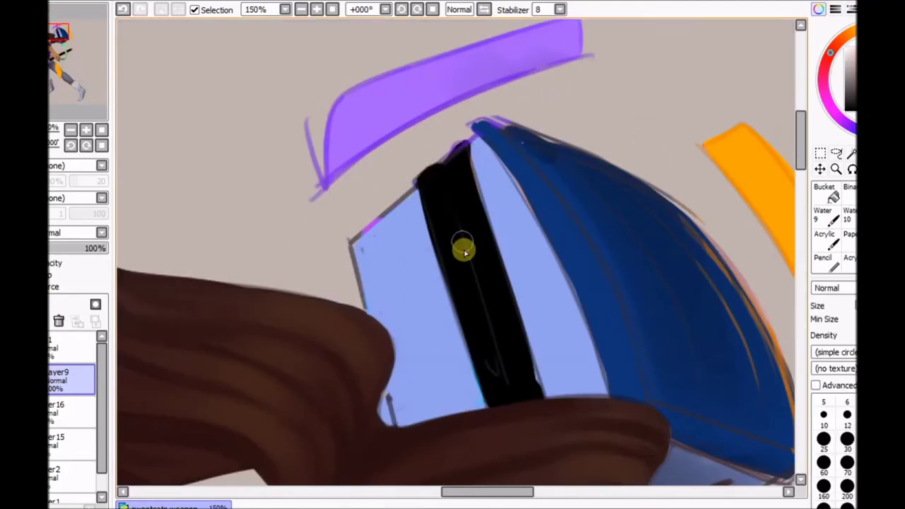
scroll(386, 378, "down", 4)
scroll(414, 208, "up", 5)
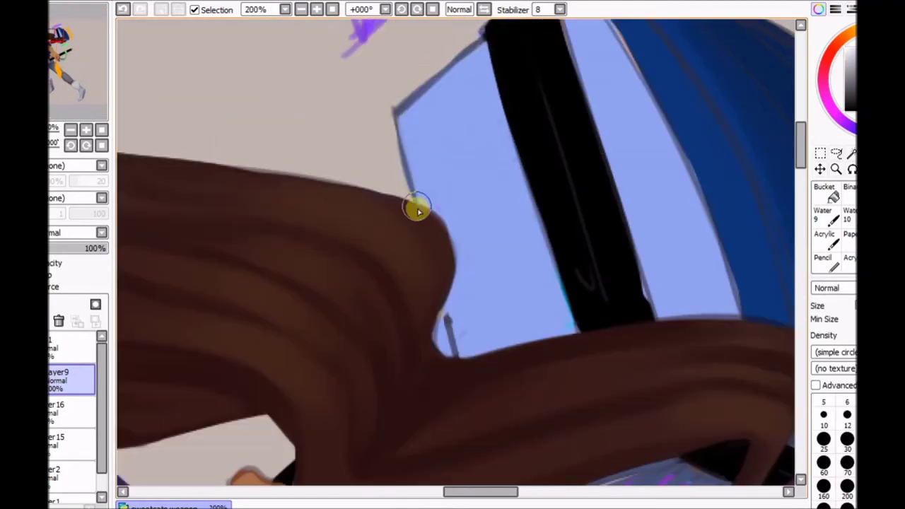
scroll(372, 469, "down", 2)
scroll(508, 274, "up", 2)
- Paint over the line art of the hammer handle's grey collar and shade its rim and neck in a mirrored view
key("h")
key("ctrl+z")
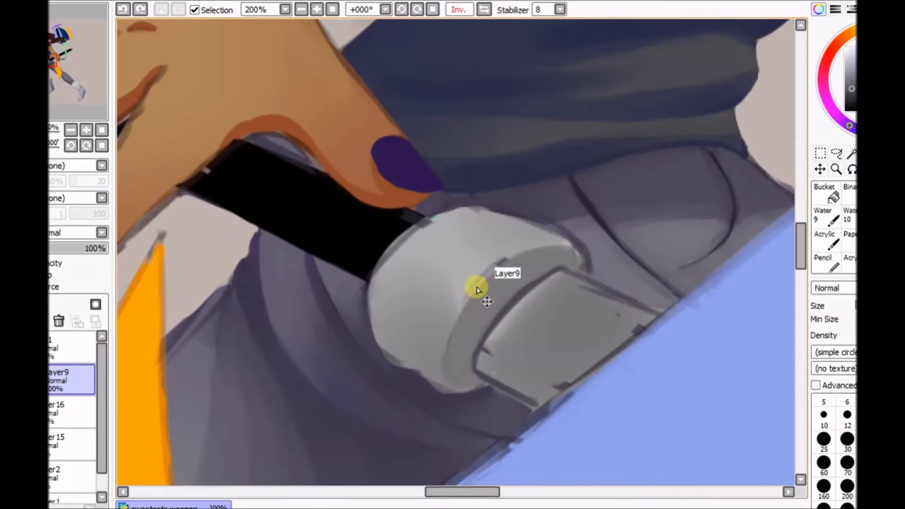
key("b")
mouse_move(426, 241)
left_mouse_down()
mouse_move(384, 325)
mouse_move(418, 325)
mouse_move(520, 379)
mouse_move(548, 286)
left_mouse_up()
key("h")
left_click(484, 10)
key("h")
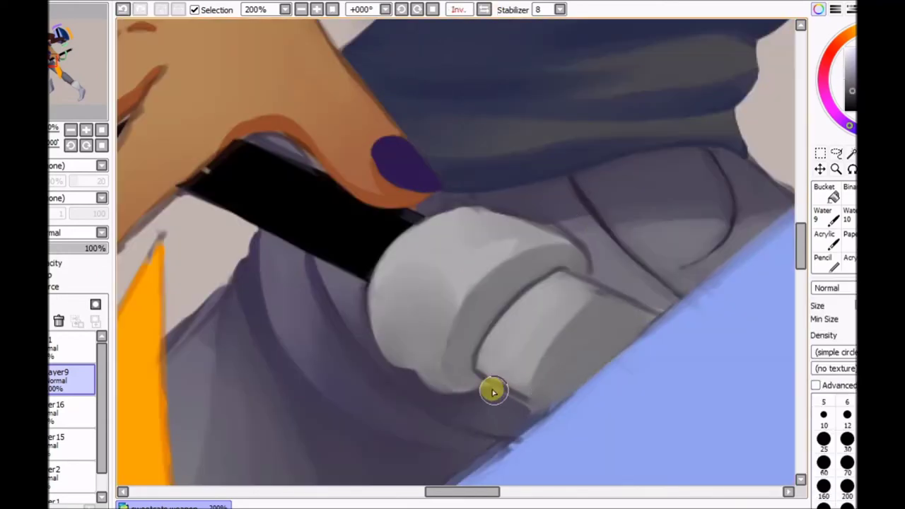
- Refine the edges of the grey collar's neck where it meets the hammer head and the trousers
key("ctrl+minus")
key("ctrl+plus")
key("b")
left_click_drag(364, 315, 255, 320)
key("n")
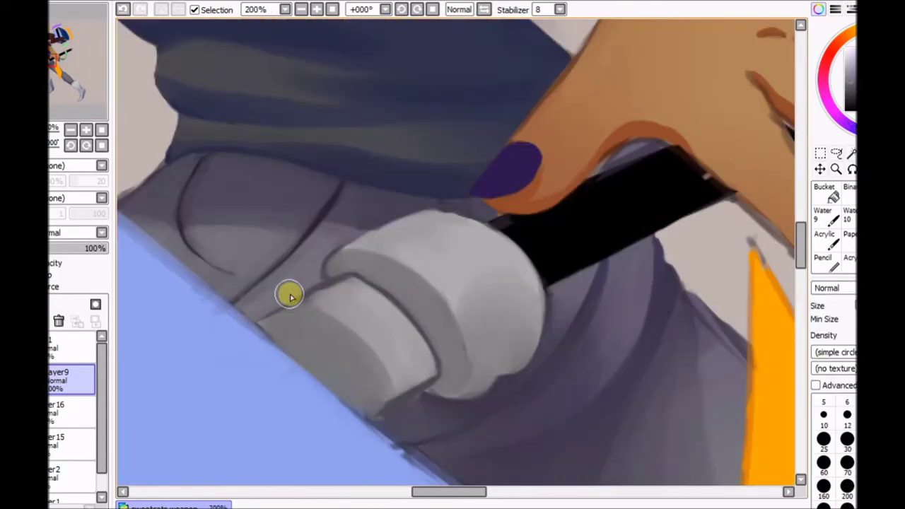
- Refine the skin shading and finger edges of the front hand, working in a mirrored view
scroll(514, 208, "down", 3)
scroll(390, 313, "up", 5)
scroll(522, 260, "down", 5)
scroll(523, 260, "up", 1)
left_click(485, 10)
scroll(354, 333, "up", 2)
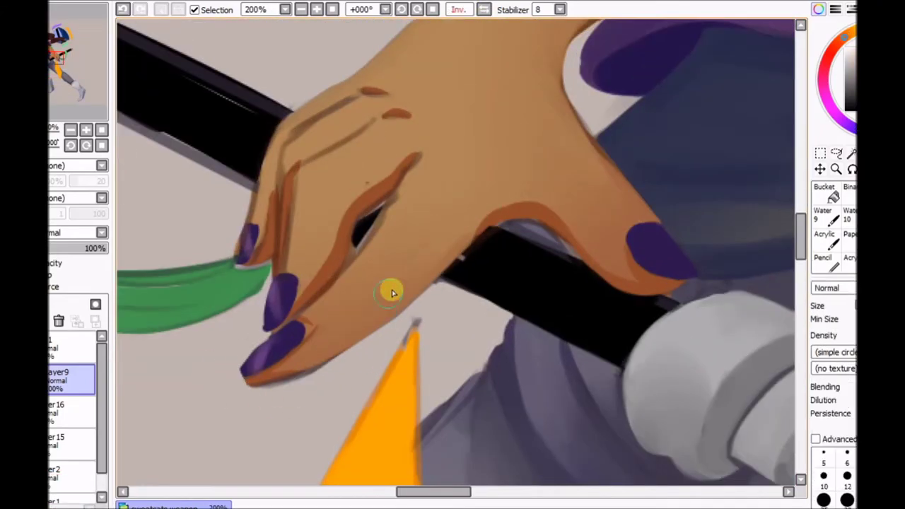
scroll(587, 245, "down", 6)
scroll(438, 276, "up", 5)
mouse_move(436, 233)
left_mouse_down()
mouse_move(327, 328)
mouse_move(396, 253)
left_mouse_up()
scroll(515, 296, "down", 3)
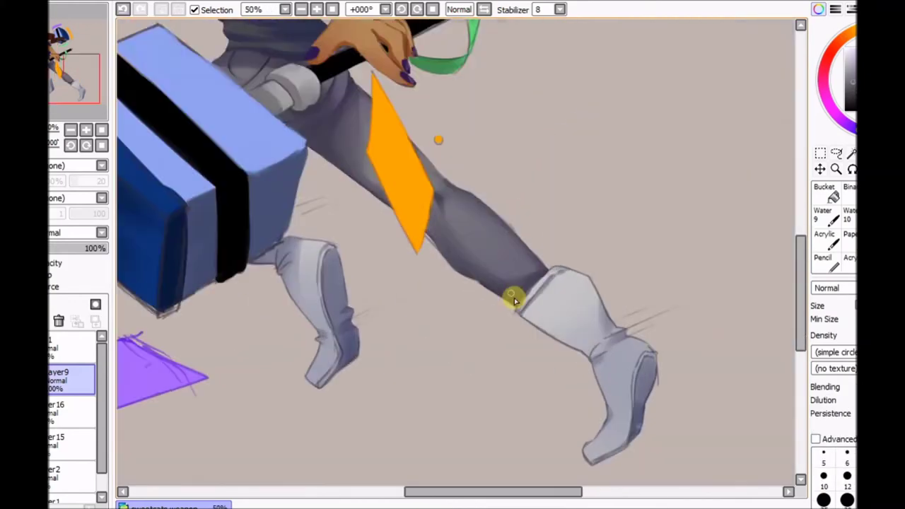
- Smooth the shading of the rear leg's calf and clean up its outline between the knee and the boot
scroll(555, 221, "up", 3)
key("h")
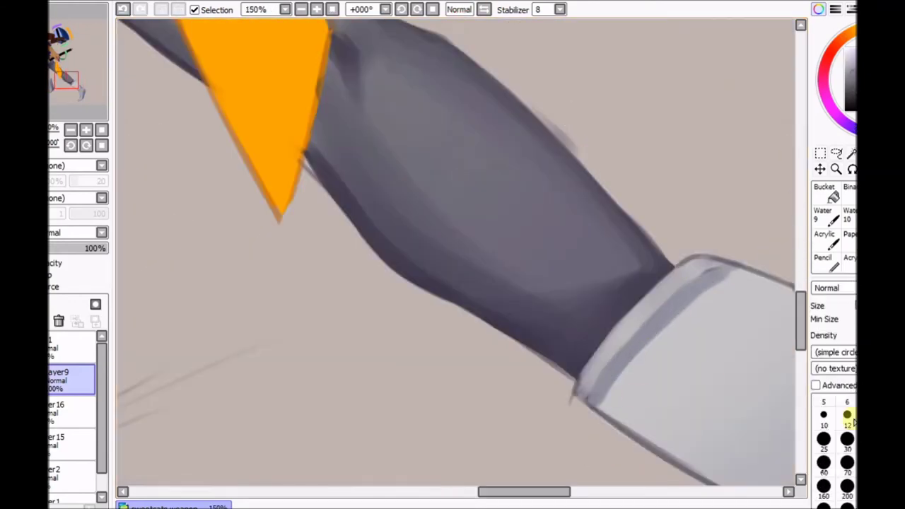
scroll(523, 262, "down", 3)
key("h")
scroll(430, 285, "up", 2)
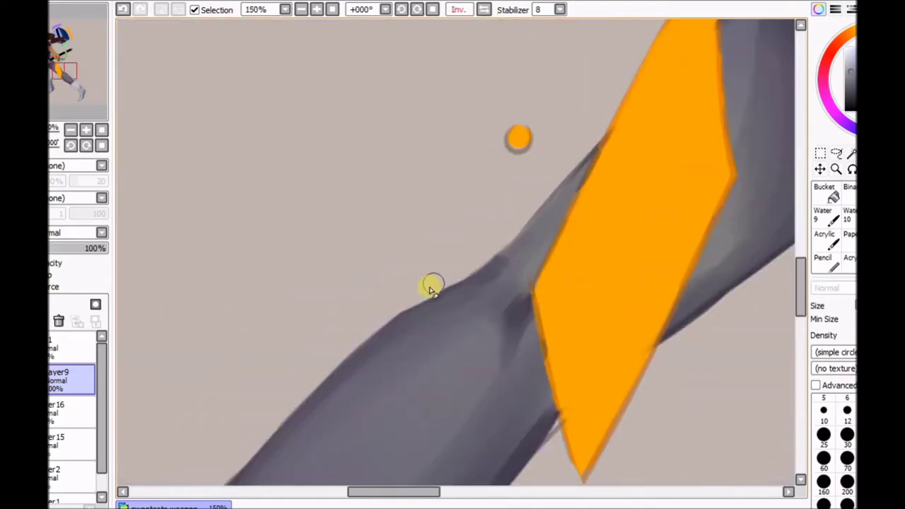
- Refine the shading and edges where the rear trouser leg meets the boot's light grey cuff, checking in a mirrored view
scroll(515, 247, "down", 4)
scroll(475, 311, "up", 5)
scroll(475, 311, "up", 1)
key("h")
key("h")
key("h")
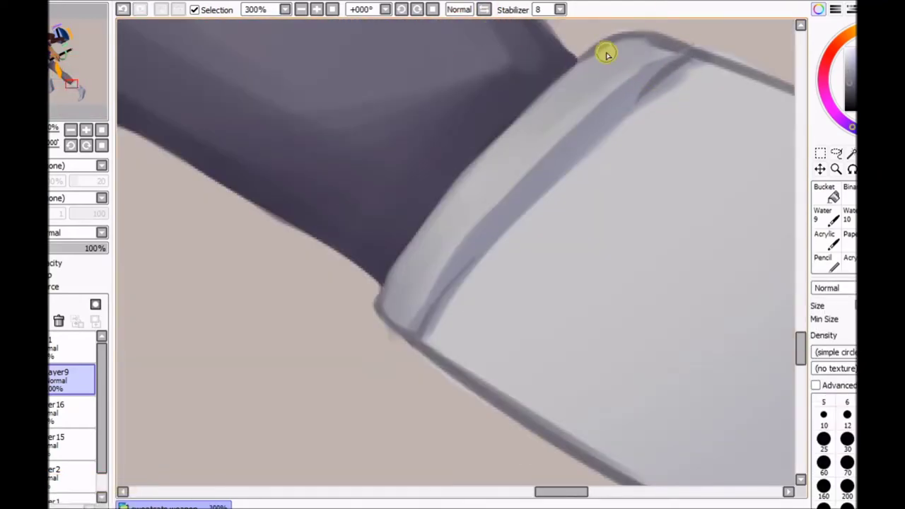
key("h")
- Smooth the outline and fold shading around the rear leg's knee beside the orange panel, working in a mirrored view
scroll(504, 252, "down", 2)
key("h")
scroll(470, 276, "up", 2)
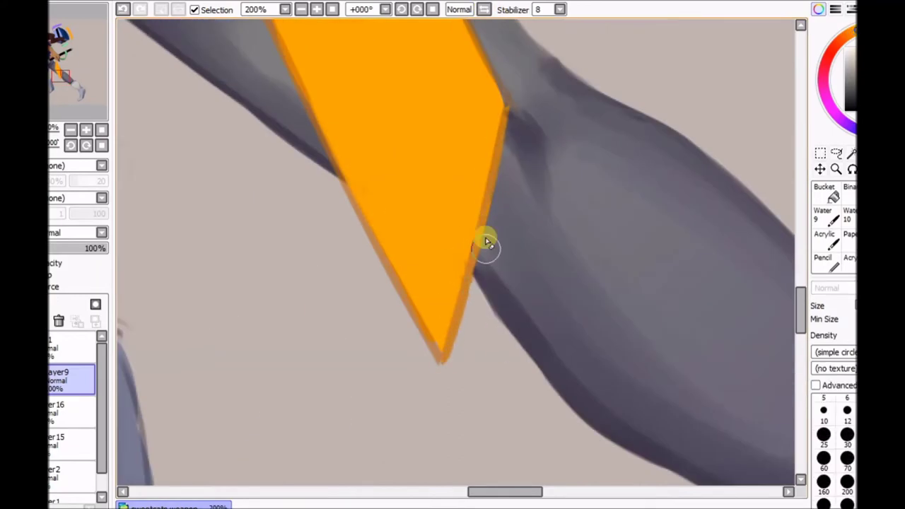
key("h")
scroll(491, 173, "up", 1)
left_click(486, 170)
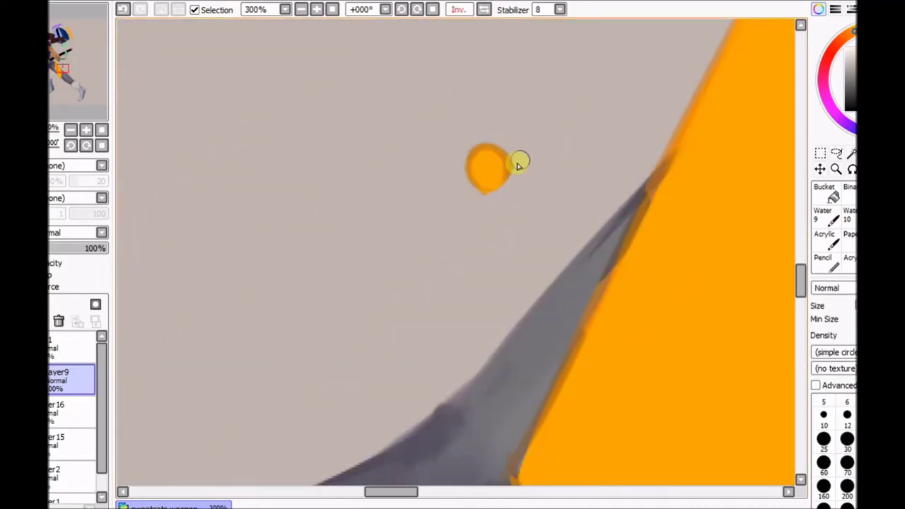
scroll(518, 162, "down", 1)
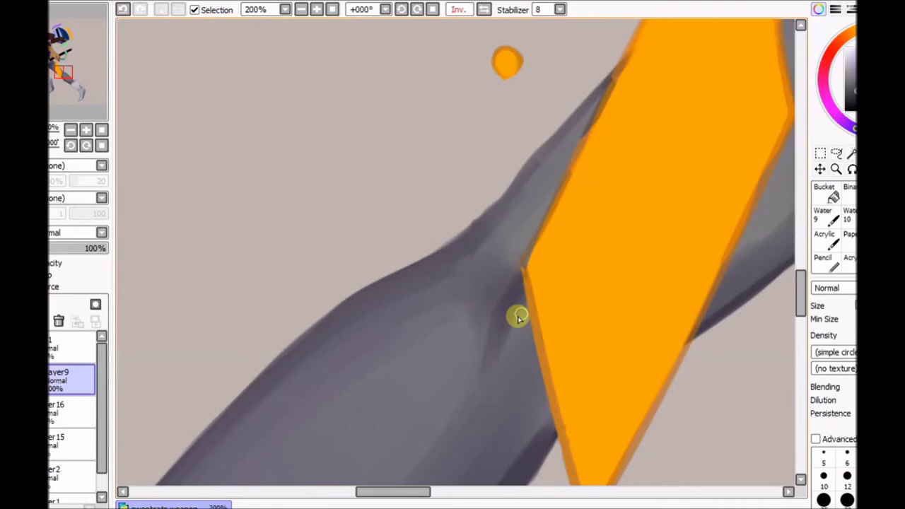
key("h")
- Sample the trouser grey and paint it into the gap between the front hand's thumb and the hammer handle
scroll(494, 281, "down", 3)
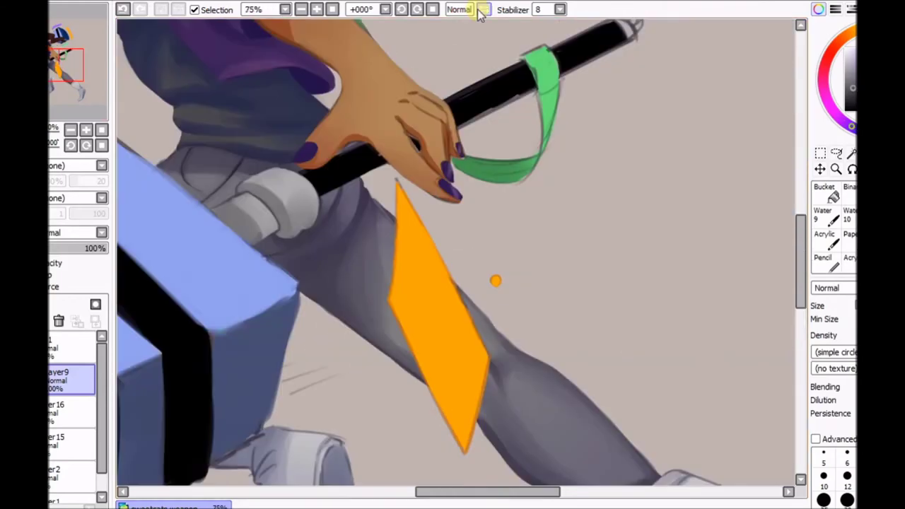
scroll(422, 256, "up", 4)
scroll(431, 208, "up", 1)
key("alt")
left_click(459, 422, "alt")
left_click_drag(438, 202, 388, 239)
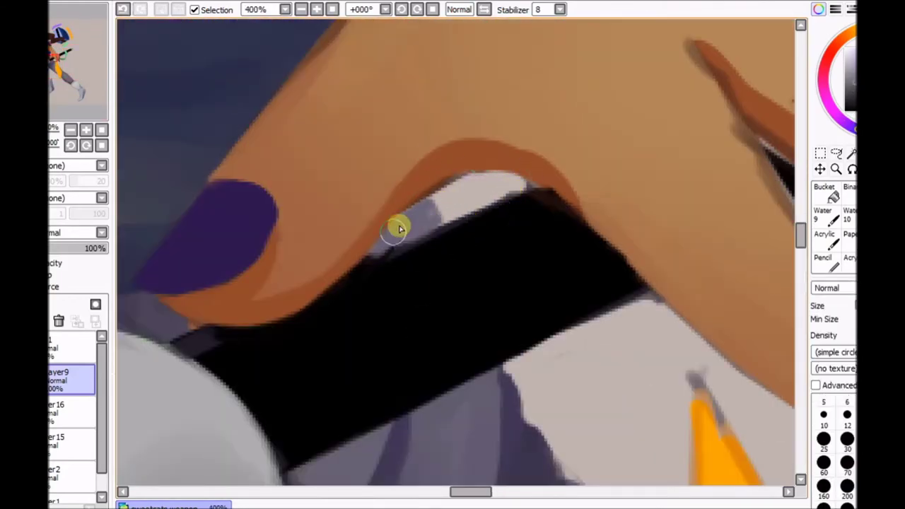
- Paint over the sketchy outer outline of the hammer head's dark blue face
scroll(582, 174, "down", 5)
scroll(251, 329, "up", 1)
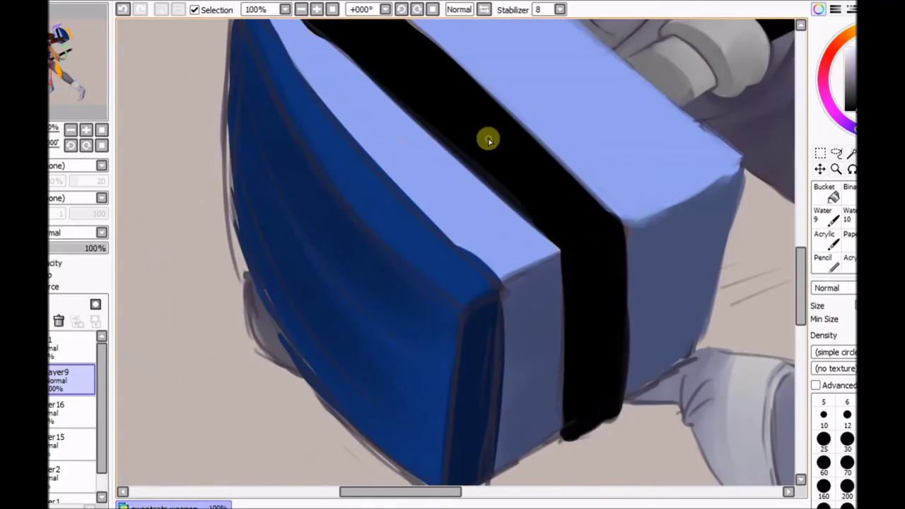
scroll(302, 225, "up", 3)
scroll(302, 224, "down", 3)
mouse_move(368, 162)
left_mouse_down()
mouse_move(367, 358)
mouse_move(376, 294)
mouse_move(379, 343)
left_mouse_up()
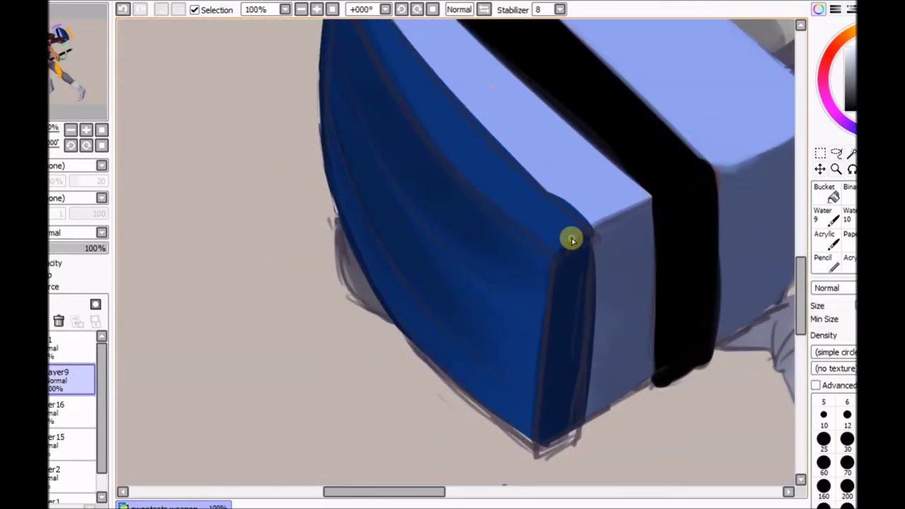
scroll(387, 268, "down", 3)
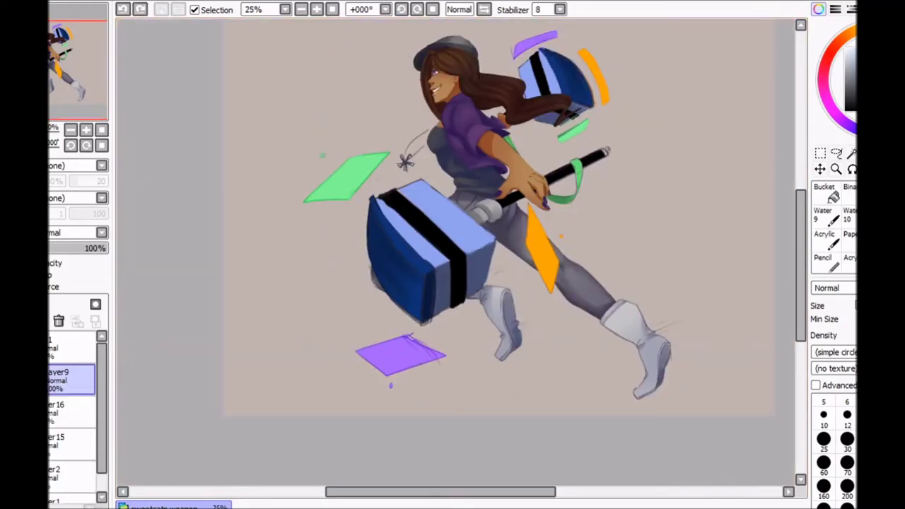
- Refine the trouser edge at the waist and its border with the light blue hammer head in a mirrored view
scroll(387, 267, "up", 4)
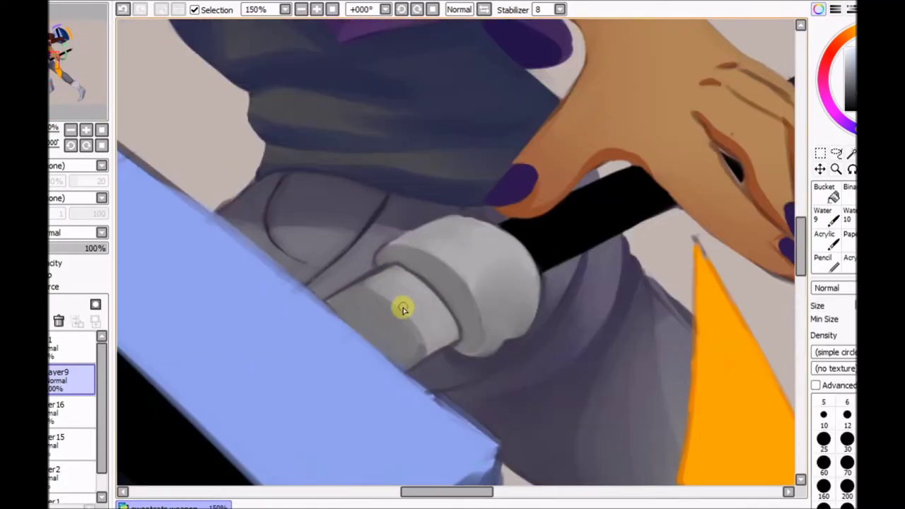
key("h")
scroll(603, 240, "down", 4)
scroll(398, 347, "up", 3)
key("b")
key("h")
scroll(615, 242, "up", 3)
key("h")
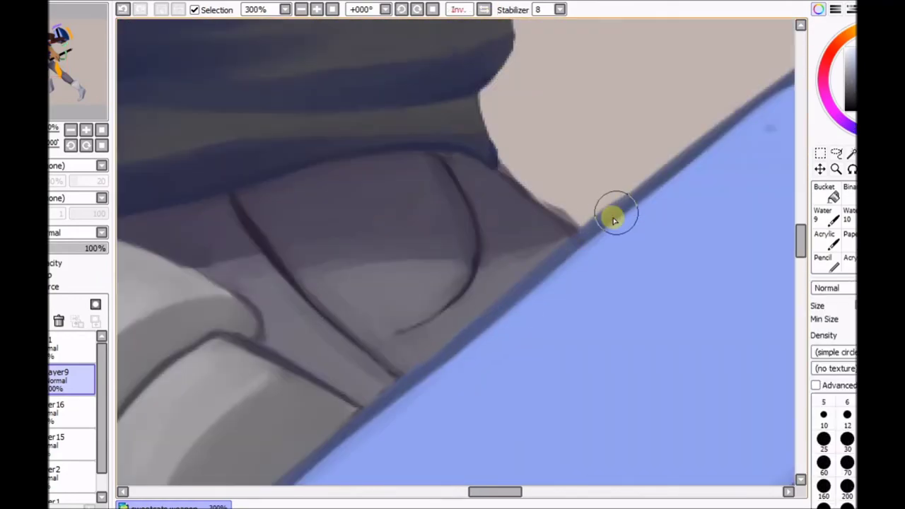
scroll(606, 212, "down", 3)
- Repaint the far end of the black band and the upper corner of the dark blue face on the hammer head
key("h")
scroll(390, 256, "down", 3)
key("h")
scroll(390, 256, "up", 3)
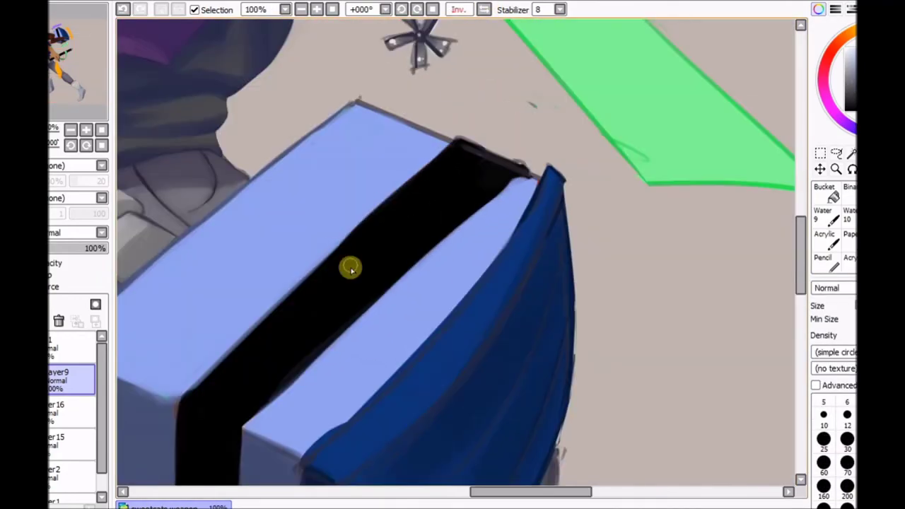
key("h")
scroll(579, 131, "up", 3)
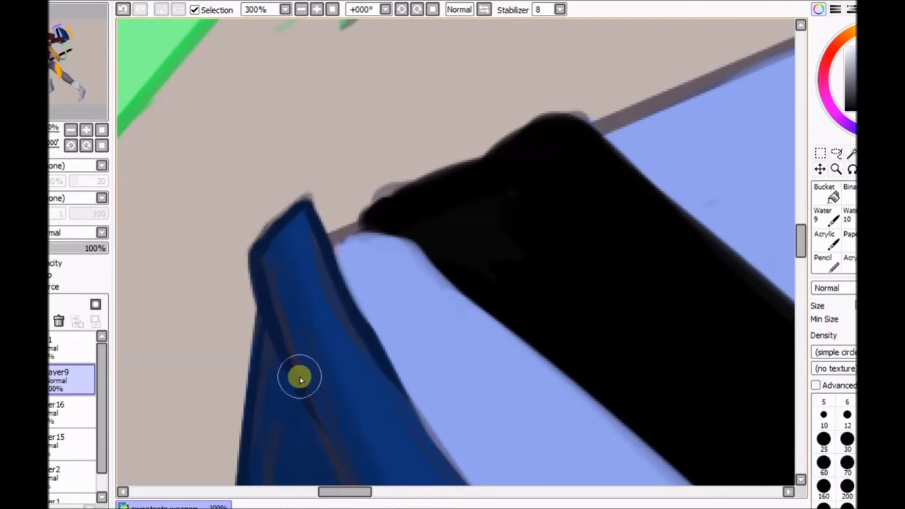
key("h")
scroll(299, 379, "down", 3)
key("h")
- Define the dark blue face's rim and narrow shaded side, cleaning up the lines down to its lower corner
scroll(299, 380, "down", 2)
scroll(464, 271, "up", 2)
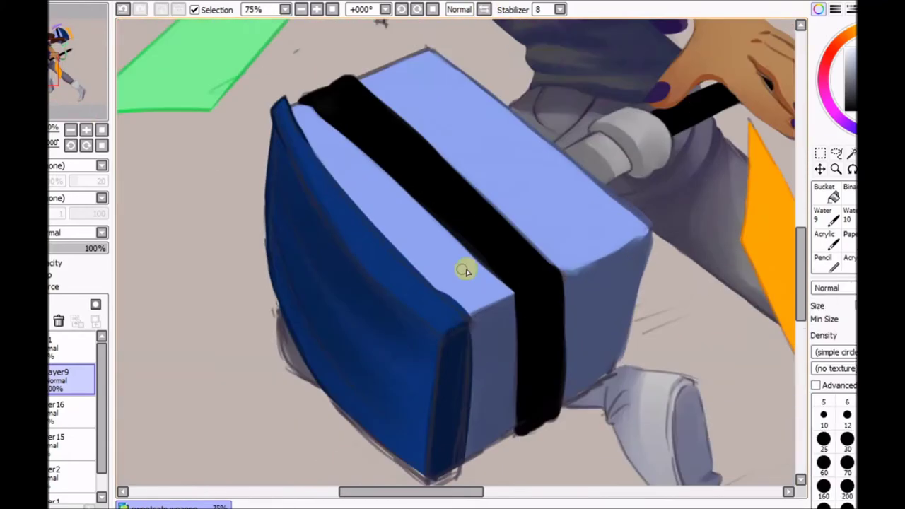
left_click(485, 9)
key("h")
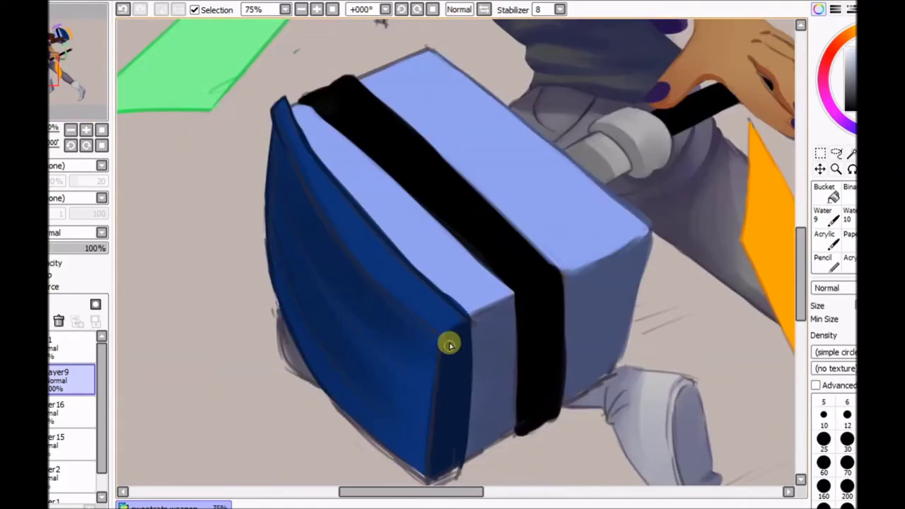
scroll(498, 378, "down", 2)
scroll(467, 387, "down", 5)
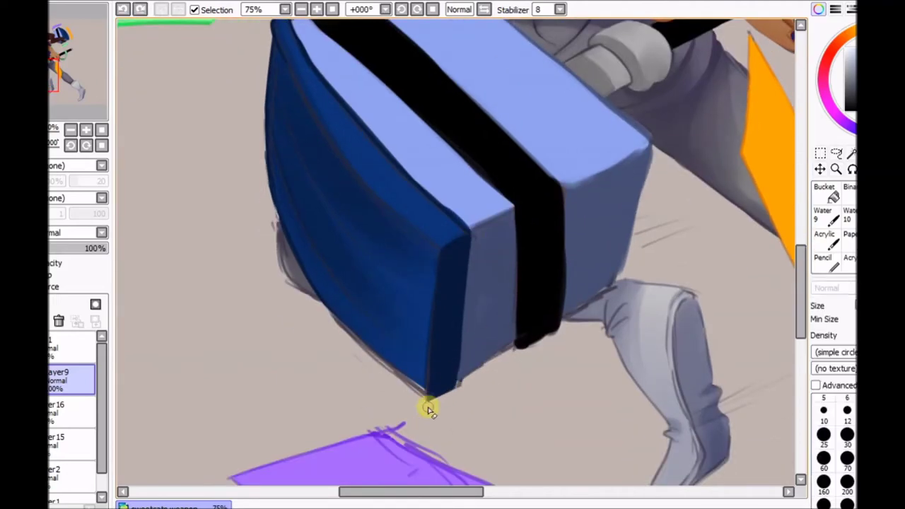
- Try filling the purple panel below the hammer head with green using the Bucket tool
key("g")
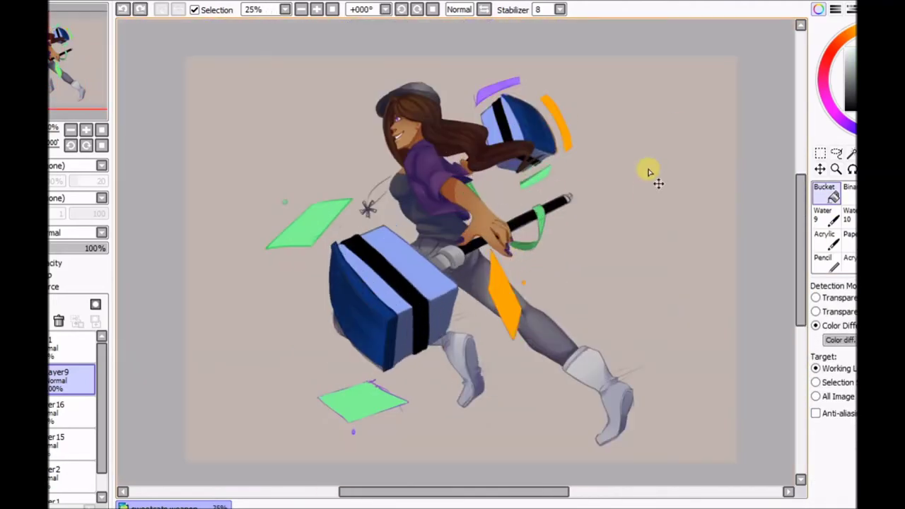
scroll(429, 347, "up", 6)
scroll(377, 228, "up", 3)
- Clean up the black band's edges and the lower contour of the hammer head's shaded side
key("b")
scroll(440, 172, "down", 4)
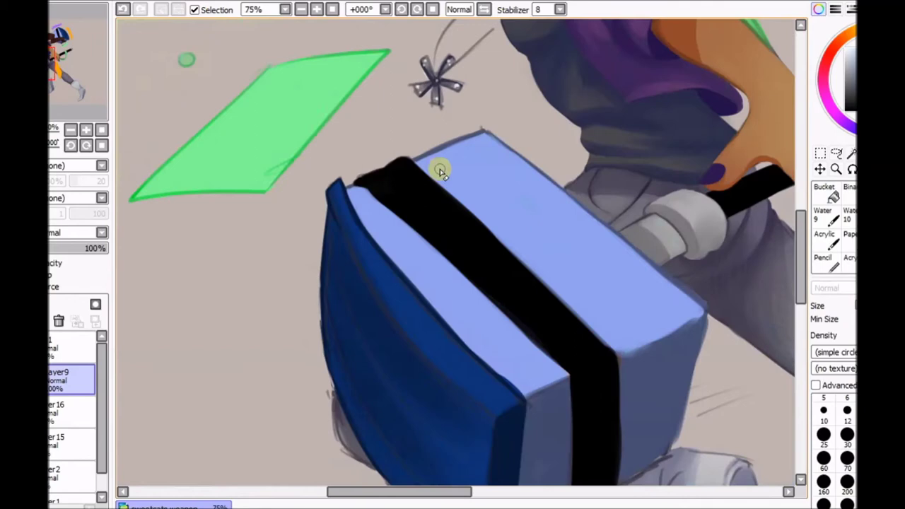
scroll(439, 172, "up", 1)
key("h")
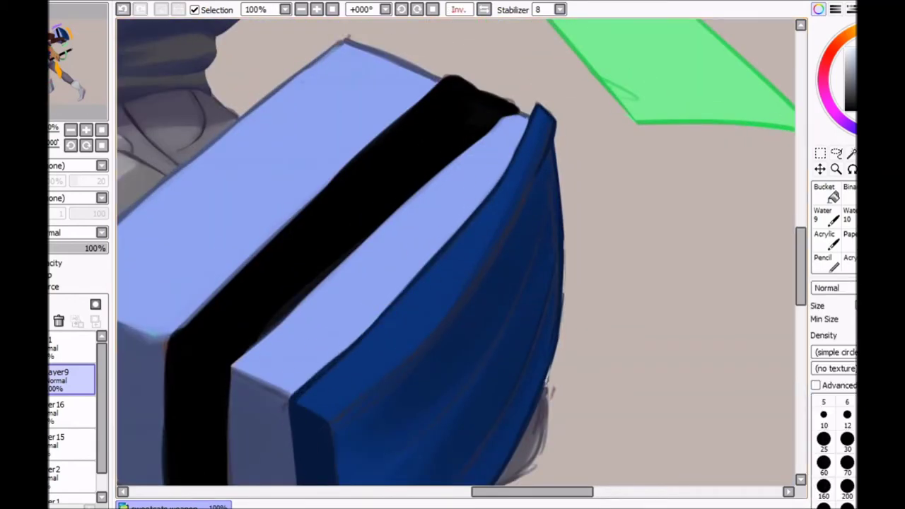
key("h")
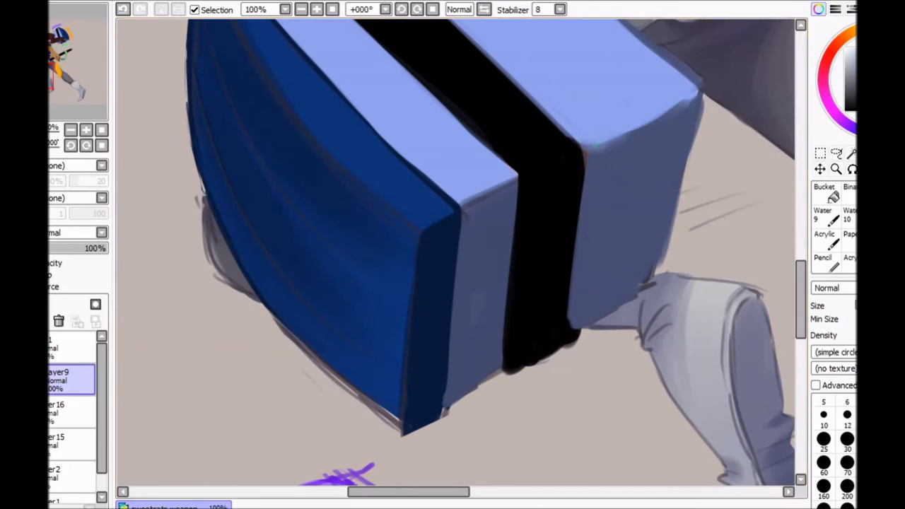
- Repaint the corners and edges between the hammer head's light blue top and its shaded side
scroll(559, 208, "down", 1)
scroll(634, 178, "up", 3)
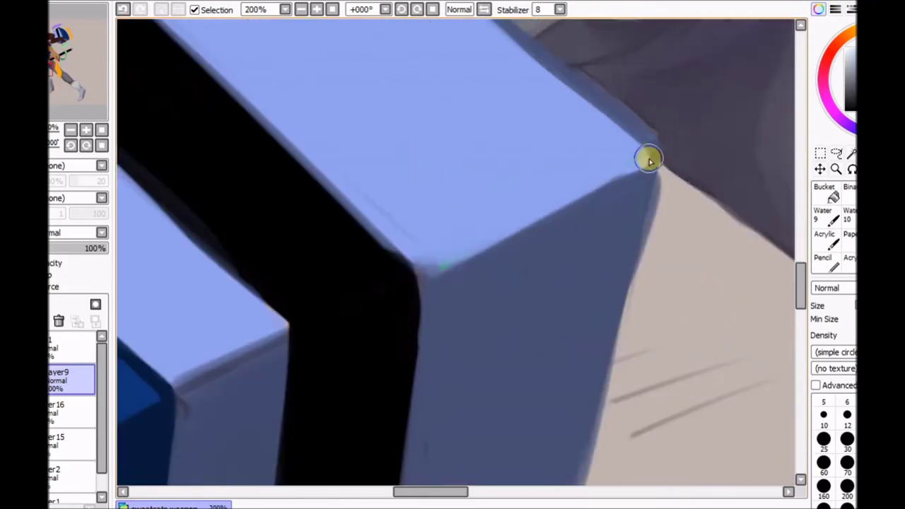
scroll(432, 272, "down", 8)
scroll(590, 310, "up", 1)
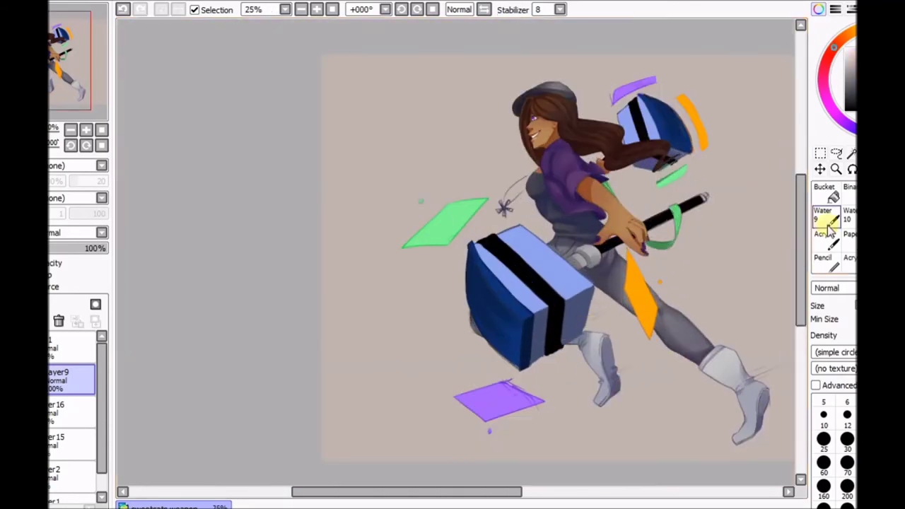
scroll(484, 251, "up", 6)
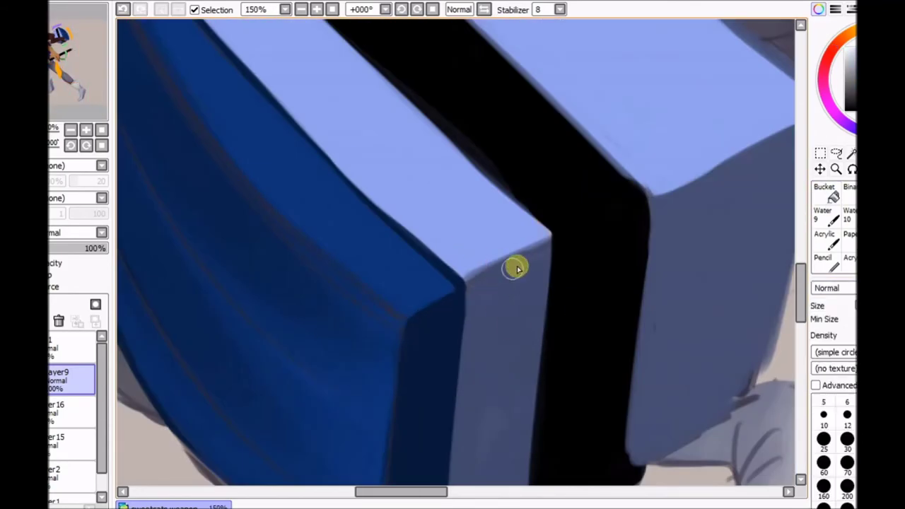
- Smooth the hammer head's bottom edge and the lower corner of its dark blue face, checking in a mirrored view
scroll(481, 269, "down", 2)
key("h")
scroll(478, 232, "up", 2)
scroll(474, 163, "down", 1)
key("h")
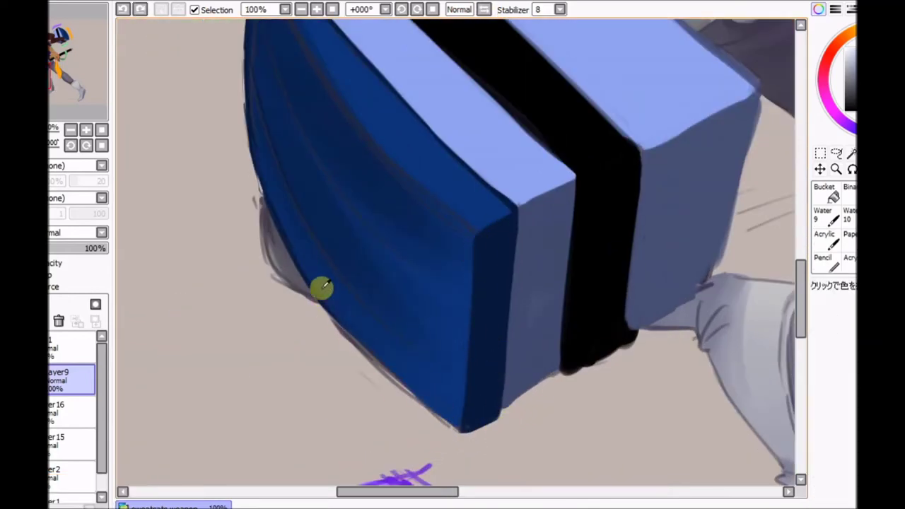
- Blend the sketched fold lines into the dark blue face near its outer edge
key("b")
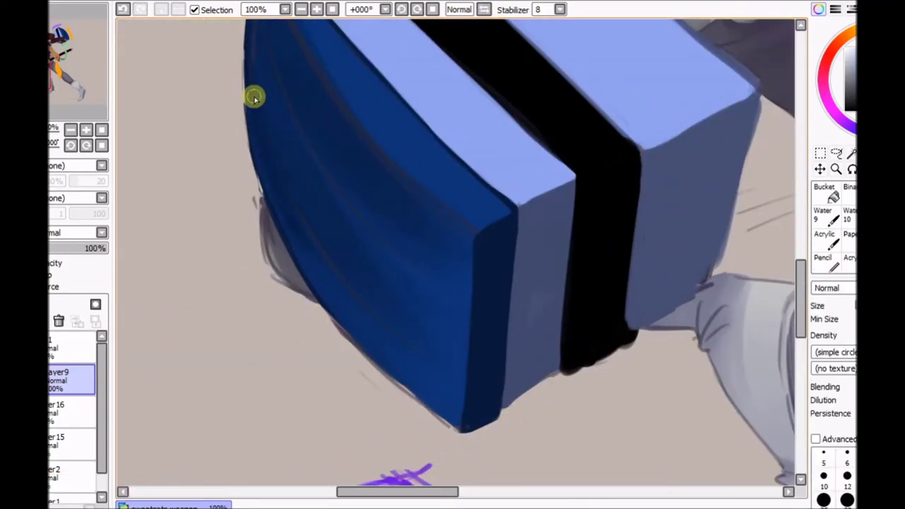
scroll(374, 111, "down", 1)
key("n")
scroll(448, 135, "up", 4)
left_click_drag(448, 135, 436, 259)
scroll(450, 136, "down", 4)
- Paint over the remaining fold lines and the inner rim line of the dark blue face in a mirrored view
key("h")
scroll(451, 136, "up", 2)
key("b")
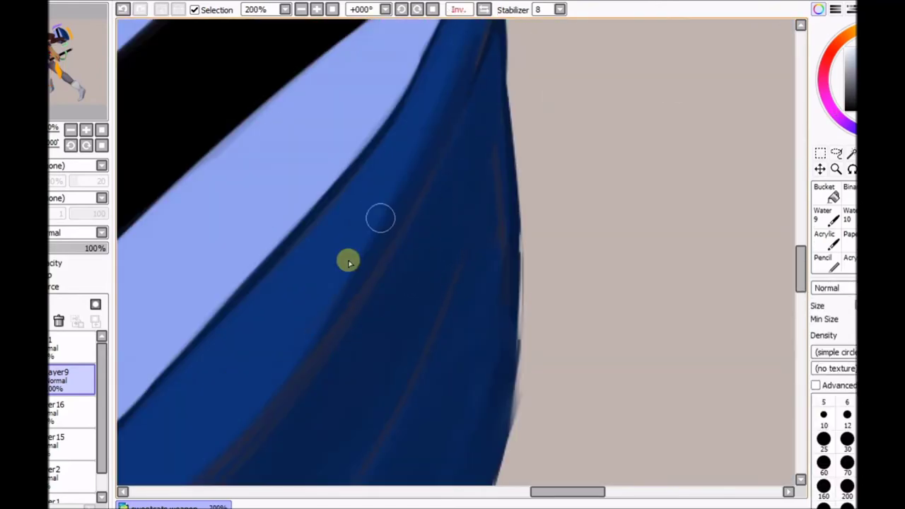
key("h")
scroll(479, 388, "down", 3)
scroll(479, 50, "up", 1)
key("h")
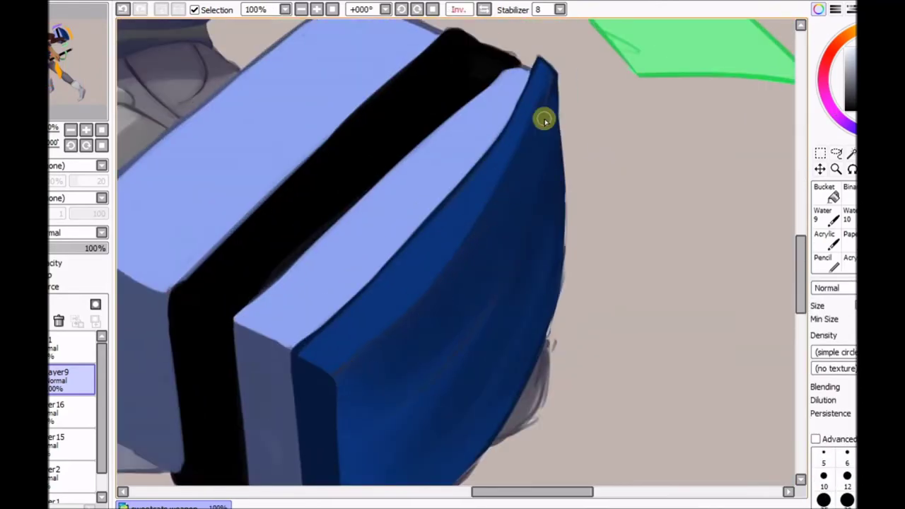
key("h")
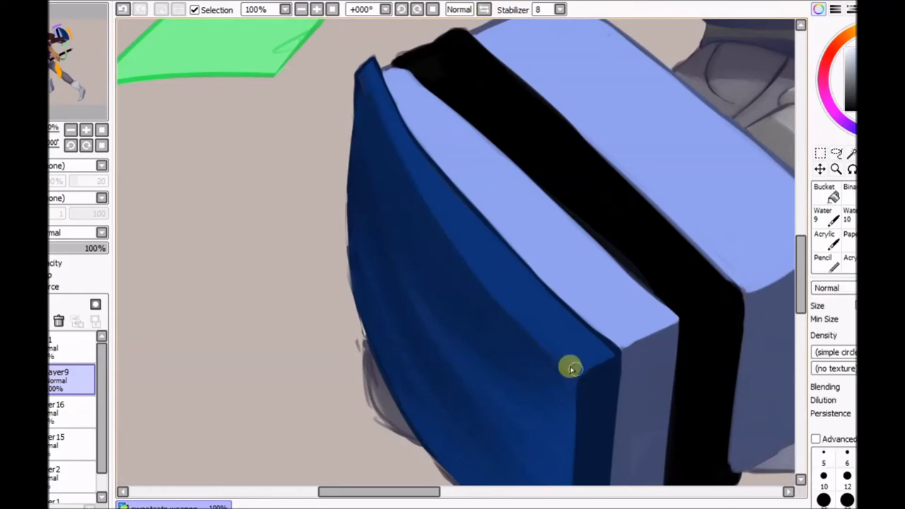
- Clean up the dark blue face's outer contour and repaint its pointed upper tip
scroll(571, 368, "down", 2)
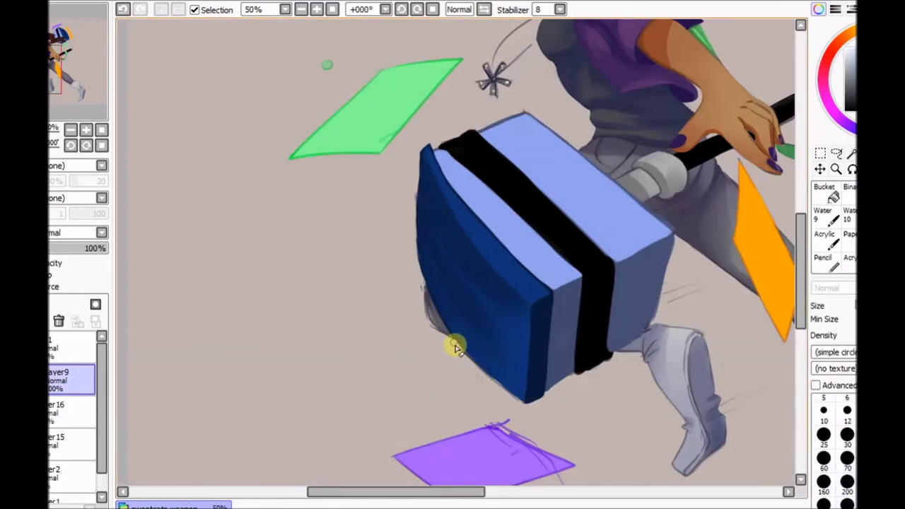
scroll(464, 236, "up", 1)
scroll(396, 162, "up", 1)
scroll(401, 164, "down", 2)
scroll(401, 164, "up", 3)
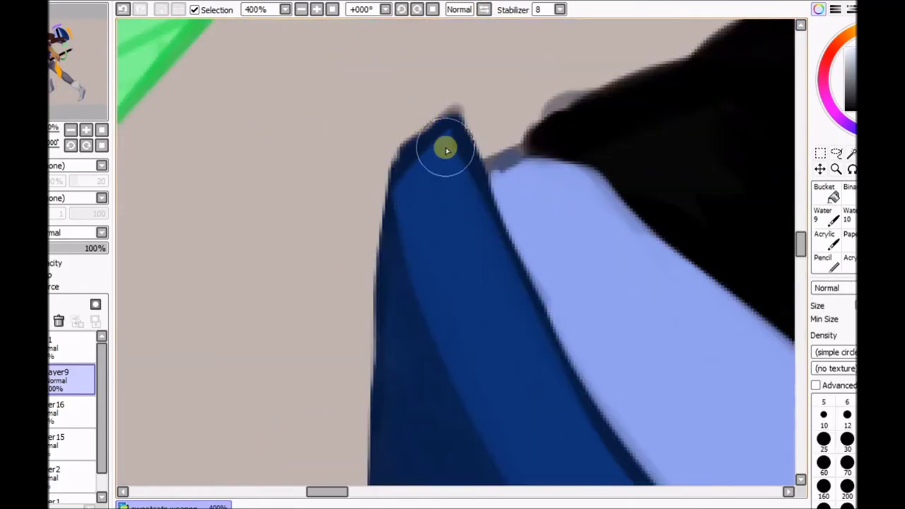
scroll(443, 146, "down", 3)
- Clean up the stray outline along the back edge of the hammer head's light blue top
scroll(403, 401, "up", 1)
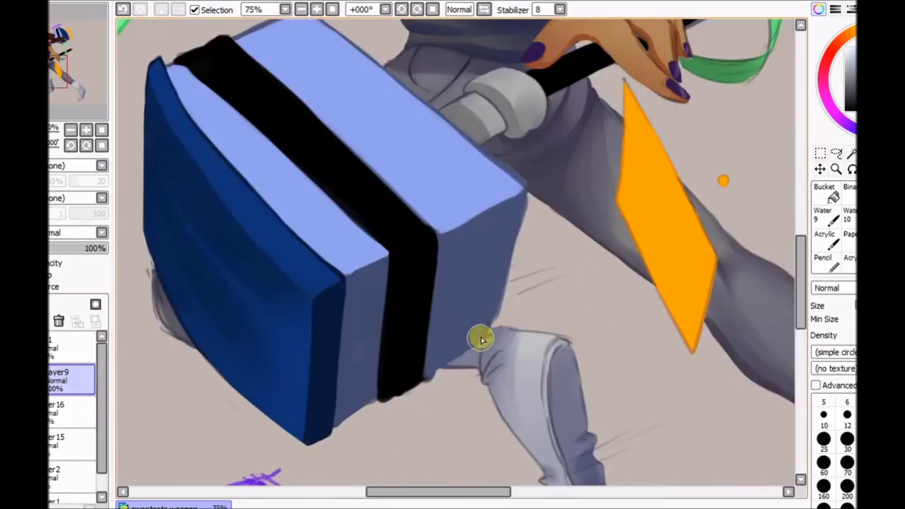
scroll(469, 104, "up", 2)
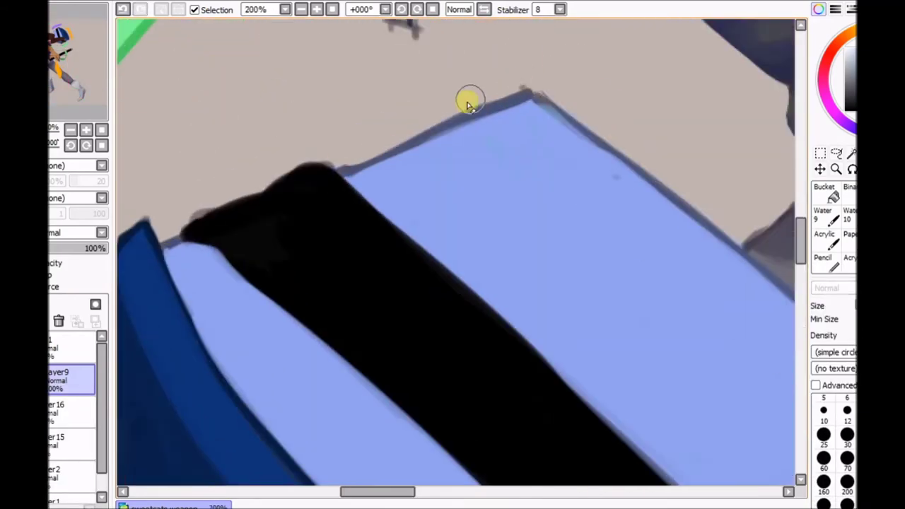
scroll(167, 215, "down", 2)
scroll(414, 218, "up", 2)
- Repaint the grey knee showing behind the dark blue hammer face and smooth its outline
mouse_move(414, 218)
left_mouse_down()
mouse_move(394, 196)
mouse_move(444, 248)
mouse_move(374, 76)
left_mouse_up()
key("b")
left_click_drag(413, 166, 436, 234)
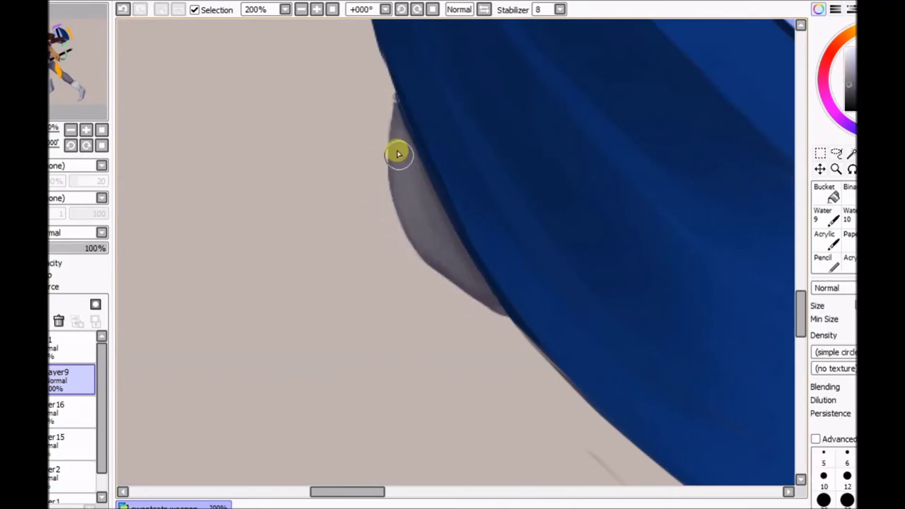
scroll(489, 204, "down", 5)
- Clean up the outline of the boot beneath the hammer head where they meet, and redraw the boot's top edge
scroll(505, 317, "up", 4)
key("h")
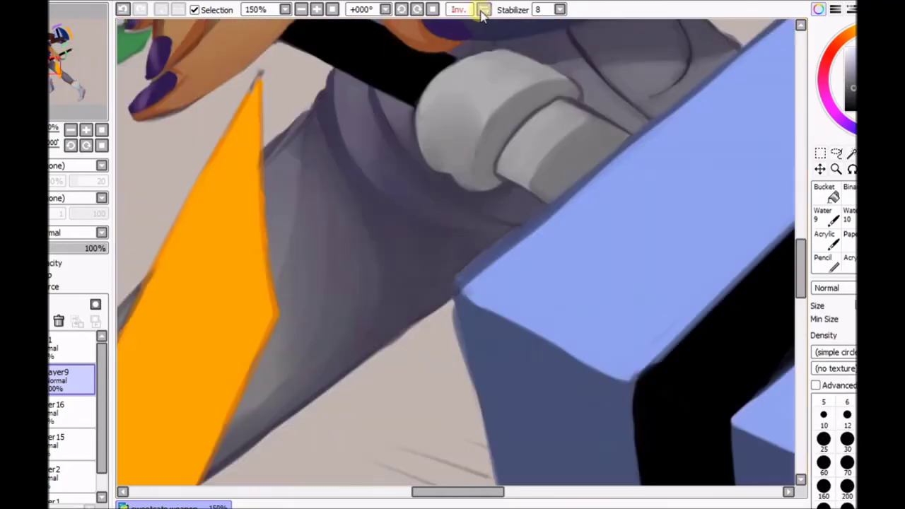
key("h")
scroll(456, 251, "down", 3)
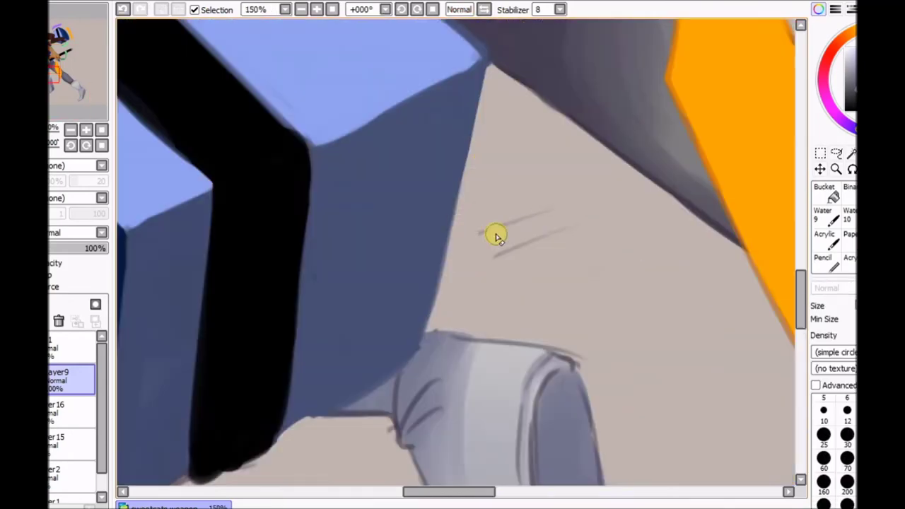
scroll(466, 226, "up", 2)
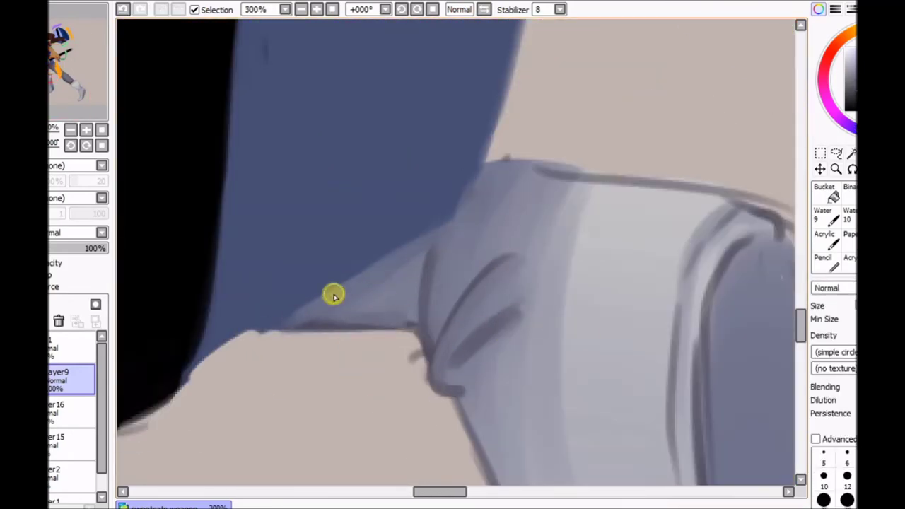
key("n")
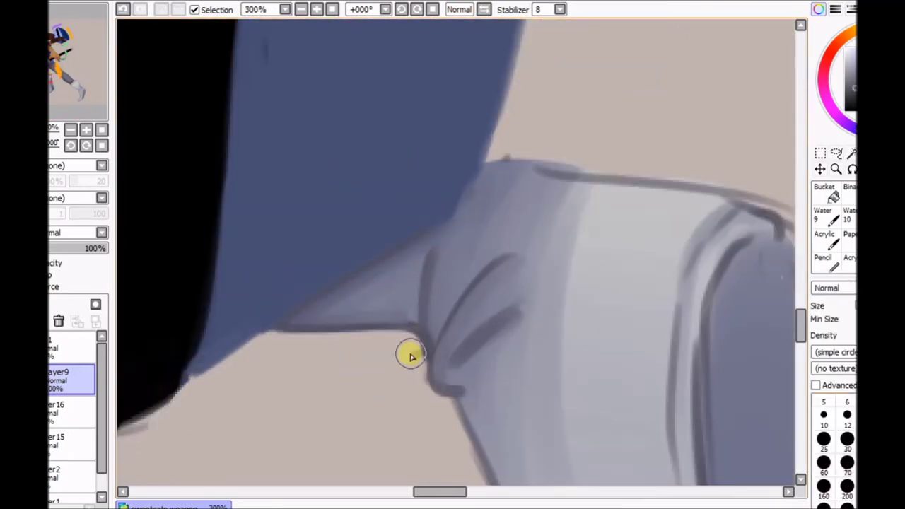
left_click_drag(495, 164, 715, 207)
key("h")
scroll(464, 236, "up", 1)
key("h")
scroll(426, 170, "down", 2)
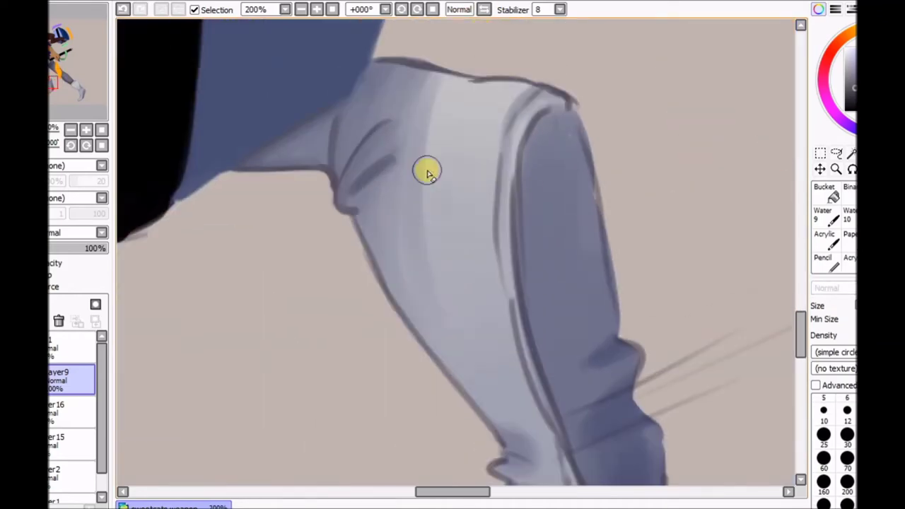
- Blend the light shading on that boot's shaft and smooth the outline of its dark side
key("b")
key("n")
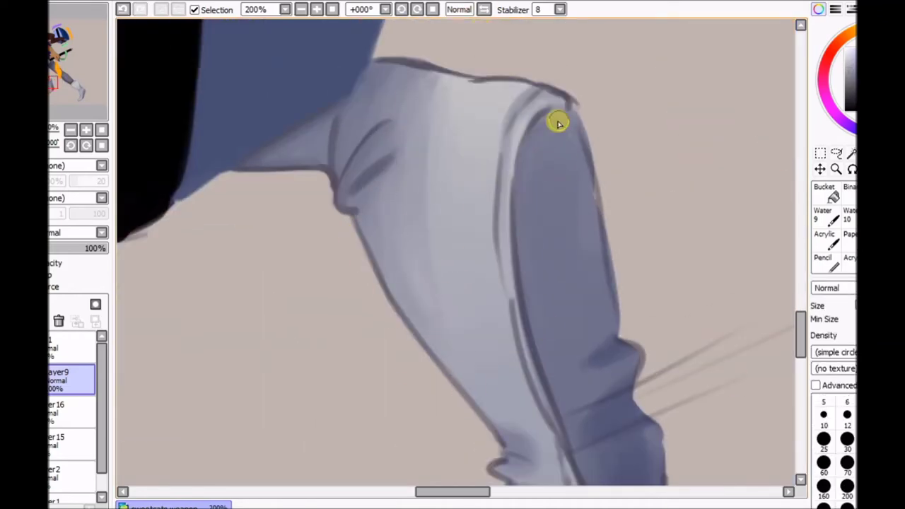
key("h")
left_click_drag(304, 355, 322, 361)
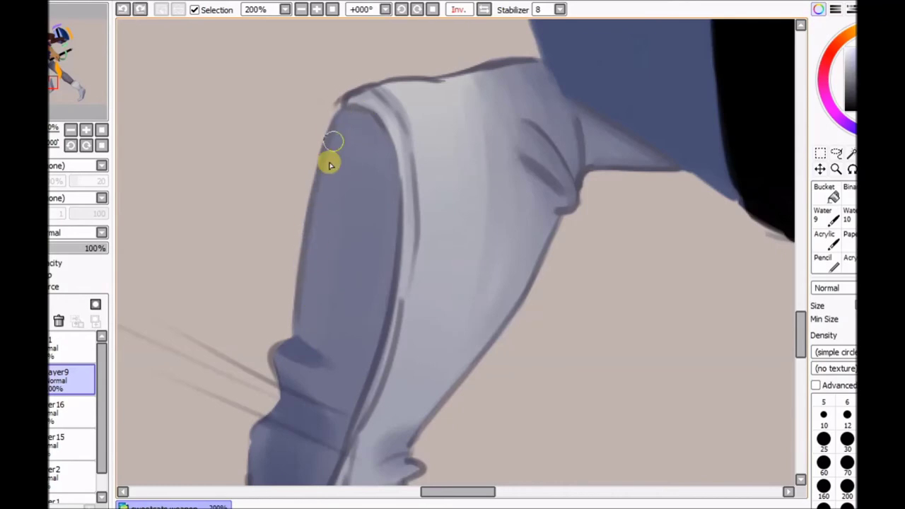
scroll(344, 80, "down", 5)
key("h")
- Repaint the small fold at the front of that boot's ankle and clean up its outline
scroll(430, 228, "up", 7)
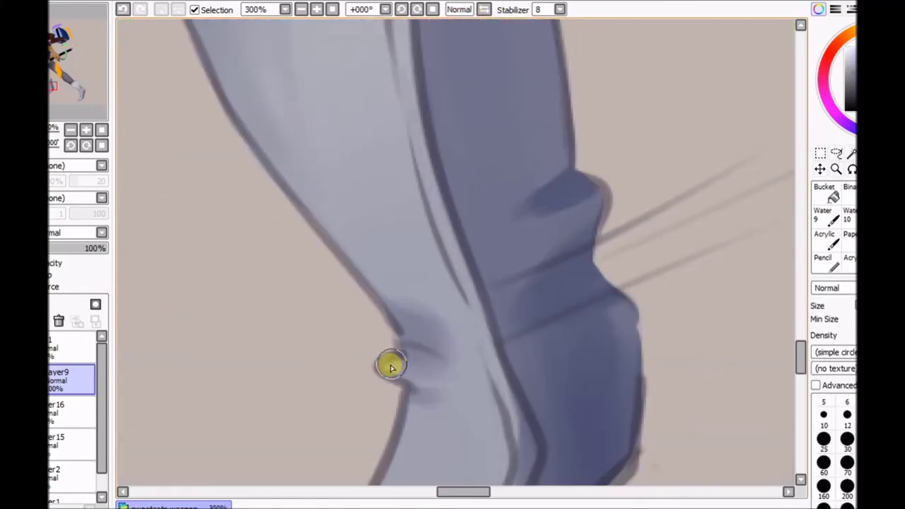
left_click_drag(391, 365, 432, 354)
key("b")
scroll(429, 337, "down", 6)
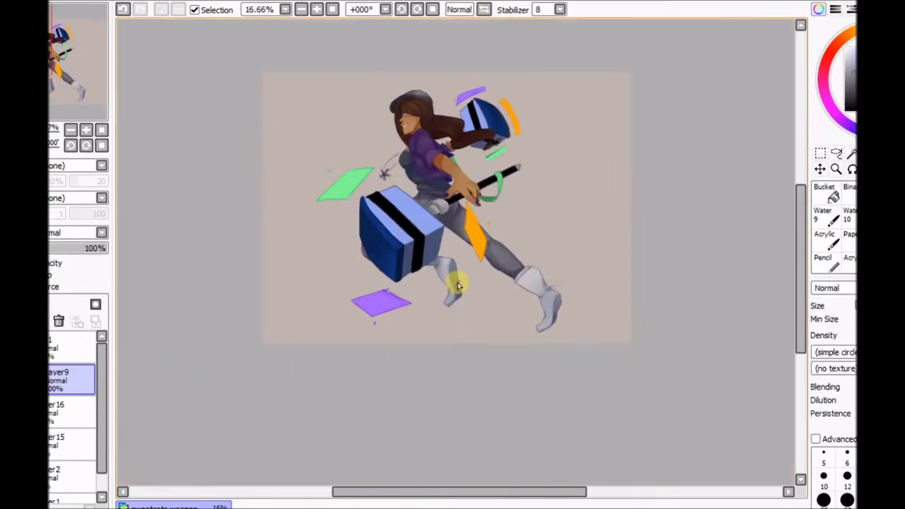
- Clean up the outlines of that boot's toe, sole and heel, painting over the rough sketch edges
scroll(345, 327, "up", 5)
key("n")
key("b")
scroll(323, 313, "up", 3)
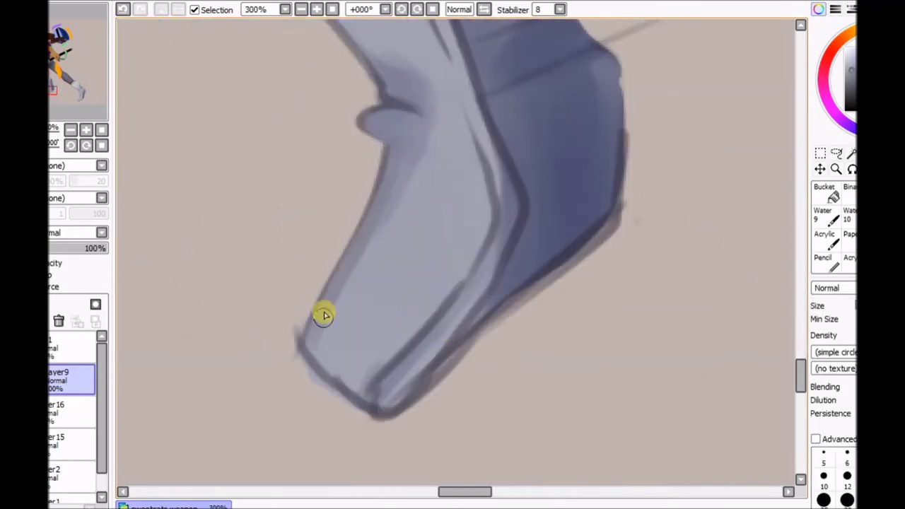
key("n")
mouse_move(445, 337)
left_mouse_down()
mouse_move(494, 262)
mouse_move(543, 224)
left_mouse_up()
scroll(494, 170, "down", 3)
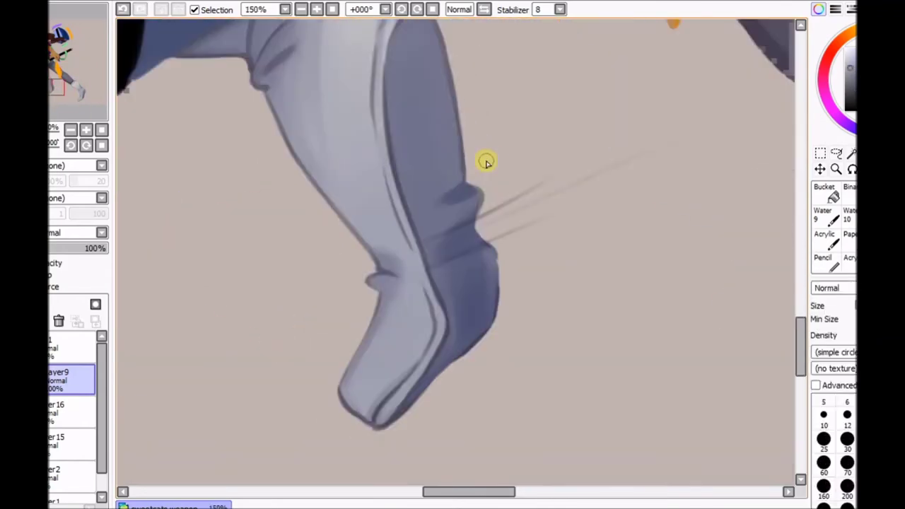
scroll(486, 160, "up", 3)
scroll(628, 195, "down", 3)
scroll(627, 195, "down", 2)
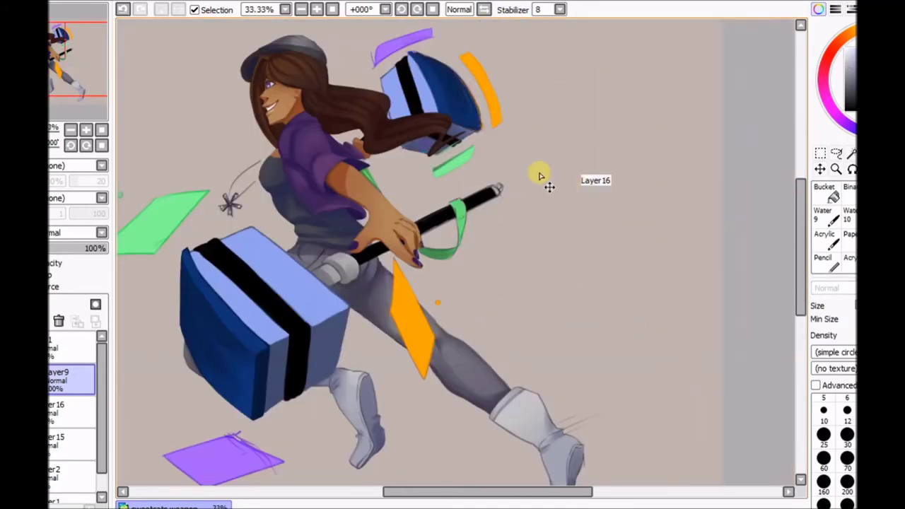
- Draw dark rectangular glasses frames around the woman's eye on a new layer, including the temple running under the hair
scroll(542, 178, "up", 6)
mouse_move(460, 189)
left_mouse_down()
mouse_move(655, 309)
mouse_move(585, 152)
left_mouse_up()
key("ctrl+z")
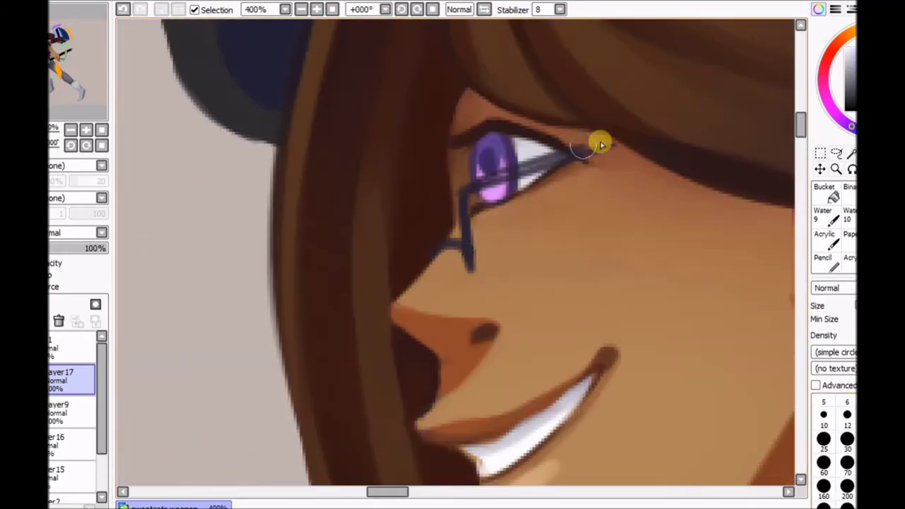
key("h")
mouse_move(434, 259)
left_mouse_down()
mouse_move(270, 276)
mouse_move(311, 146)
left_mouse_up()
key("h")
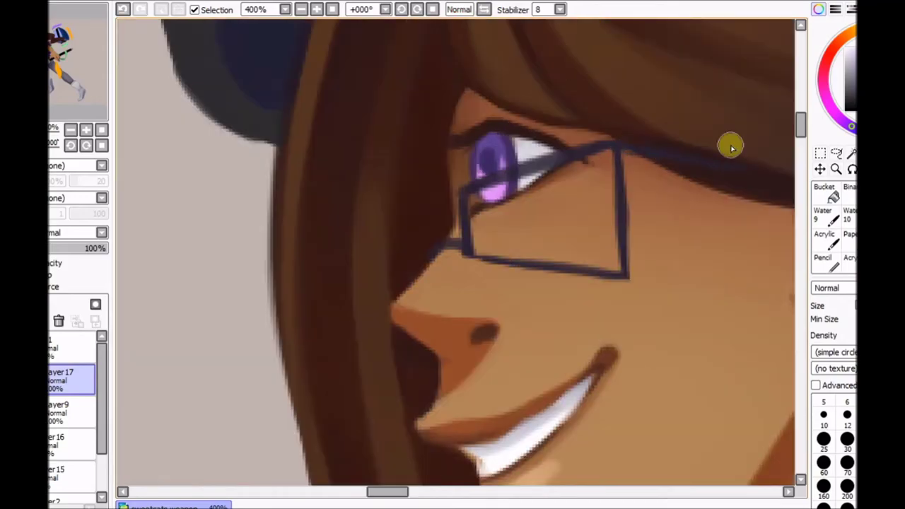
- Transform the glasses frame to fit the eye and nose bridge, and clean up its corner near the nose
scroll(525, 346, "down", 1)
key("ctrl+t")
left_click(835, 390)
scroll(403, 208, "up", 1)
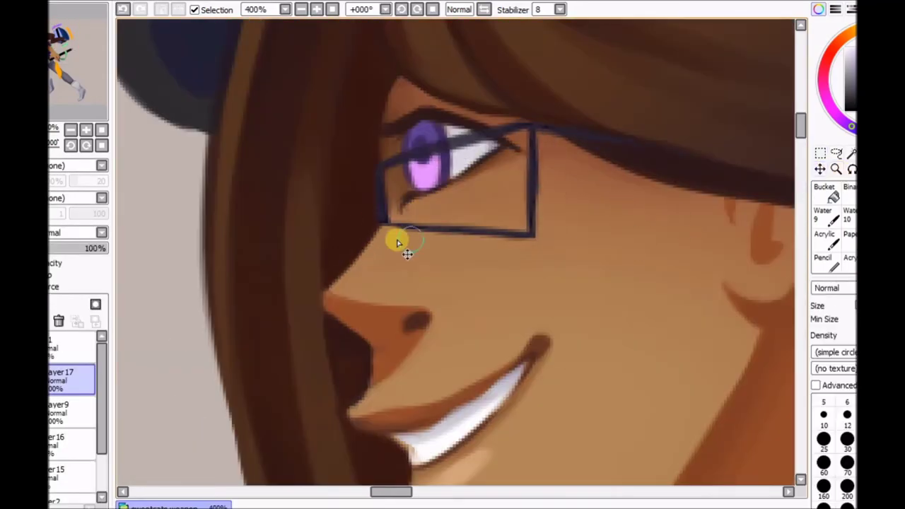
scroll(553, 136, "down", 5)
scroll(440, 121, "up", 6)
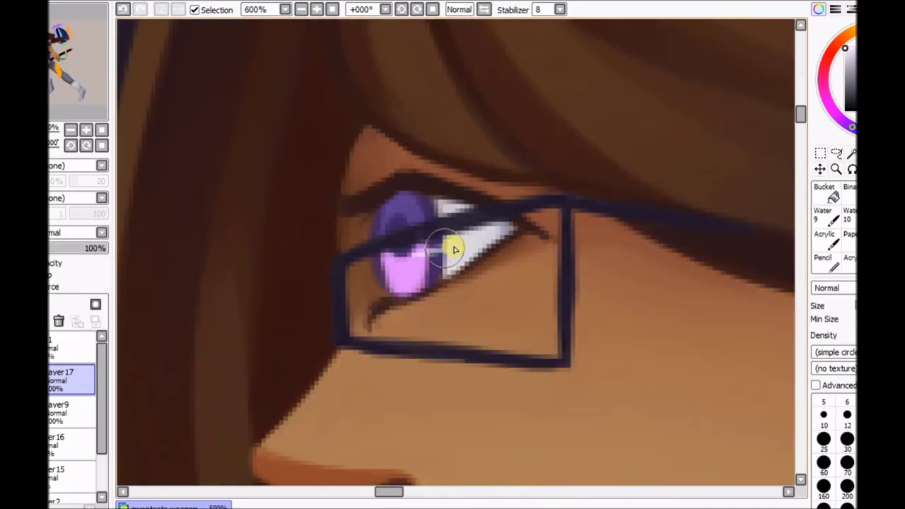
- Paint a translucent lens inside the glasses on a new layer at 17% opacity and merge it with the frame layer
scroll(448, 239, "down", 1)
key("ctrl+shift+n")
left_click_drag(420, 203, 534, 180)
left_click(534, 180)
scroll(264, 224, "down", 5)
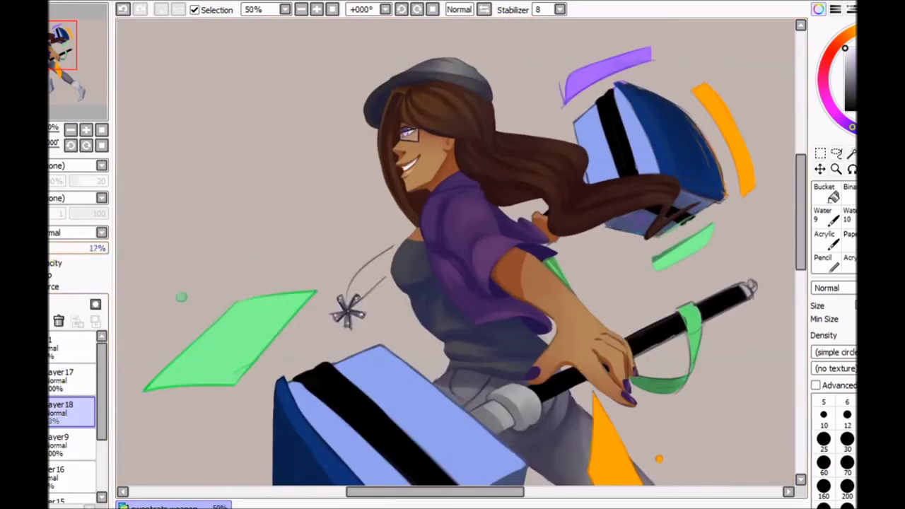
key("ctrl+z")
scroll(406, 274, "up", 6)
left_click(69, 411)
scroll(408, 249, "down", 5)
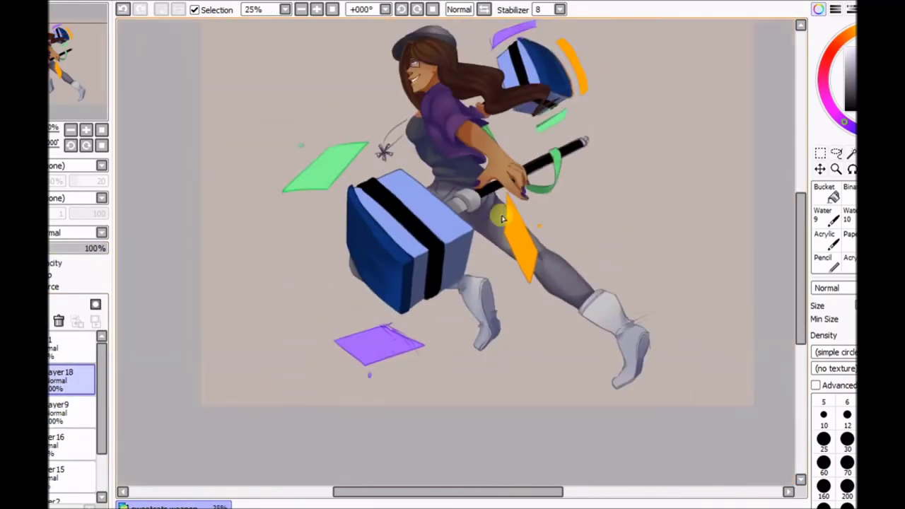
- Select the front hammer head with a freehand outline and paste a copy of it onto a new layer
scroll(539, 228, "up", 4)
scroll(476, 344, "up", 1)
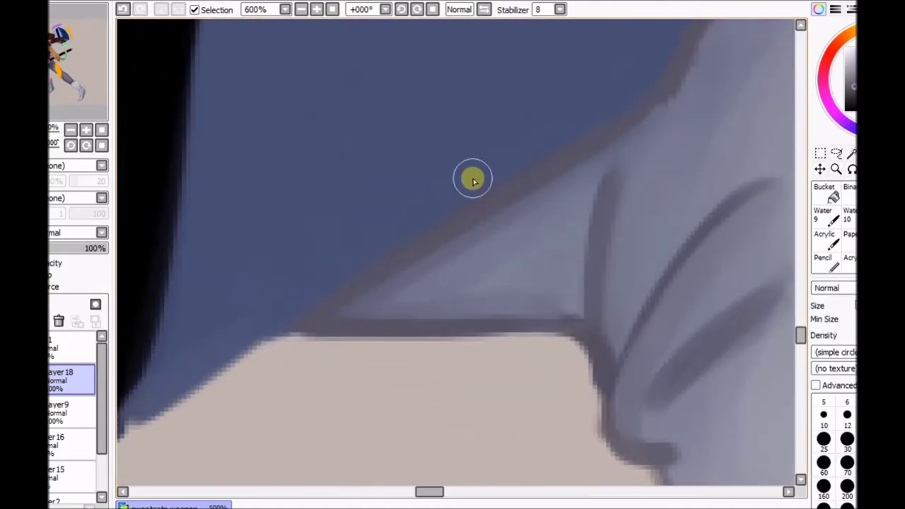
scroll(433, 228, "down", 6)
scroll(533, 104, "up", 5)
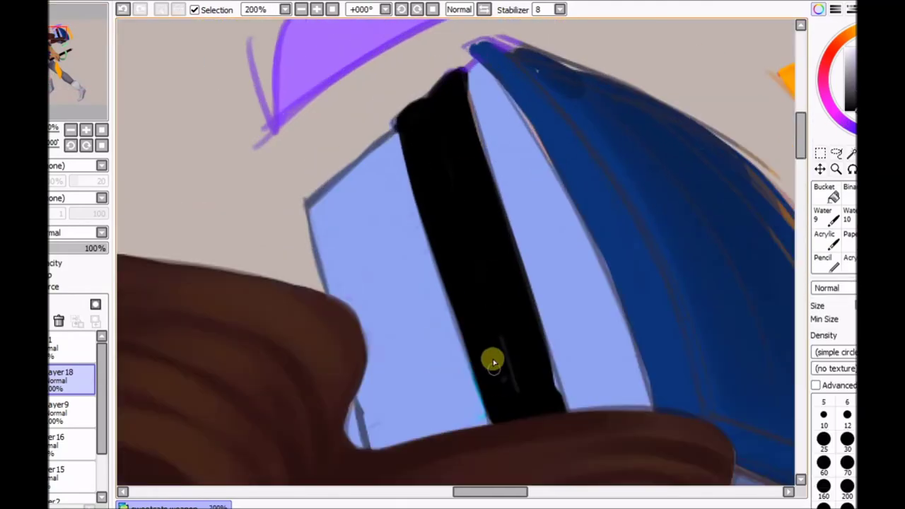
scroll(495, 380, "down", 2)
key("l")
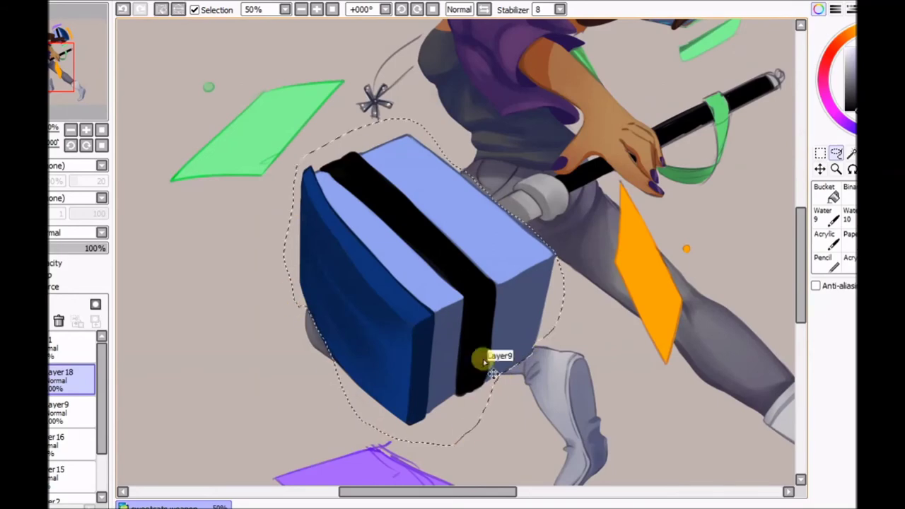
scroll(558, 332, "down", 1)
key("ctrl+c")
key("ctrl+v")
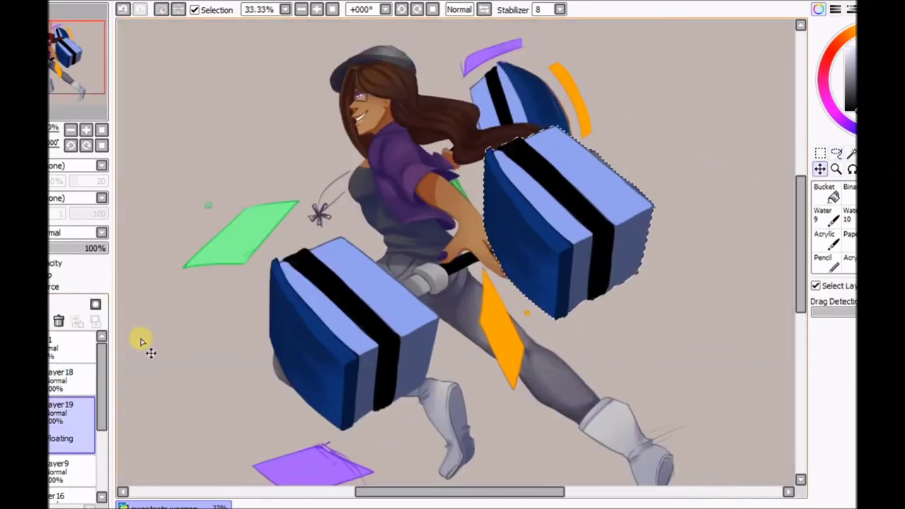
- Flip the copied hammer head, then rotate and scale it down to fit over the rear hammer head
key("ctrl+t")
left_click_drag(394, 318, 615, 184)
left_click(841, 455)
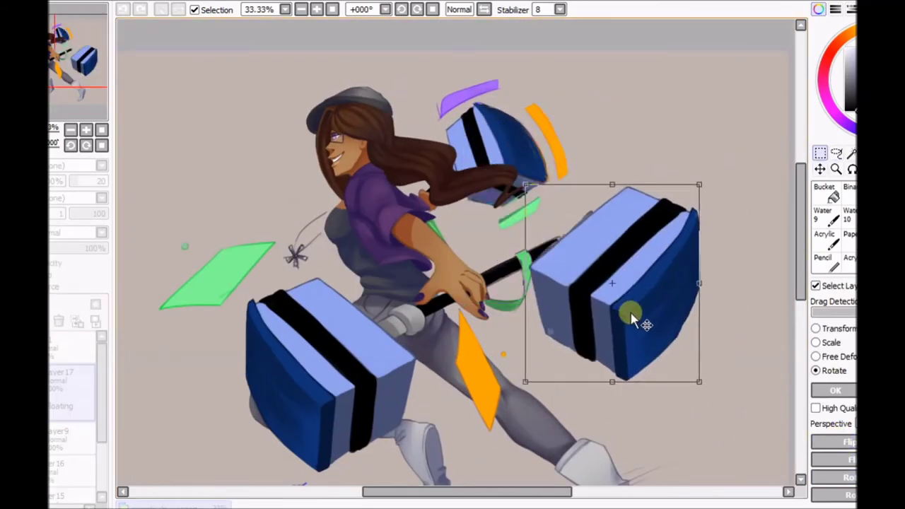
left_click_drag(629, 313, 622, 212)
left_click(838, 474)
left_click(815, 342)
left_click_drag(527, 295, 526, 232)
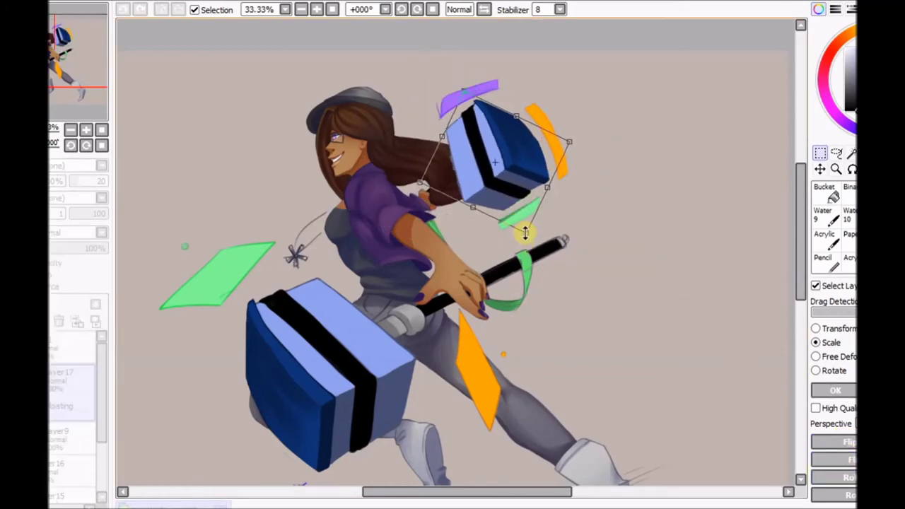
scroll(563, 325, "up", 2)
left_click(815, 370)
key("Return")
- Lower the pasted hammer head's opacity to 67% and erase it where it covers the flowing hair
scroll(590, 197, "down", 1)
scroll(591, 197, "up", 2)
key("h")
key("h")
key("h")
scroll(574, 342, "up", 2)
left_click_drag(484, 321, 361, 224)
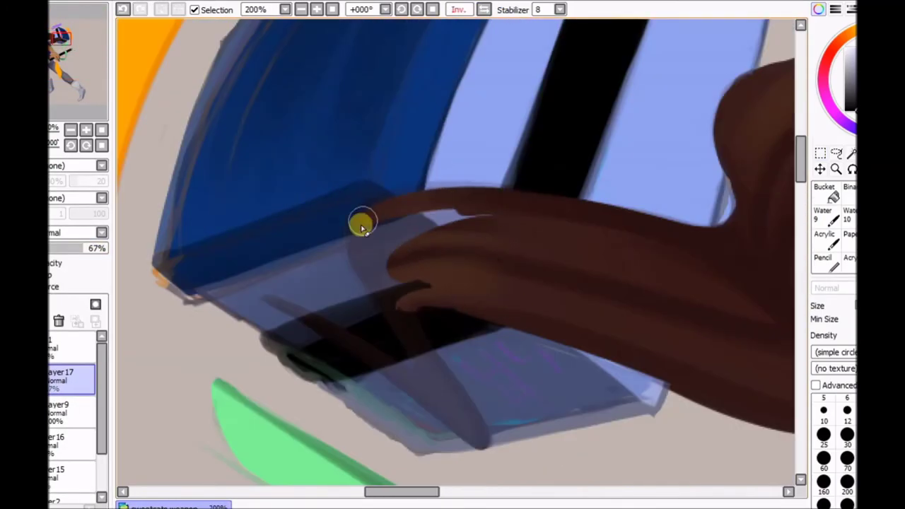
left_click_drag(410, 338, 424, 212)
- Set the pasted hammer head to 51% opacity, erase it over the pointed hair tips and merge it into the painting
key("h")
left_click(69, 253)
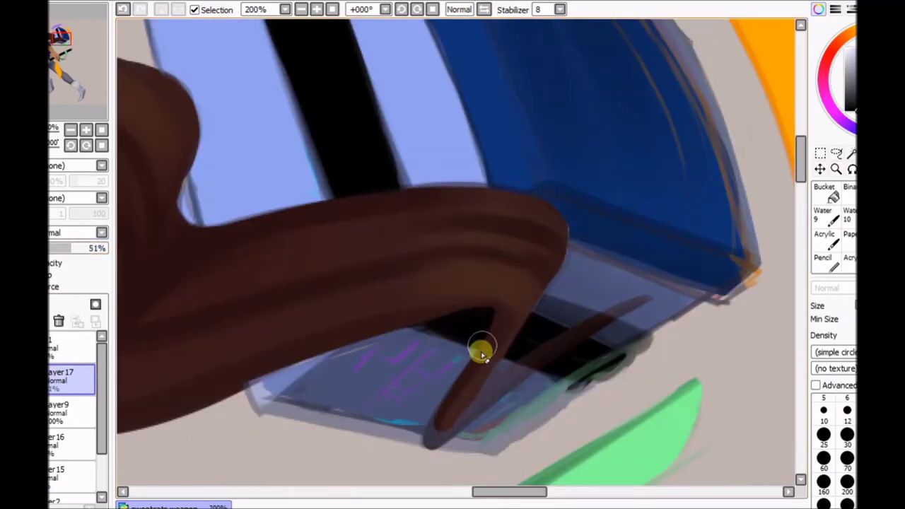
left_click_drag(433, 436, 538, 364)
left_click_drag(598, 323, 532, 323)
scroll(457, 208, "up", 2)
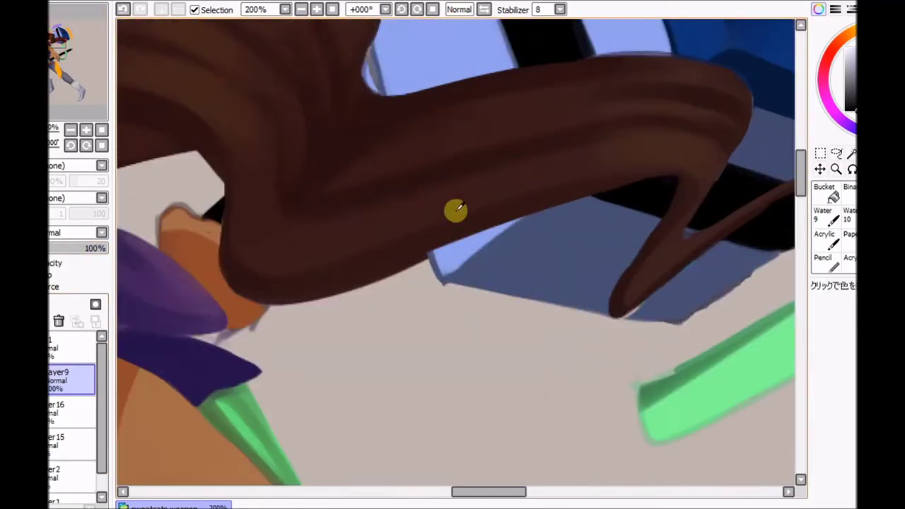
- Clean up the outline of the hand behind the hair and the hair's edges over the rear hammer head
scroll(410, 204, "down", 4)
scroll(452, 289, "up", 4)
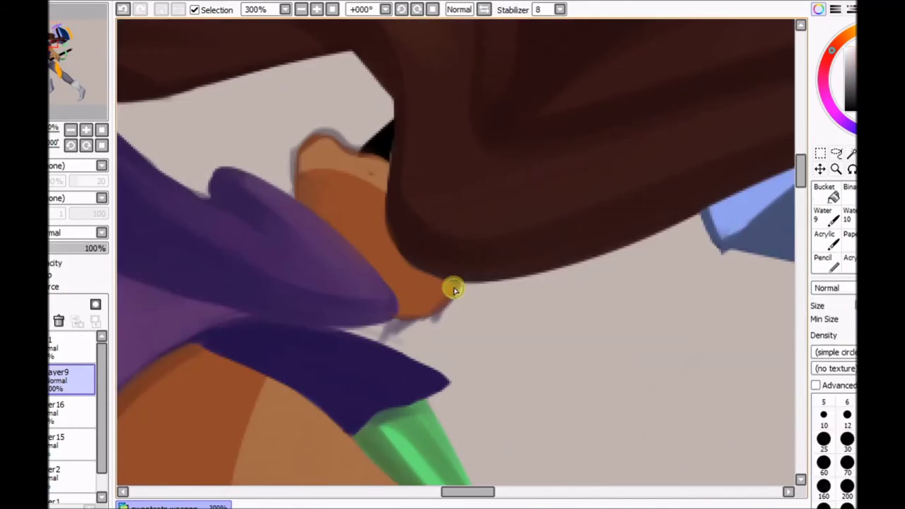
scroll(533, 173, "up", 7)
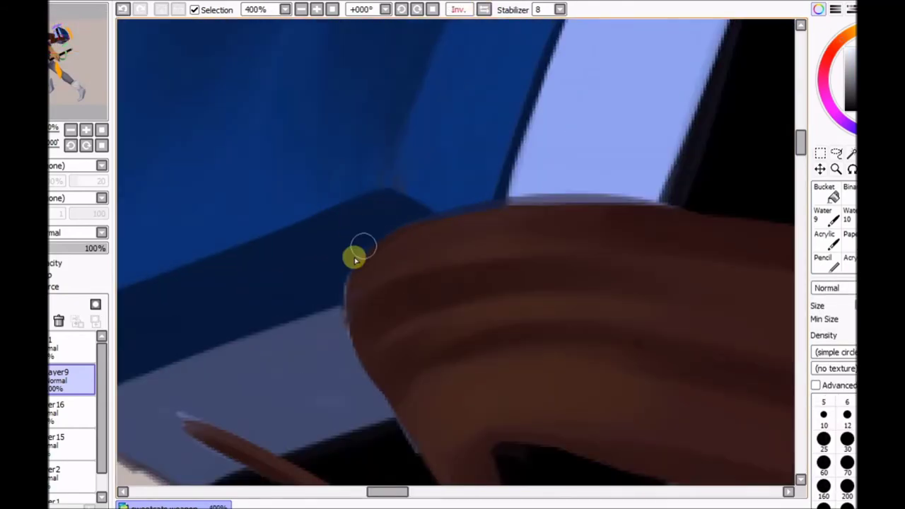
key("h")
scroll(543, 230, "down", 2)
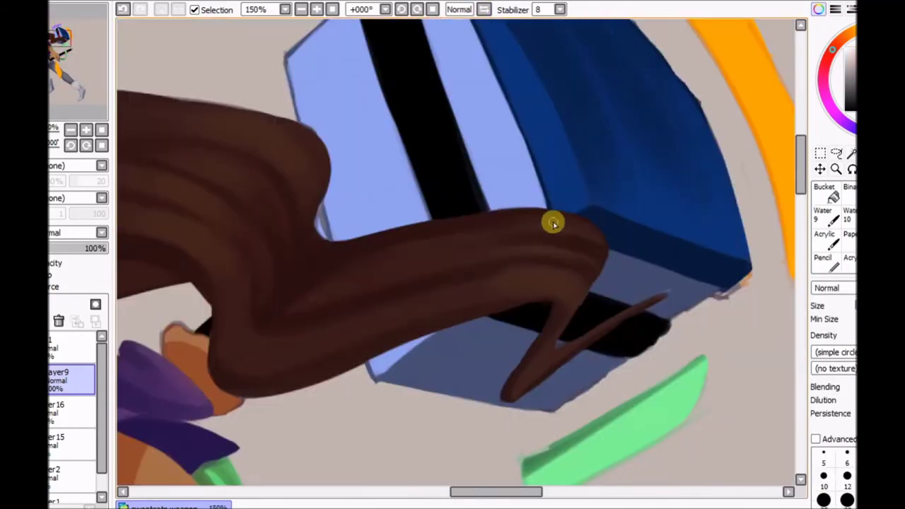
scroll(519, 238, "up", 2)
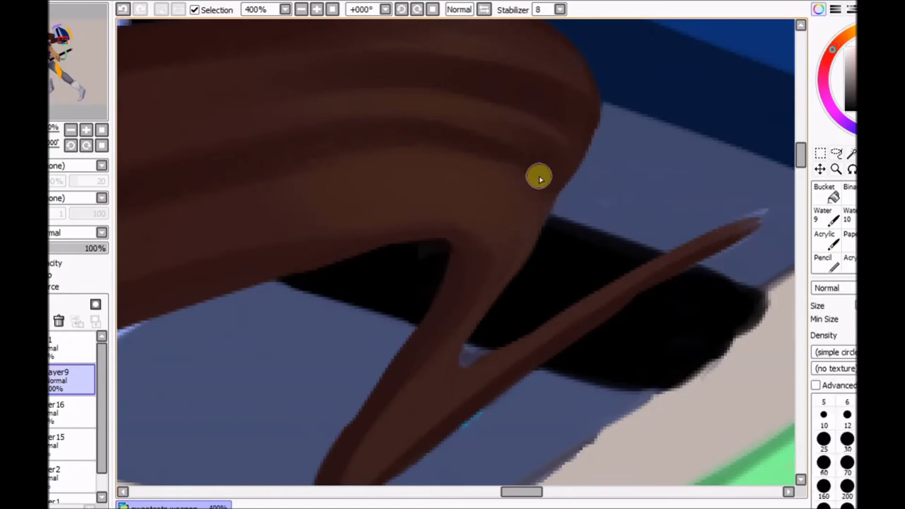
scroll(552, 191, "down", 5)
- Select the large green panel beside the front hammer head and free-deform it into a narrower, smaller diamond
key("ctrl+t")
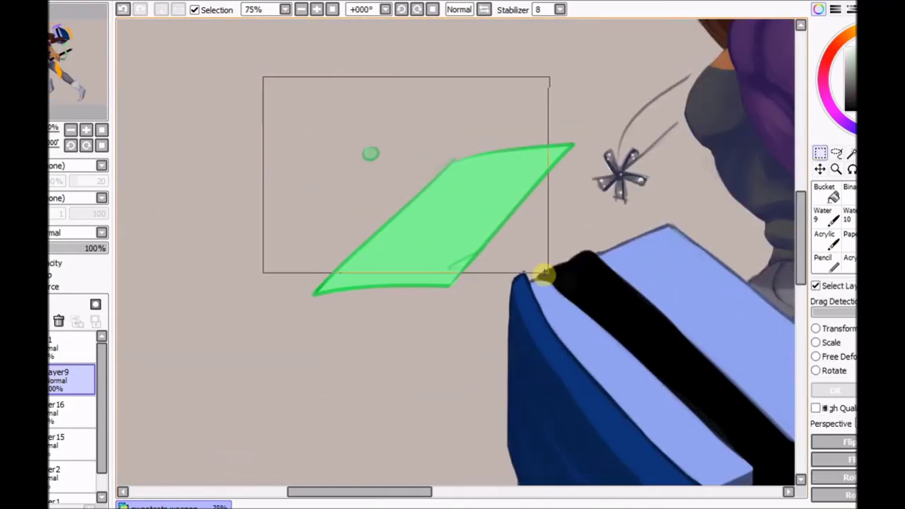
scroll(488, 240, "down", 3)
left_click_drag(353, 142, 367, 157)
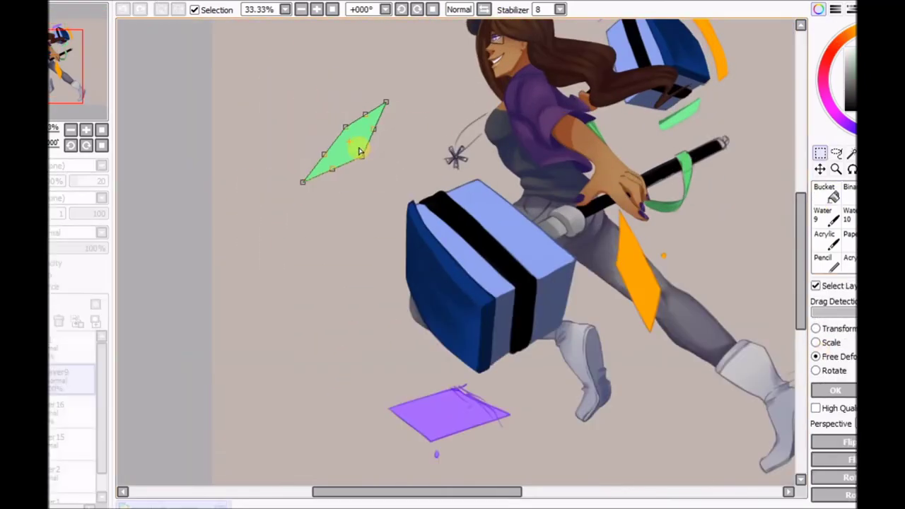
key("Return")
- Remove the orange panel over the extended leg and shade the grey thigh and calf in a mirrored view
key("h")
scroll(353, 240, "up", 4)
mouse_move(414, 196)
left_mouse_down()
mouse_move(414, 217)
mouse_move(338, 397)
mouse_move(299, 444)
left_mouse_up()
scroll(369, 267, "down", 3)
left_click_drag(316, 311, 379, 256)
mouse_move(337, 300)
left_mouse_down()
mouse_move(448, 174)
mouse_move(303, 196)
left_mouse_up()
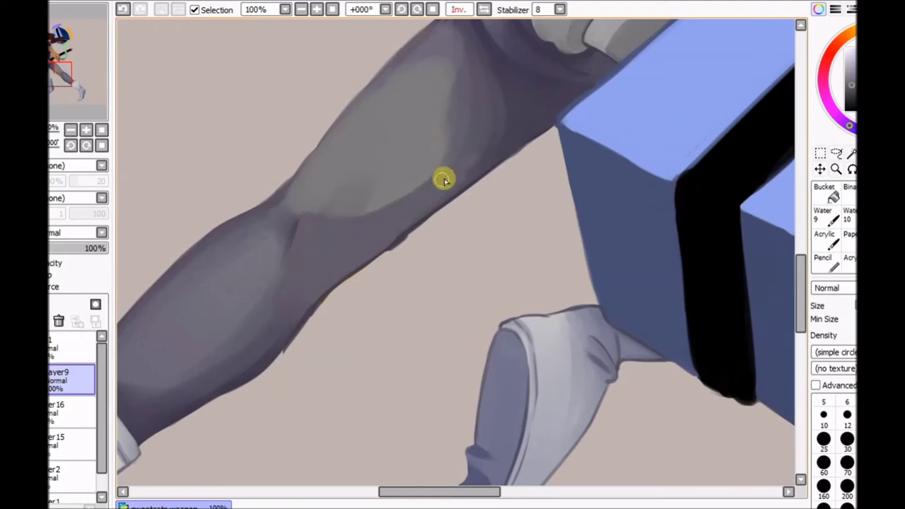
scroll(333, 214, "down", 3)
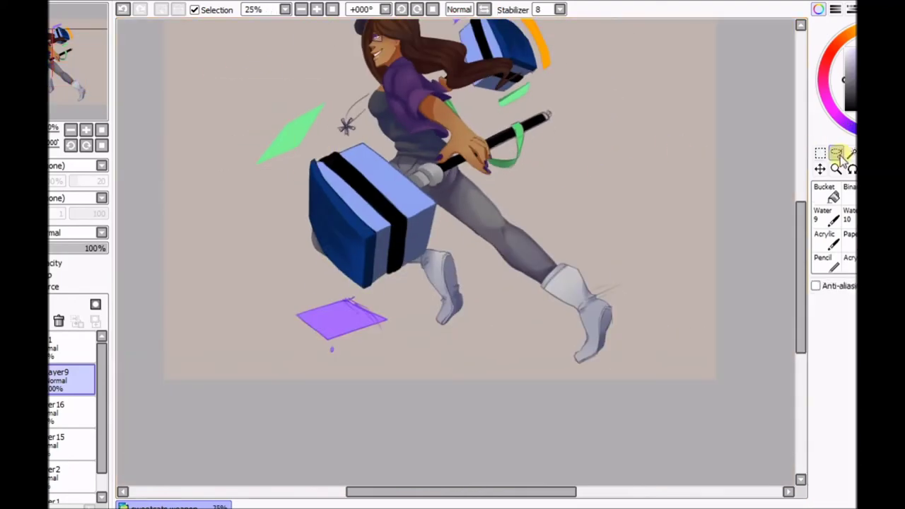
- Replace the rough purple shape below the front hammer head with a clean slanted panel and add an orange diamond across the extended thigh
left_click(313, 323)
left_click_drag(313, 323, 746, 323)
left_click_drag(800, 261, 801, 198)
scroll(550, 81, "up", 1)
left_click_drag(444, 222, 515, 292)
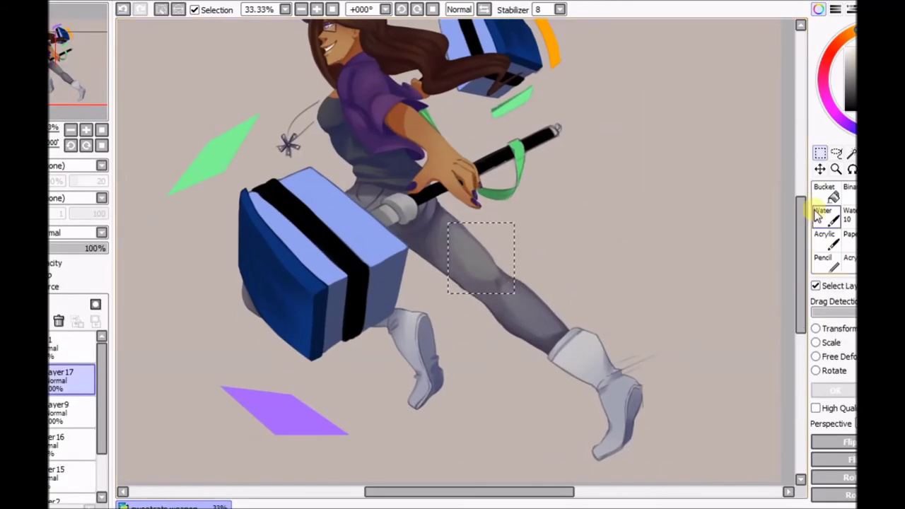
left_click_drag(515, 222, 509, 218)
left_click_drag(719, 273, 576, 302)
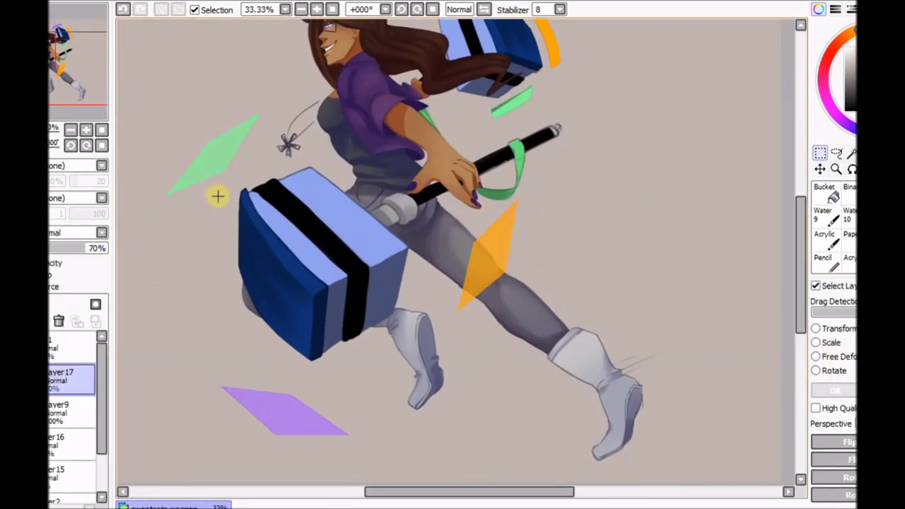
- Remove the orange arc and the small green panel beside the rear hammer head
scroll(216, 196, "up", 2)
left_click_drag(417, 128, 519, 60)
key("ctrl+d")
scroll(636, 111, "up", 2)
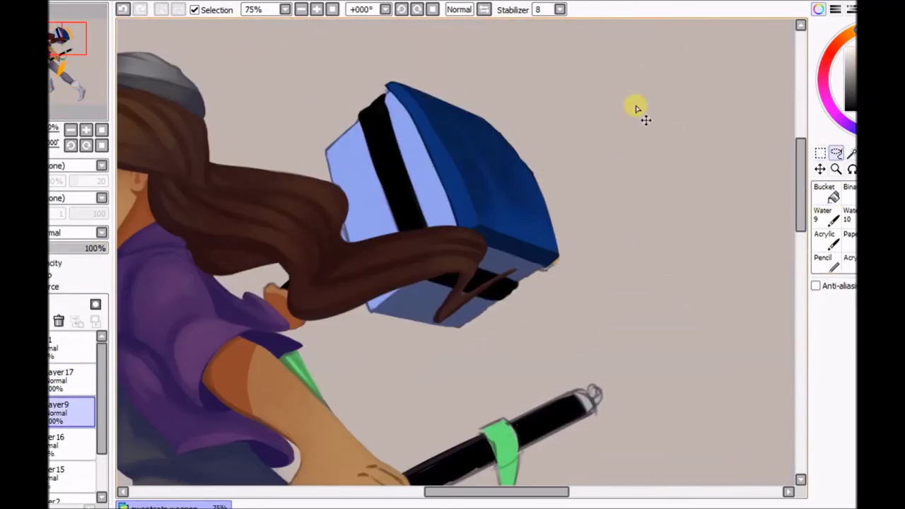
- Clean up the rear hammer head's outer edges and smooth the pointed hair strand crossing its underside
scroll(451, 113, "up", 2)
scroll(440, 216, "up", 1)
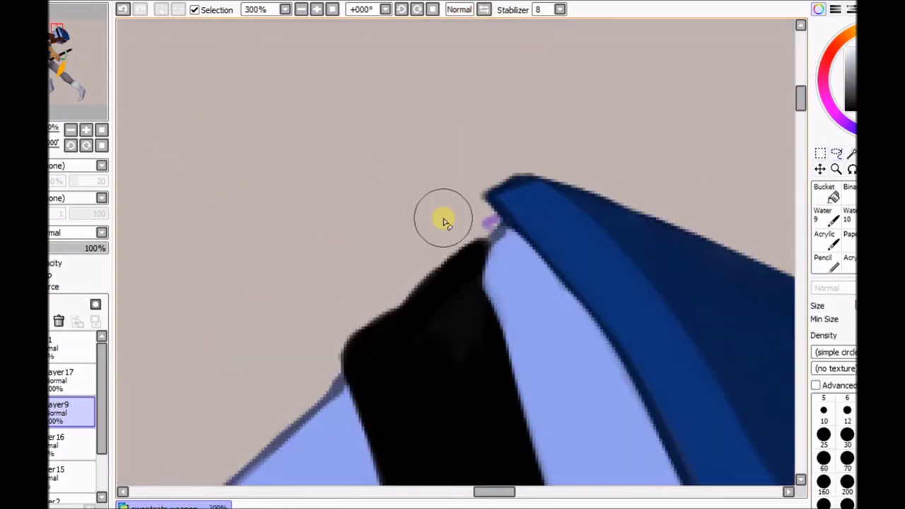
scroll(313, 313, "down", 3)
scroll(513, 238, "up", 3)
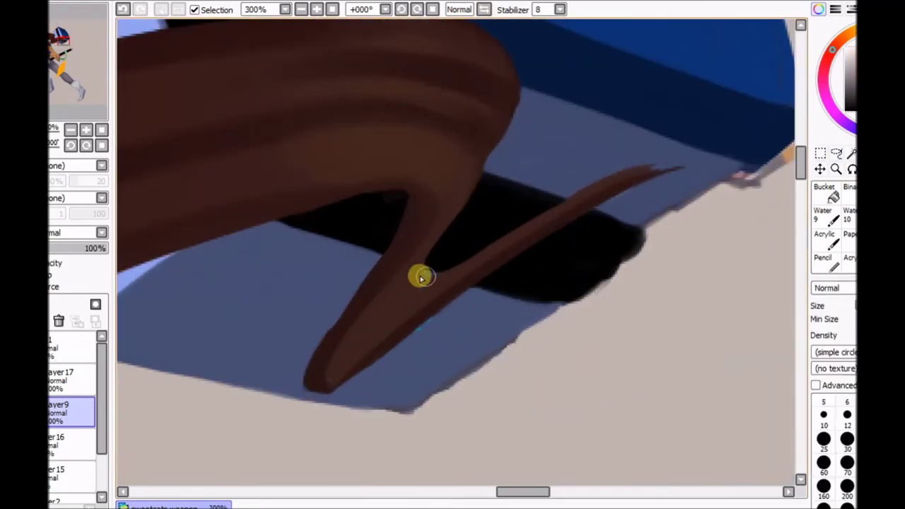
left_click_drag(325, 349, 565, 205)
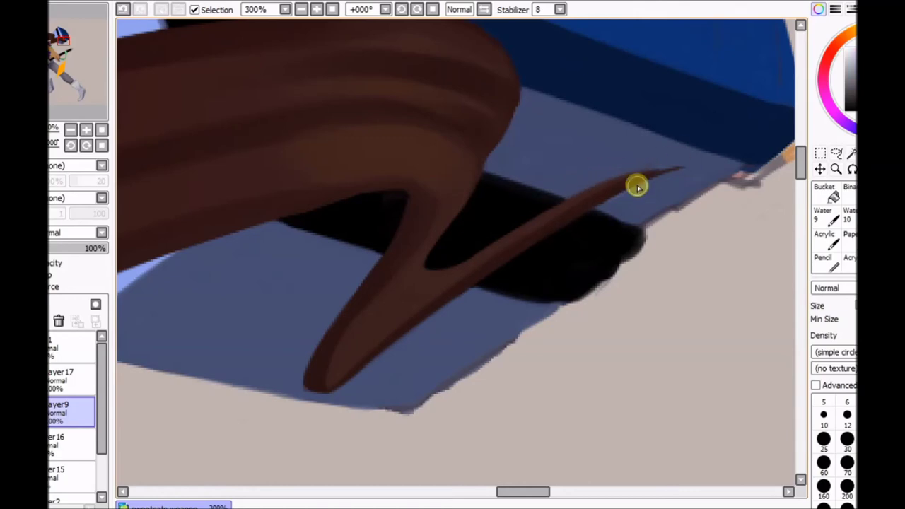
left_click_drag(554, 318, 718, 177)
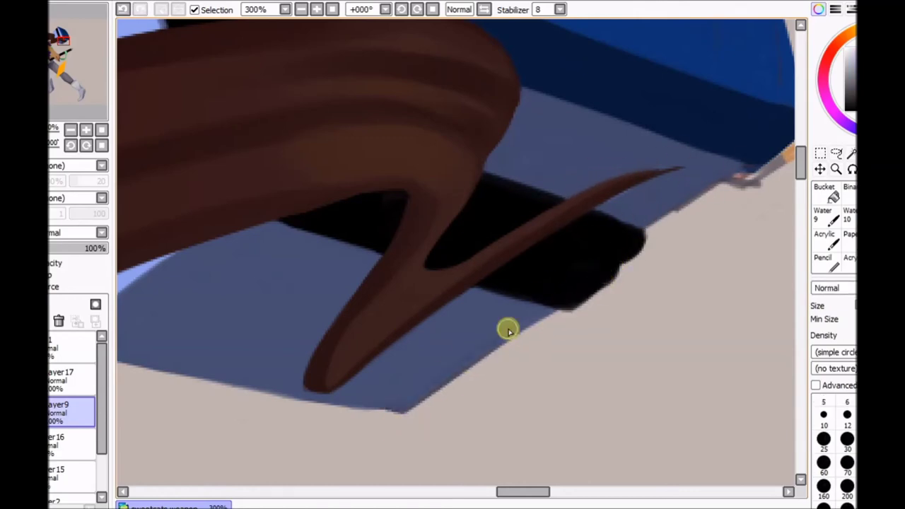
scroll(508, 330, "up", 1)
key("h")
scroll(452, 239, "down", 1)
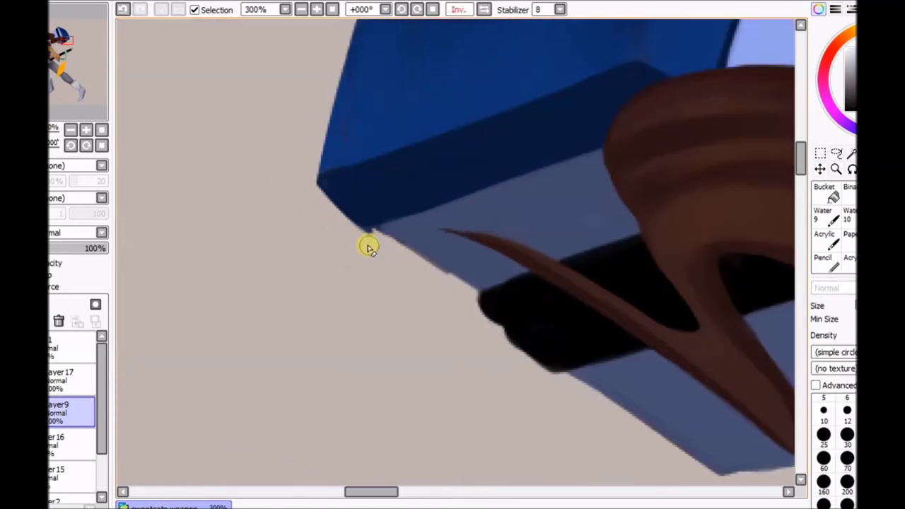
- Smooth the rear hammer head's lower corner and the edges where the hair overlaps its light blue face, checking in a mirrored view
scroll(438, 131, "down", 5)
scroll(487, 139, "up", 4)
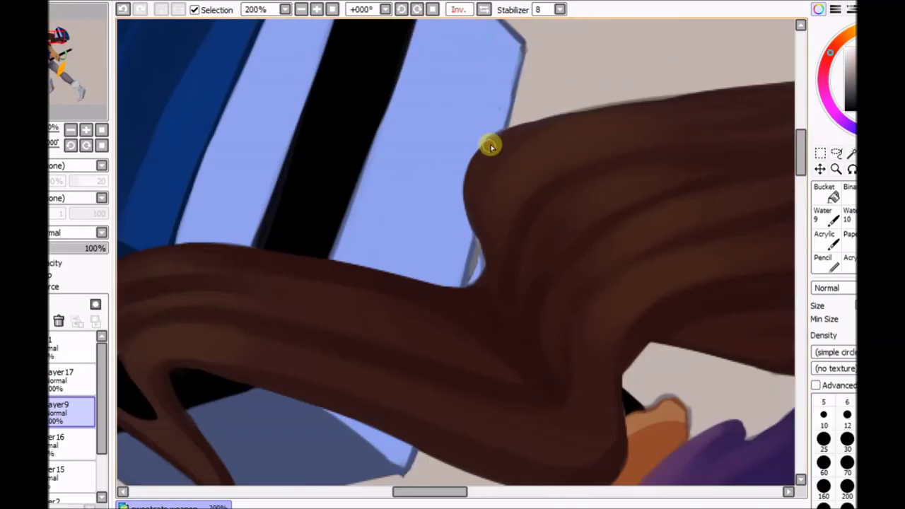
scroll(615, 382, "down", 3)
scroll(478, 200, "up", 4)
scroll(461, 226, "down", 3)
key("h")
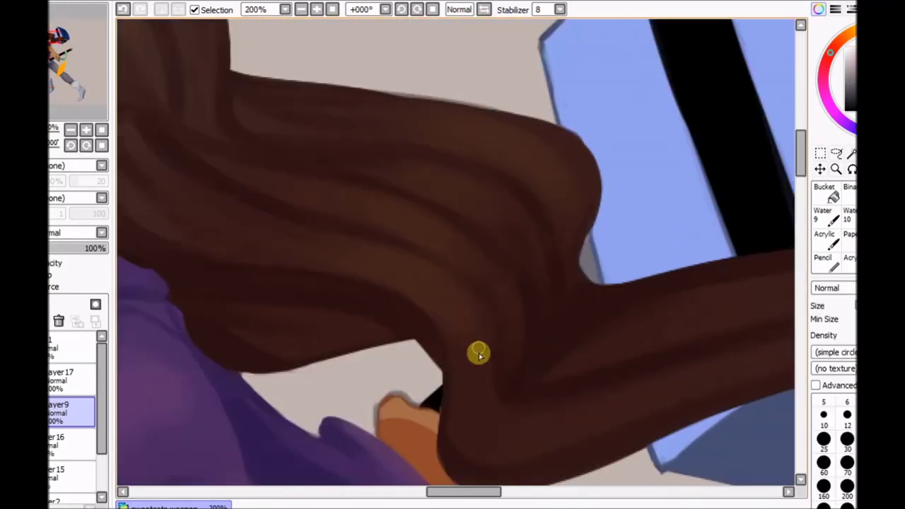
- Place a purple panel above the hair, a green one beside the rear hammer head and an orange one behind the elbow
scroll(542, 246, "down", 2)
left_click_drag(253, 273, 389, 409)
key("ctrl+t")
left_click_drag(389, 269, 574, 117)
left_click_drag(588, 71, 615, 245)
key("Return")
left_click(71, 417)
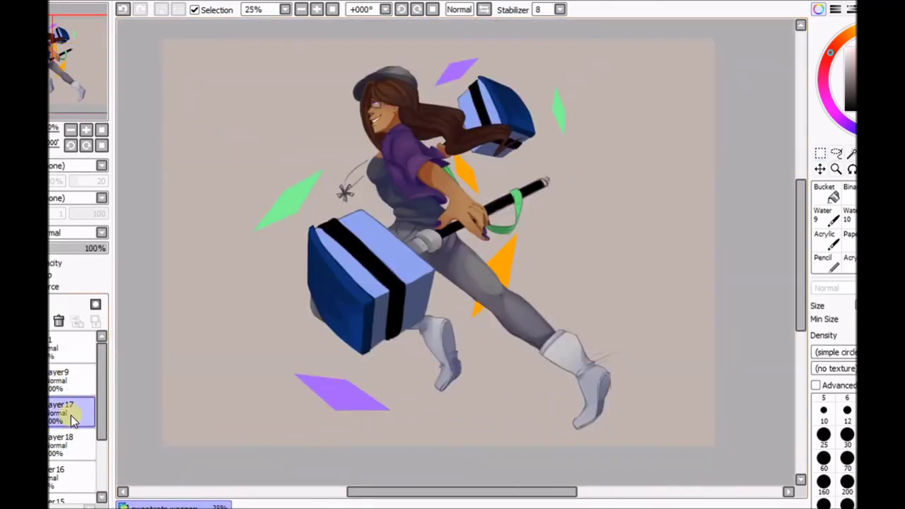
- Copy the orange panel at the extended thigh onto its own layer in front of the figure
left_click_drag(466, 221, 551, 335)
key("ctrl+c")
key("ctrl+v")
key("ctrl+t")
scroll(420, 234, "up", 4)
- Cut the part of the orange panel overlapping the leg onto a separate layer and make it translucent
left_click(836, 152)
left_click_drag(477, 341, 379, 266)
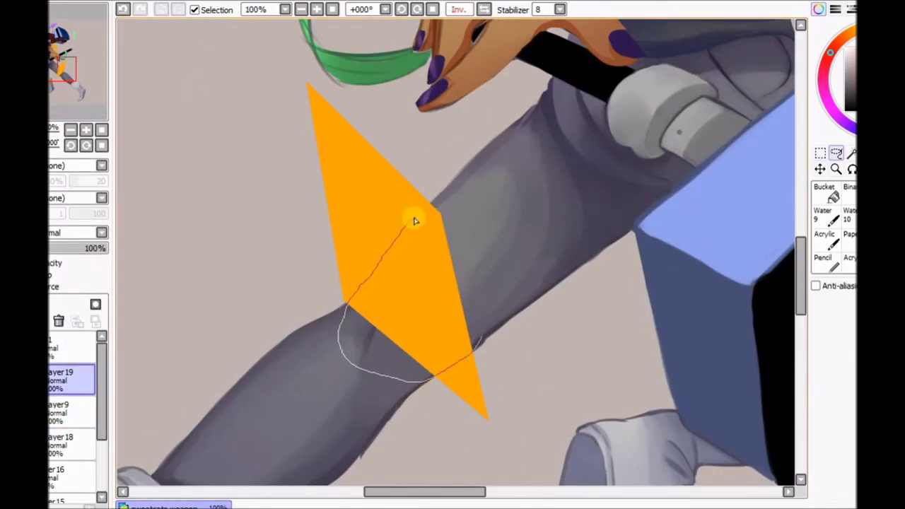
key("ctrl+x")
key("ctrl+v")
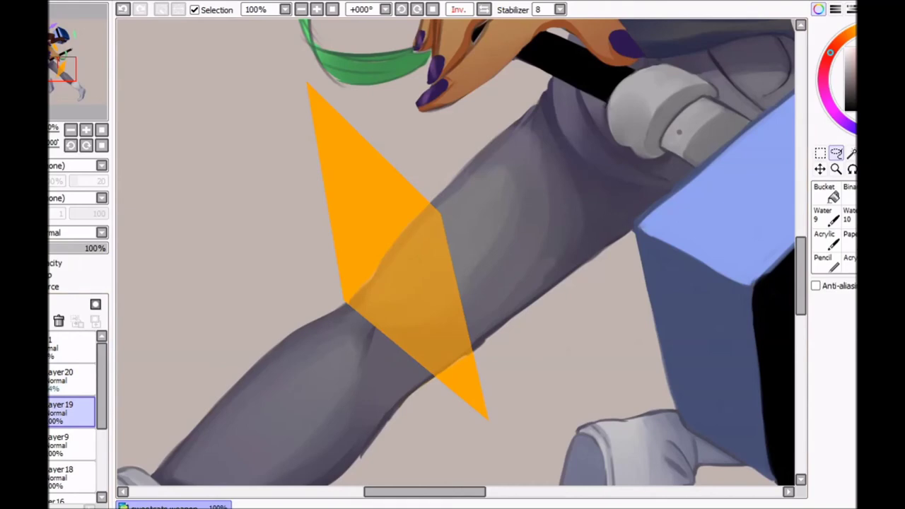
- Clean up the thigh, knee and calf edges around the orange panel
key("b")
scroll(373, 283, "up", 1)
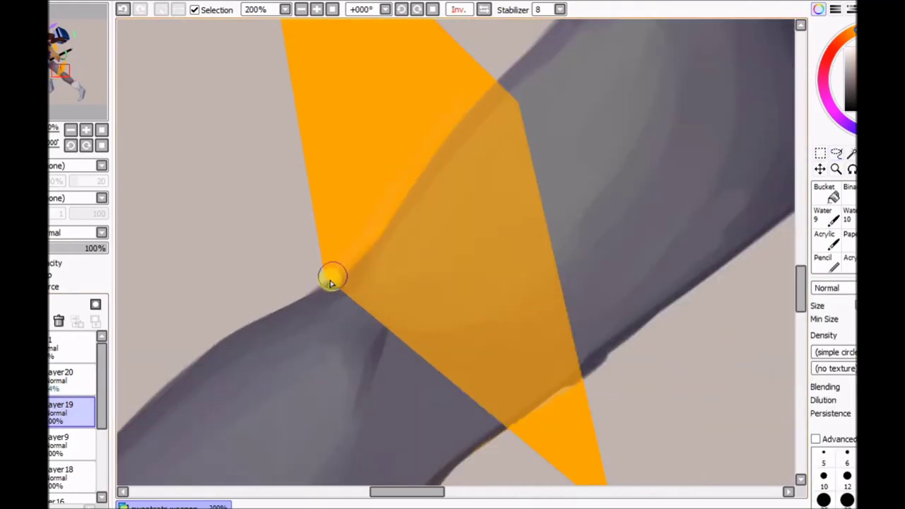
scroll(349, 260, "down", 3)
left_click(452, 198, "ctrl")
scroll(539, 125, "up", 3)
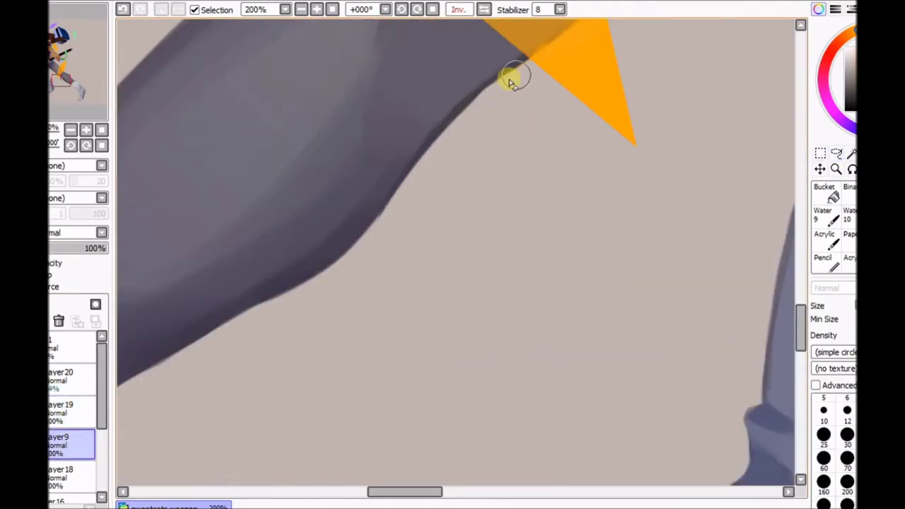
scroll(363, 257, "down", 3)
- Repaint the extended boot's toe, sole and instep edges with cleaner lines and shading, checking in a mirrored view
scroll(627, 105, "up", 3)
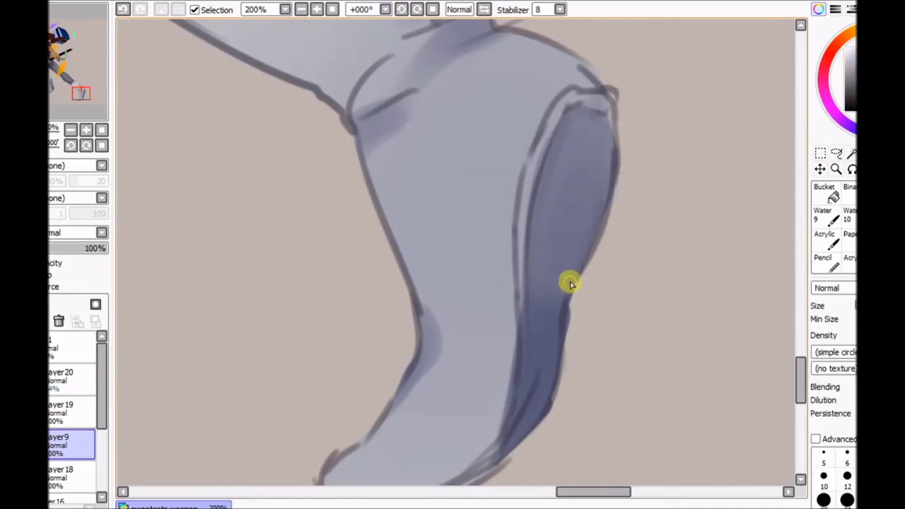
scroll(501, 190, "down", 3)
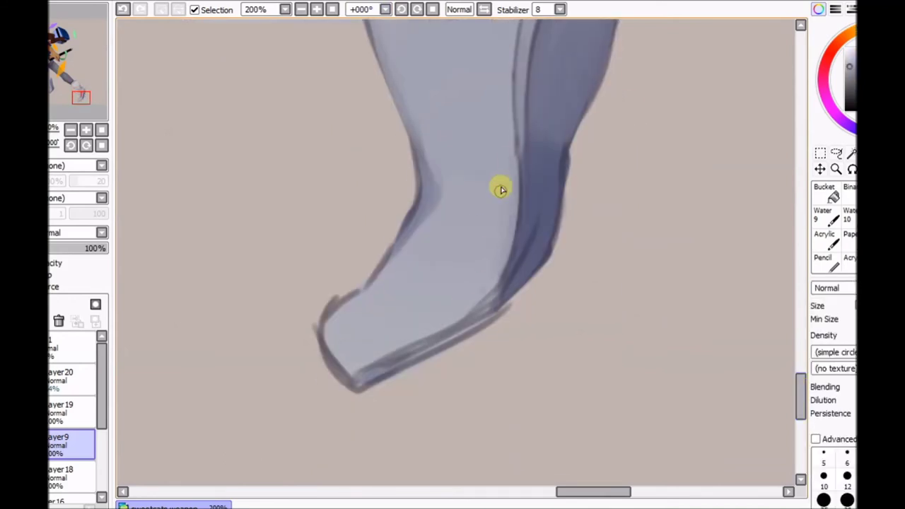
key("h")
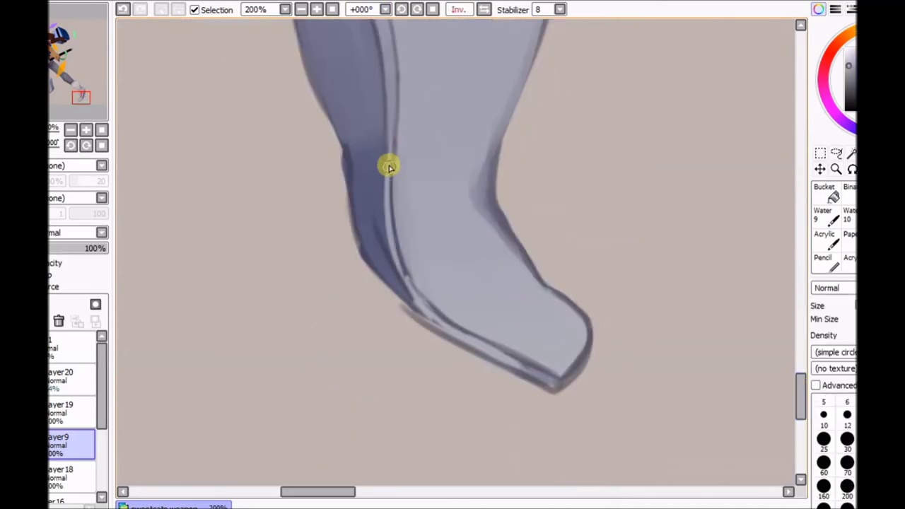
key("h")
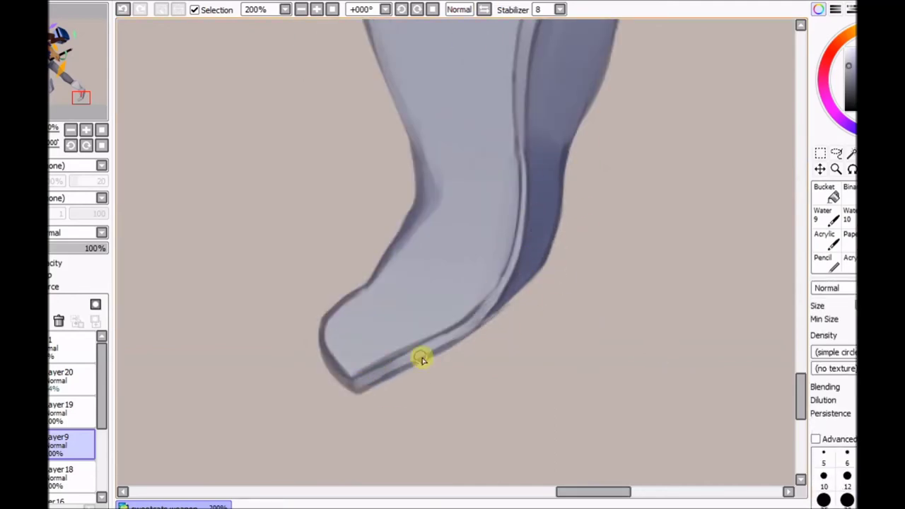
- Refine the extended boot's heel and ankle folds and erase the stray sketch lines behind the ankle
scroll(484, 328, "up", 3)
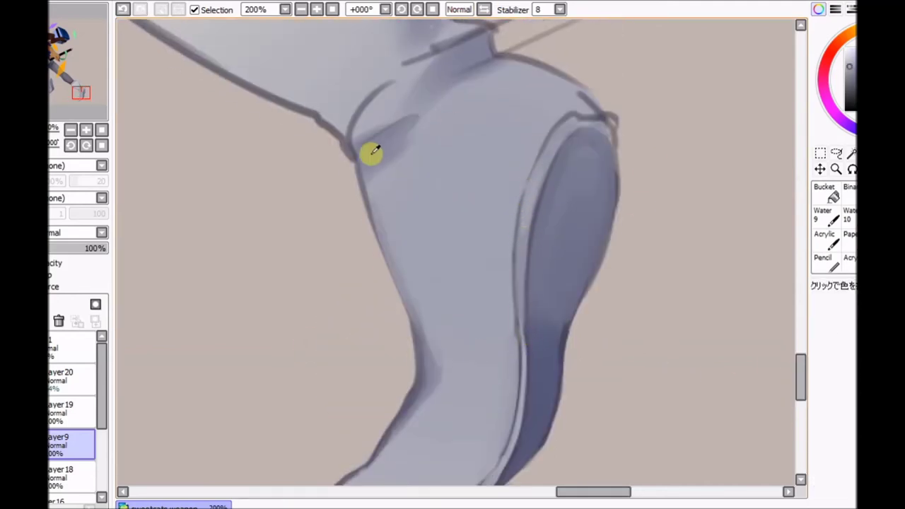
left_click_drag(586, 125, 289, 135)
scroll(289, 135, "down", 4)
scroll(449, 230, "up", 4)
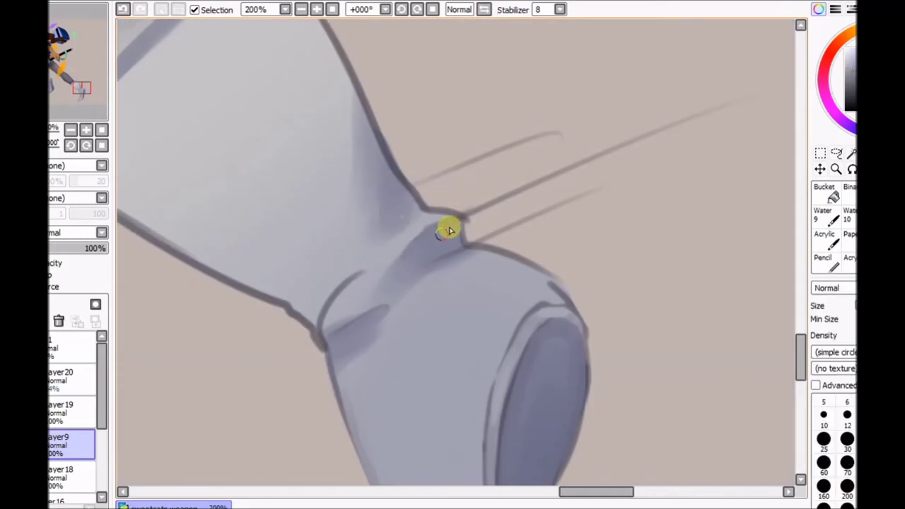
key("ctrl+z")
key("ctrl+z")
key("h")
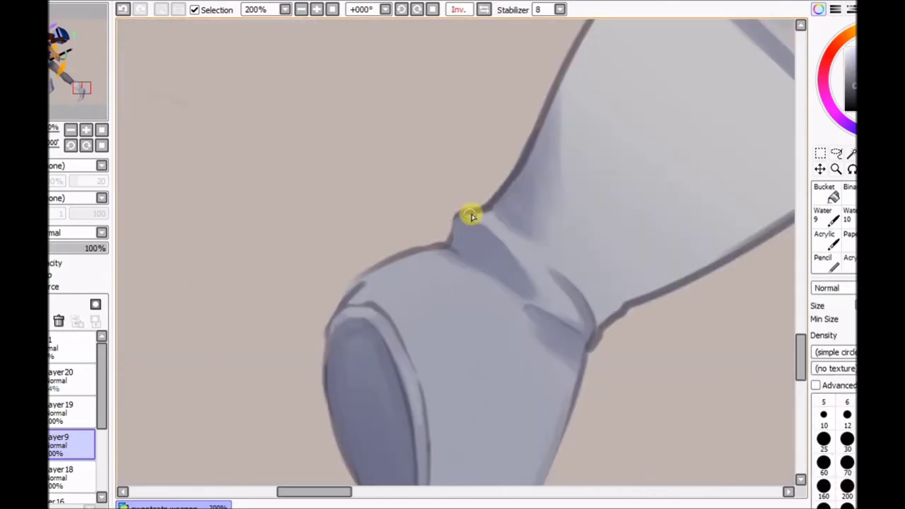
left_click(456, 9)
- Draw bright green circuit-like lines across the light blue top face of the front hammer head
scroll(291, 147, "down", 4)
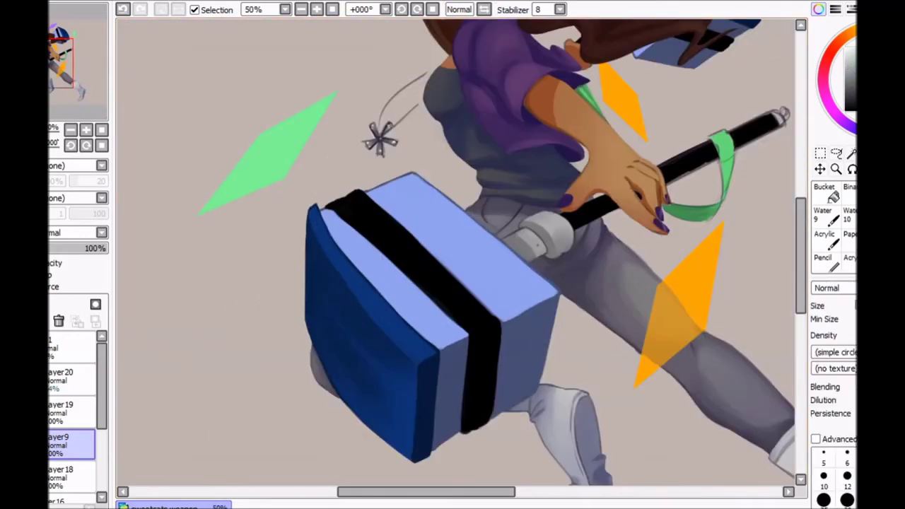
scroll(436, 276, "up", 2)
scroll(436, 276, "down", 4)
scroll(377, 238, "up", 5)
left_click_drag(424, 207, 328, 210)
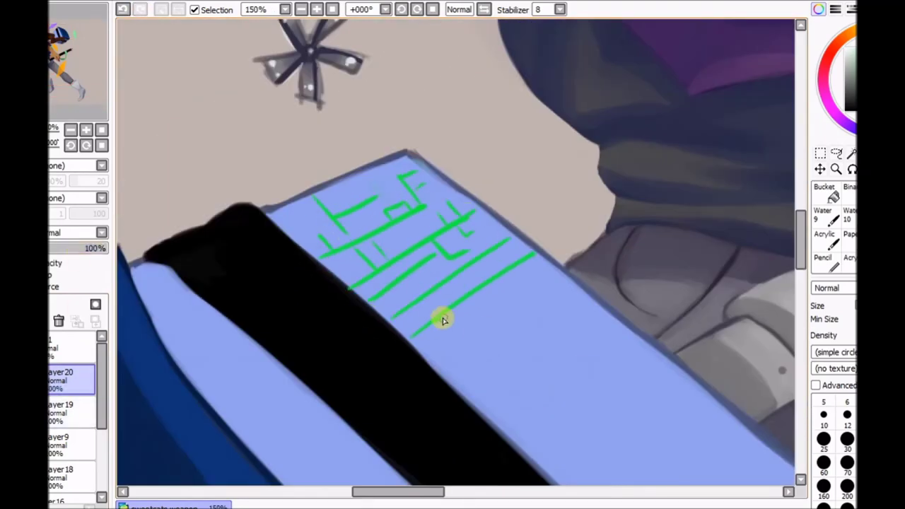
scroll(506, 304, "down", 5)
scroll(519, 250, "up", 4)
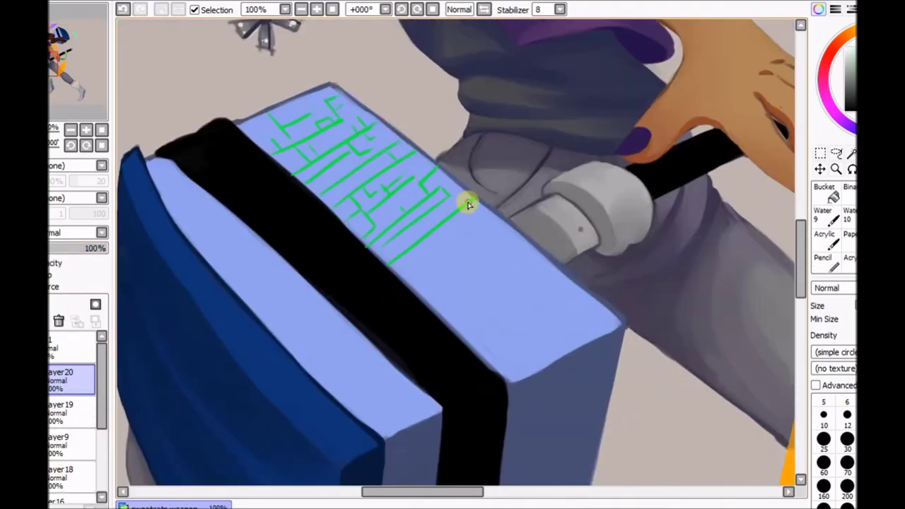
left_click_drag(438, 315, 547, 332)
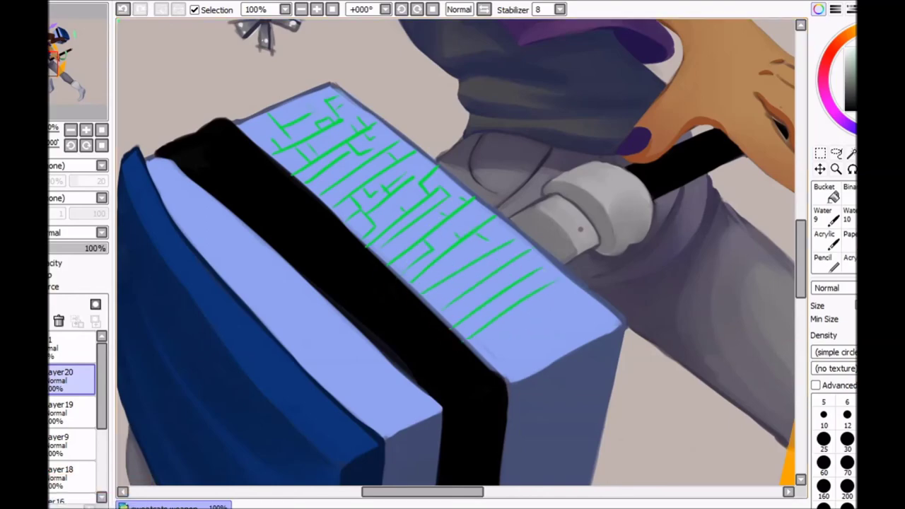
- Finish the green circuit lines at the top face's near corner and cover the adjoining shaded side face
scroll(547, 332, "down", 4)
scroll(510, 274, "up", 4)
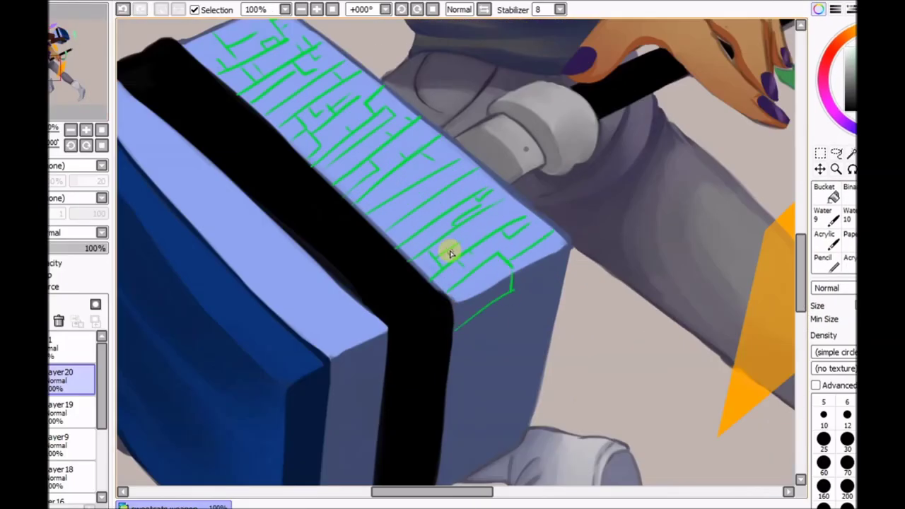
left_click_drag(520, 299, 517, 192)
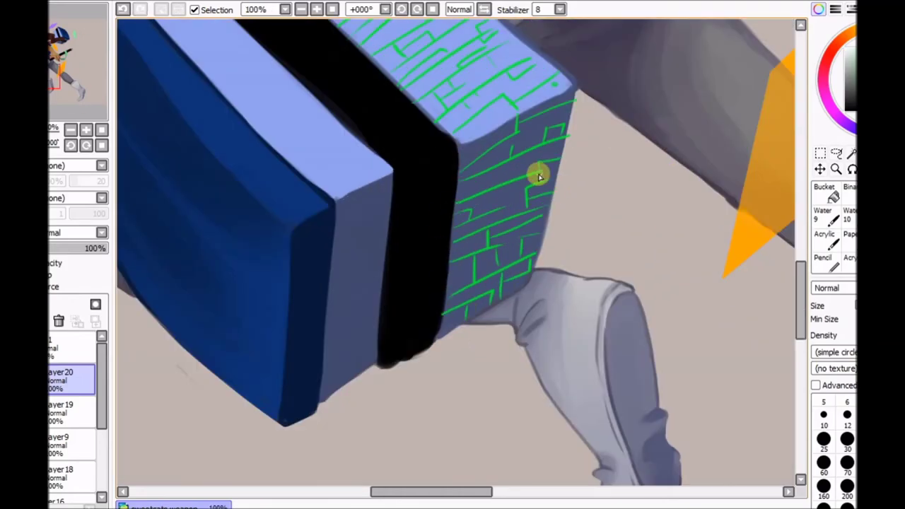
key("h")
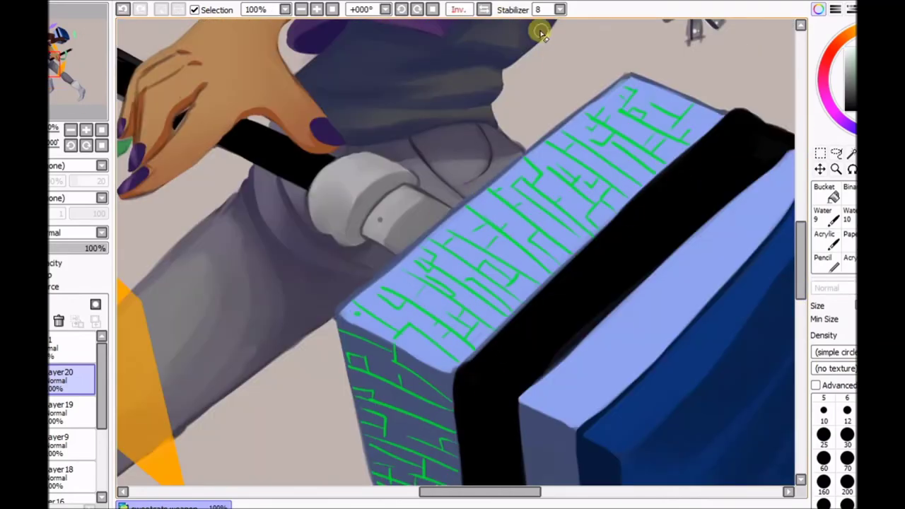
- Draw matching green circuit lines on the rear hammer head's faces above and below the hair
key("h")
scroll(555, 61, "up", 4)
left_click_drag(529, 81, 442, 147)
left_click_drag(449, 187, 491, 173)
left_click_drag(472, 297, 580, 244)
left_click_drag(462, 332, 599, 286)
left_click_drag(467, 353, 594, 323)
left_click_drag(484, 373, 472, 275)
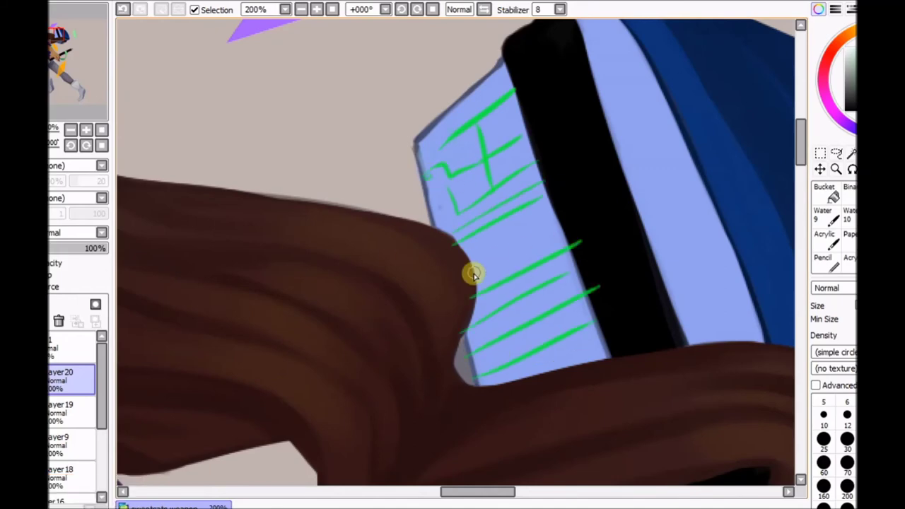
left_click_drag(684, 284, 406, 275)
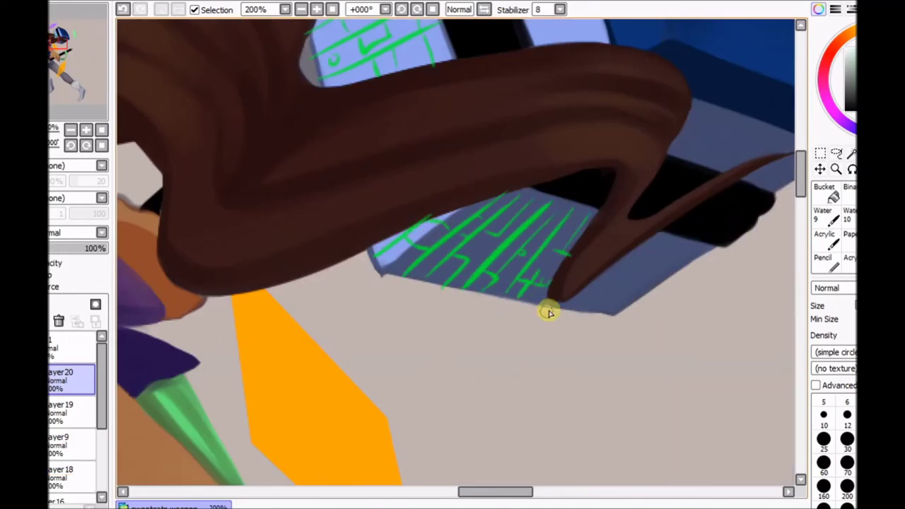
- Erase the green line ends that spill over the hair and the rear hammer head's black band
key("h")
scroll(485, 214, "up", 2)
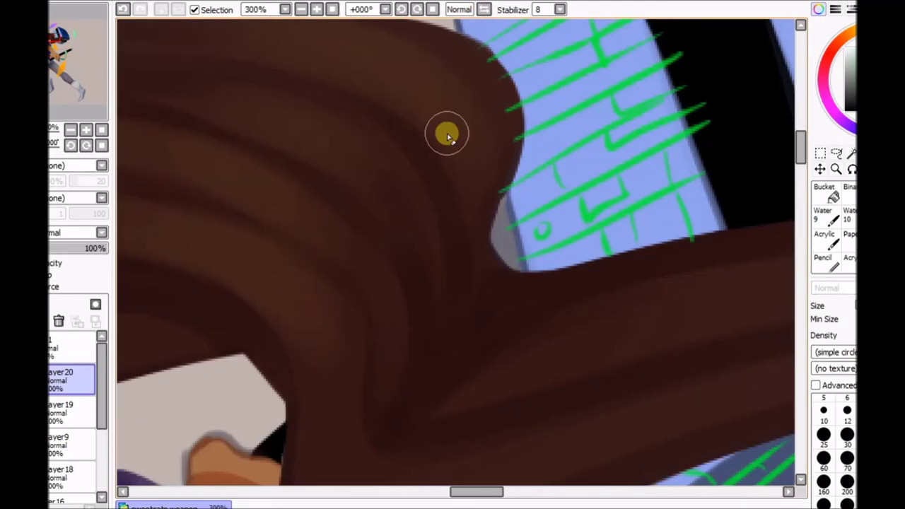
scroll(448, 132, "down", 3)
key("Home")
- Shade the green strap's edges and folds in darker green and clean up the black handle's outline beside it
scroll(488, 92, "up", 5)
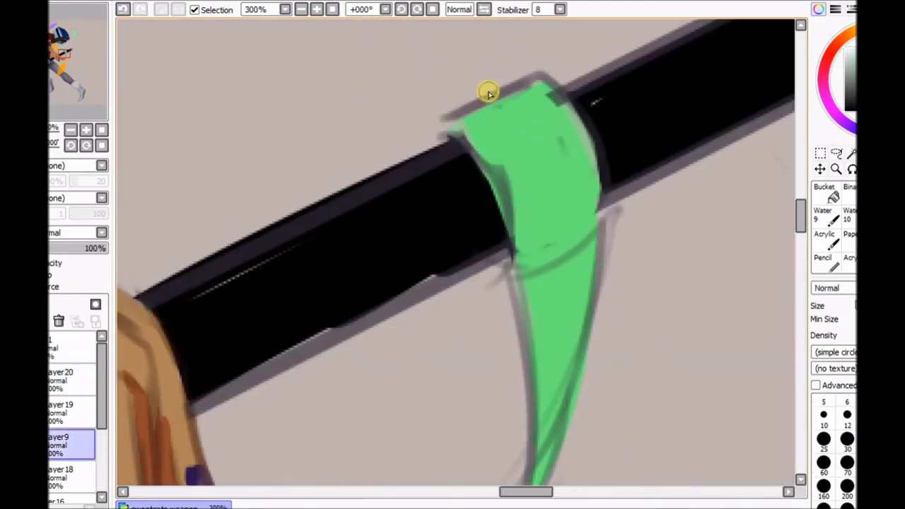
scroll(585, 233, "down", 3)
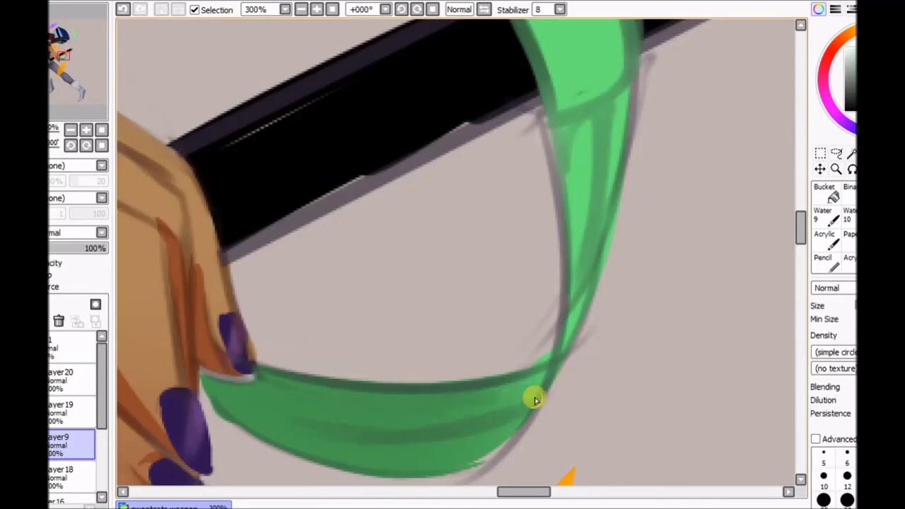
scroll(391, 294, "up", 3)
key("h")
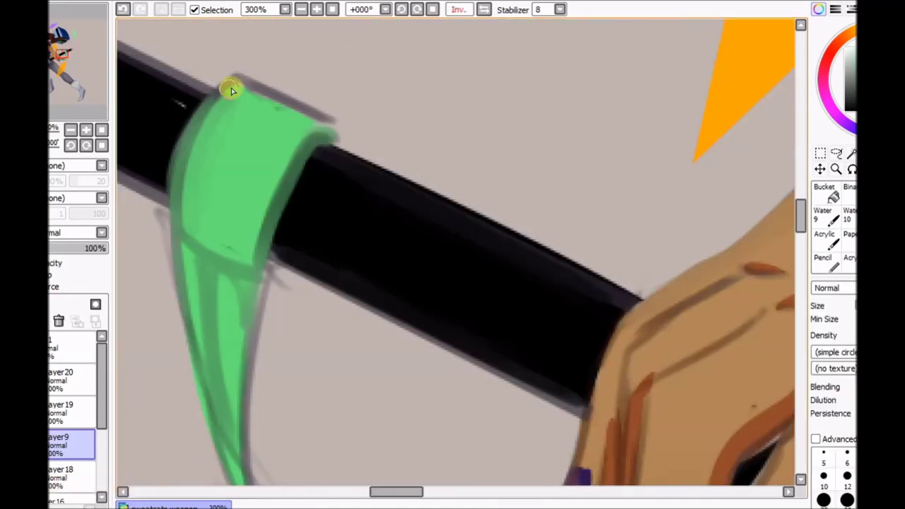
key("h")
scroll(486, 136, "right", 3)
mouse_move(498, 226)
left_mouse_down()
mouse_move(470, 265)
mouse_move(474, 101)
mouse_move(486, 128)
left_mouse_up()
scroll(451, 206, "down", 5)
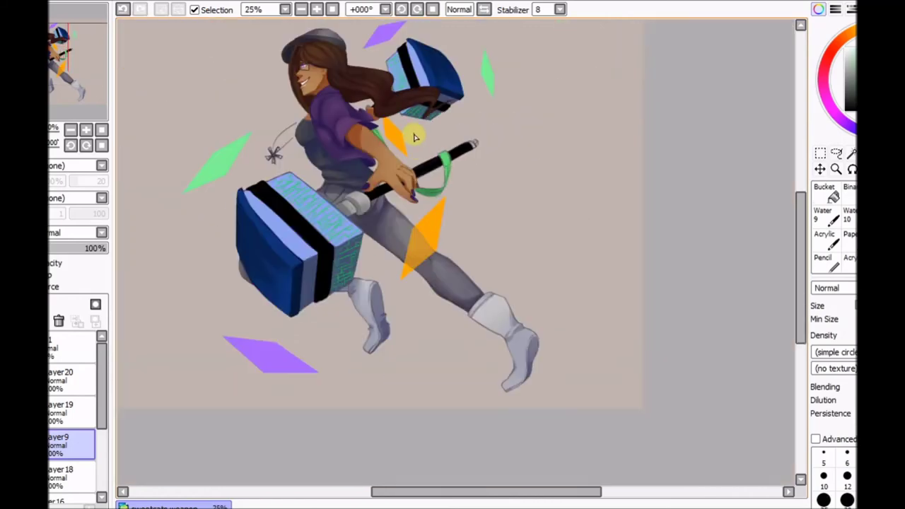
- Refine the dark purple fingernails and the fingertip edges on the hand holding the hammer handle
scroll(414, 145, "up", 4)
key("h")
scroll(424, 378, "up", 2)
key("e")
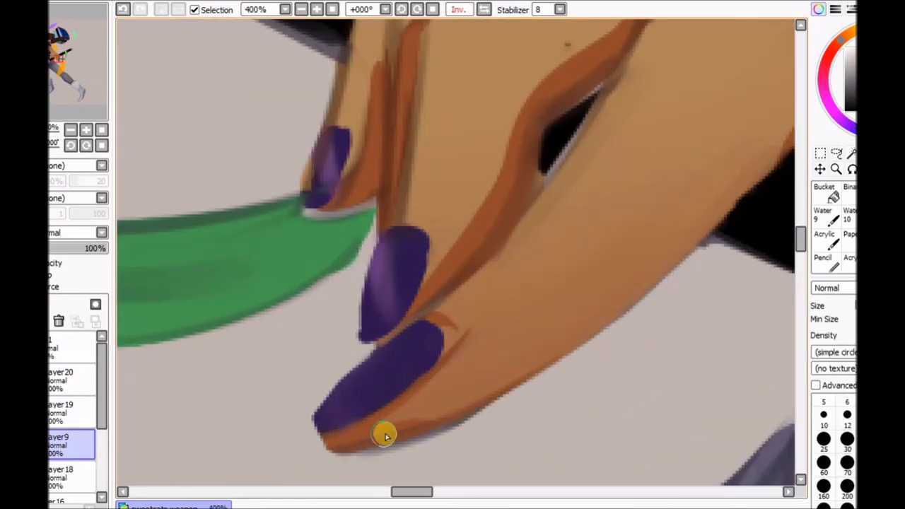
scroll(357, 295, "down", 2)
key("b")
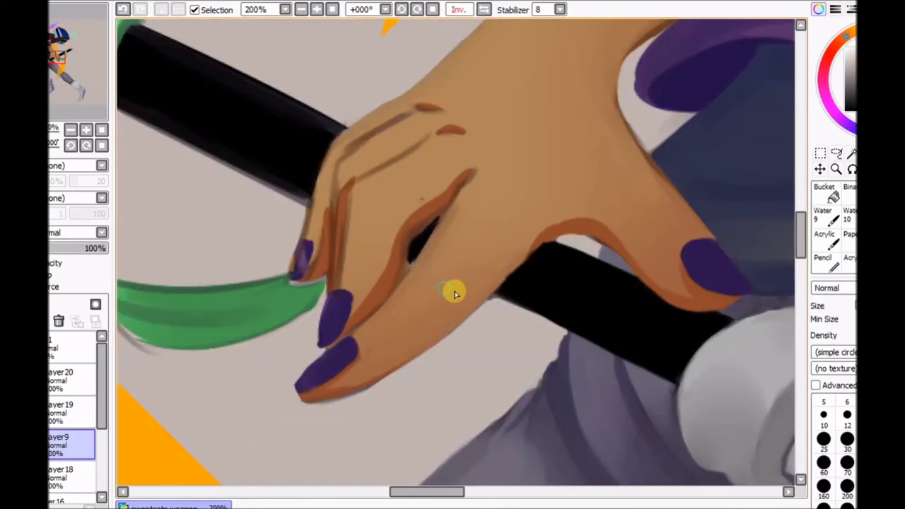
- Reshape the gap between the gripping fingers and thin the orange-brown shading along their sides
scroll(424, 184, "up", 1)
key("e")
left_click_drag(495, 175, 416, 277)
left_click_drag(434, 242, 434, 206)
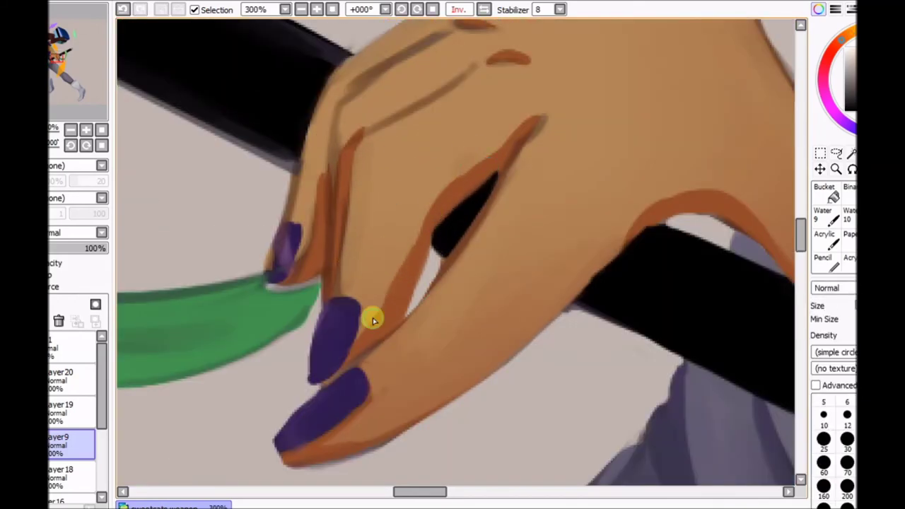
left_click_drag(429, 243, 460, 201)
key("alt")
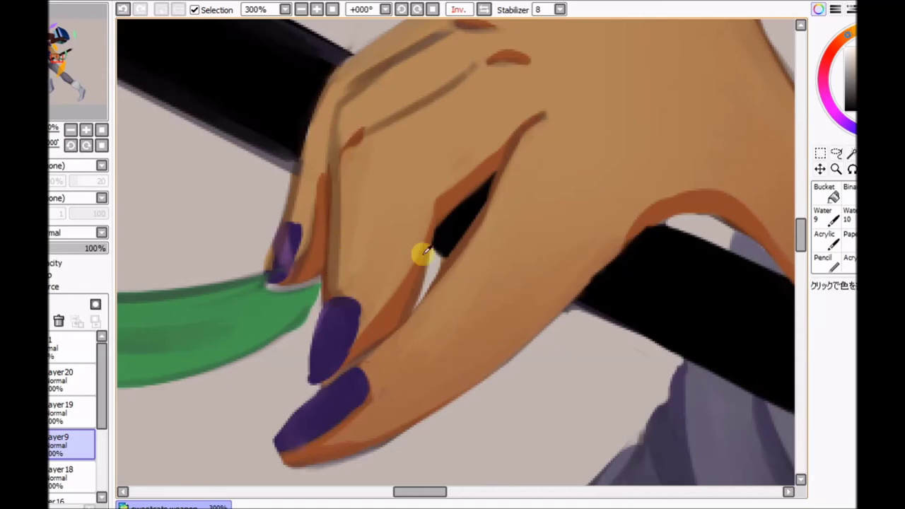
- Redraw the finger creases and knuckle lines on the back of the hand with a sampled brown
left_click(328, 262, "alt")
left_click_drag(342, 143, 469, 72)
scroll(313, 313, "down", 2)
scroll(441, 252, "up", 2)
key("b")
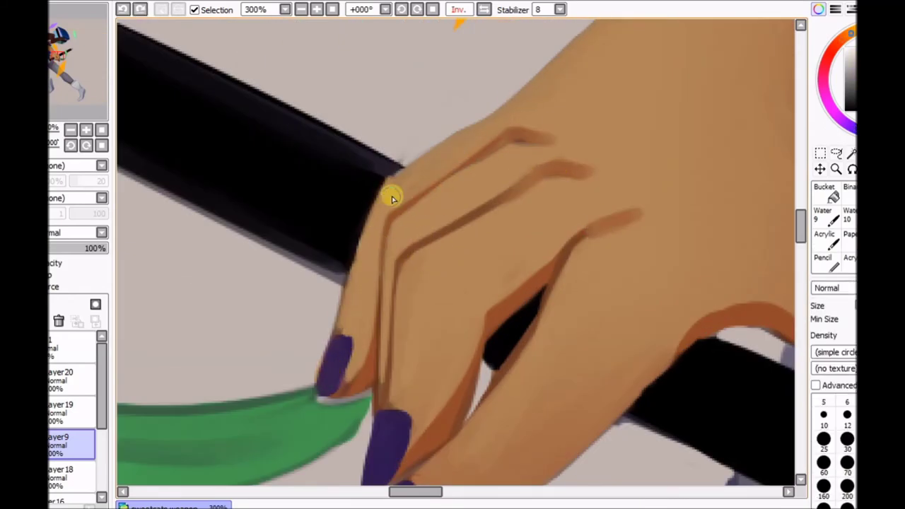
- Sharpen the hanging strap loop with darker green edges and remove the leftover grey sketch outline around it
key("h")
scroll(552, 396, "up", 1)
mouse_move(596, 248)
left_mouse_down()
mouse_move(356, 313)
mouse_move(717, 225)
mouse_move(663, 313)
mouse_move(730, 269)
mouse_move(723, 182)
left_mouse_up()
scroll(703, 191, "down", 1)
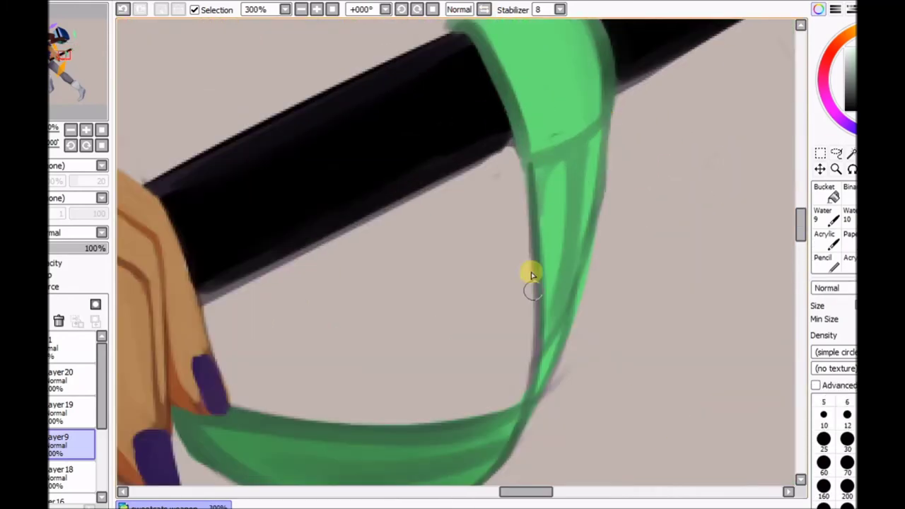
key("h")
left_click_drag(358, 269, 371, 382)
left_click_drag(314, 128, 387, 154)
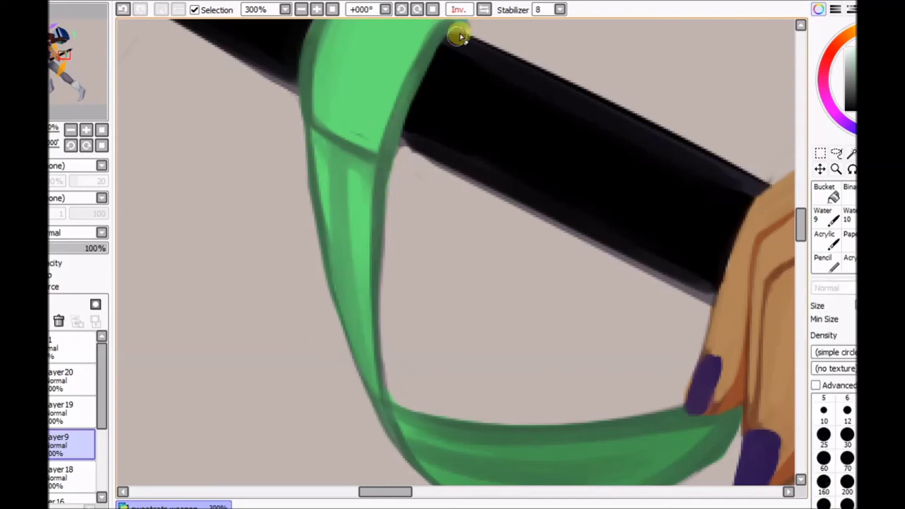
- Paint the light grey end cap at the tip of the black handle on Layer9 and give it a dark outline
key("h")
scroll(403, 196, "up", 1)
scroll(529, 359, "down", 8)
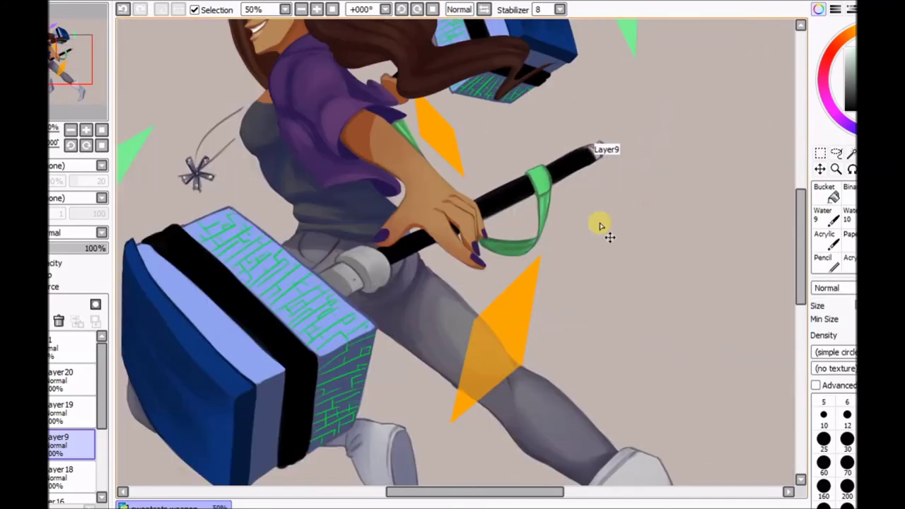
scroll(403, 212, "up", 7)
scroll(403, 212, "down", 6)
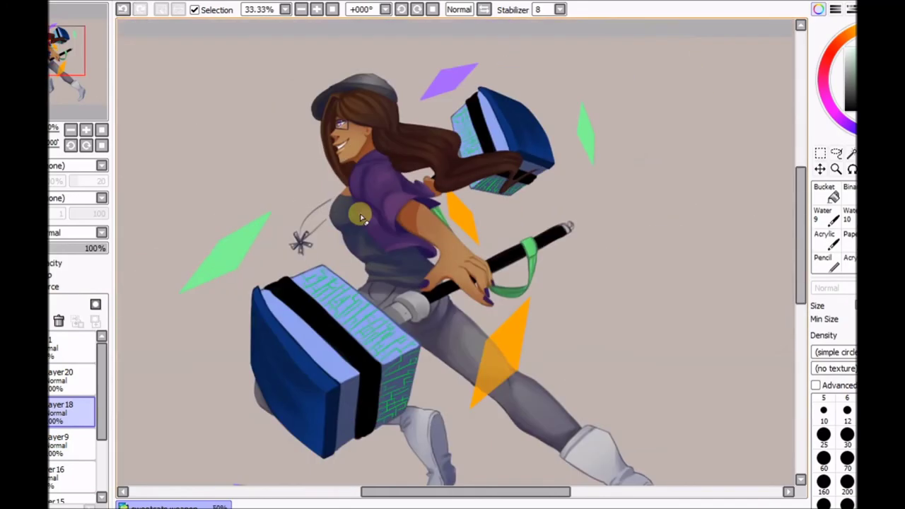
left_click(71, 441)
scroll(472, 210, "up", 8)
mouse_move(472, 210)
left_mouse_down()
mouse_move(499, 147)
mouse_move(530, 273)
left_mouse_up()
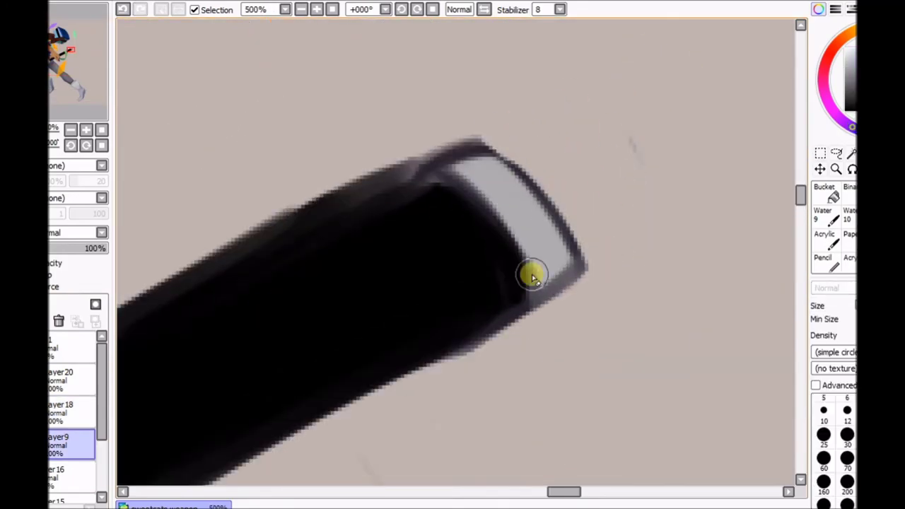
scroll(531, 272, "down", 2)
- Recolour the circuit lines on Layer20, orange under the rear hammer head and purple on the front head's side face
scroll(621, 187, "down", 7)
scroll(430, 218, "up", 7)
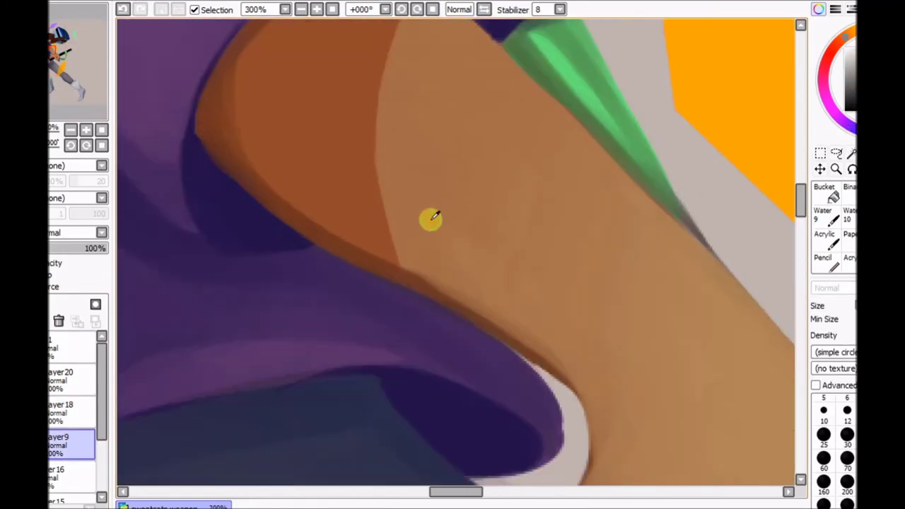
scroll(430, 218, "down", 7)
scroll(424, 212, "up", 3)
left_click(56, 380)
scroll(532, 179, "down", 3)
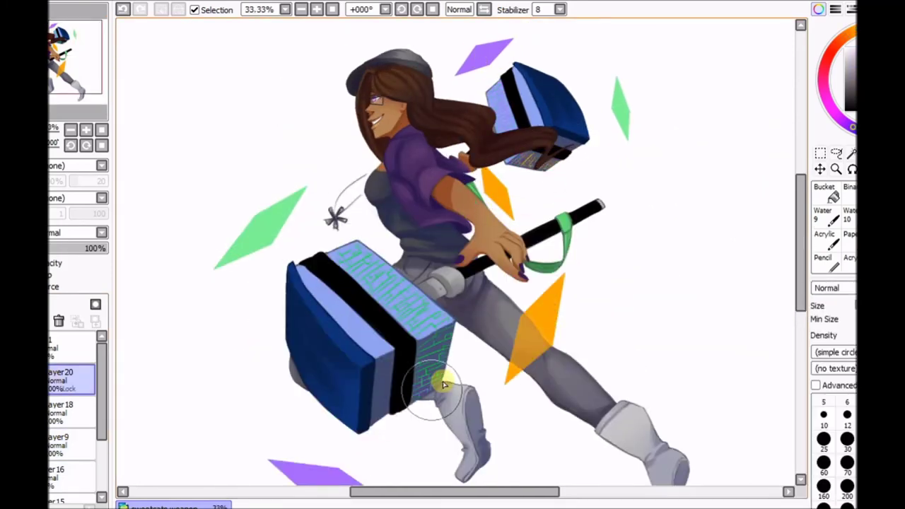
scroll(97, 231, "down", 4)
- Airbrush matching soft glows over the floating panels and hammer circuit faces on the Luminosity layer
mouse_move(586, 407)
left_mouse_down()
mouse_move(364, 427)
mouse_move(313, 394)
left_mouse_up()
scroll(395, 413, "down", 1)
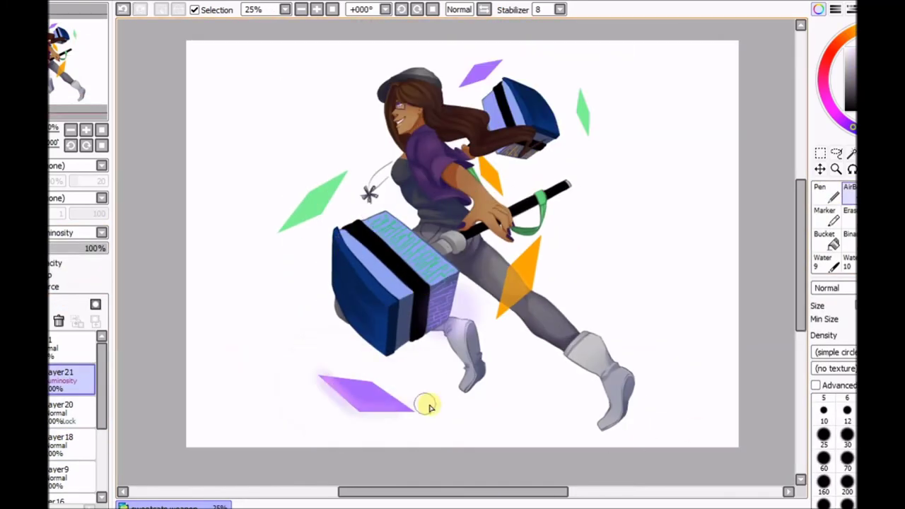
left_click_drag(371, 223, 446, 272)
left_click_drag(332, 180, 297, 222)
left_click_drag(537, 240, 498, 318)
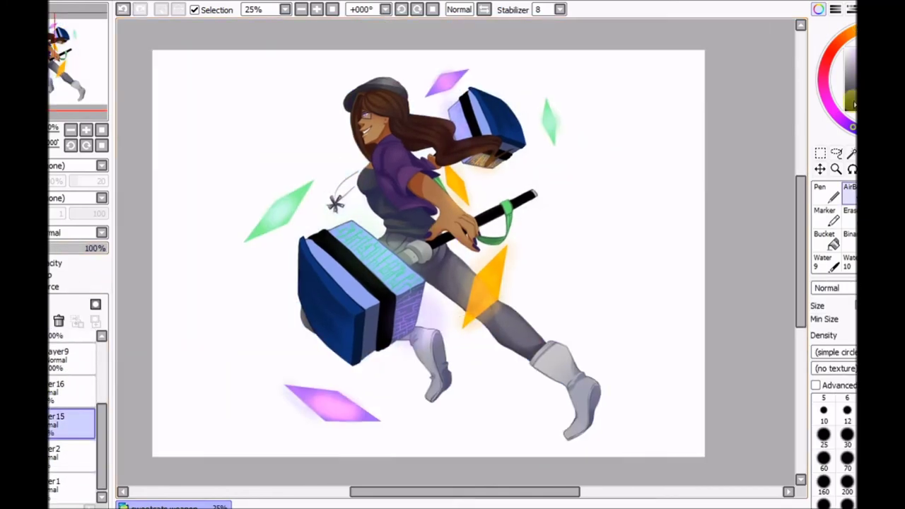
- Fill the background layer, Layer15, with pale light blue
left_click(824, 238)
left_click(233, 106)
left_click_drag(498, 493, 501, 495)
left_click(679, 106)
left_click(830, 55)
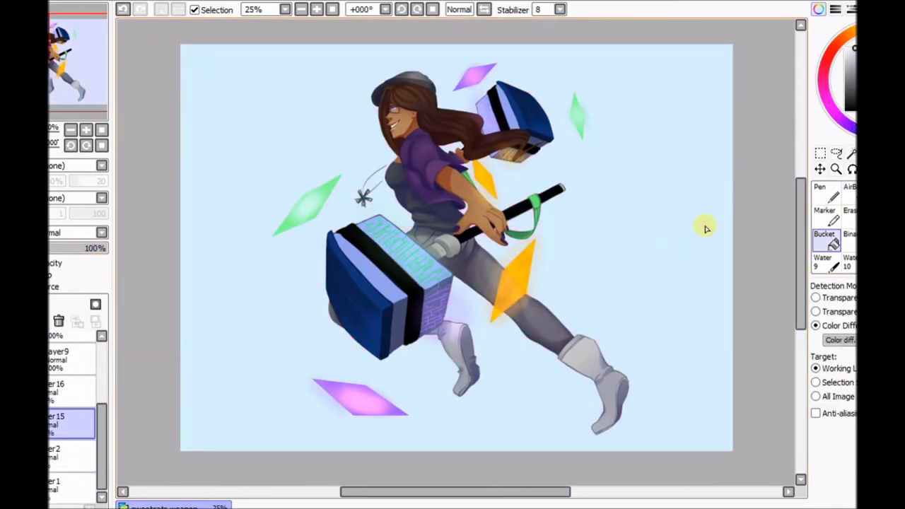
left_click(671, 248)
- Paint broad diagonal strokes of blue, lavender and white across the pale blue background
key("b")
left_click_drag(339, 269, 141, 390)
left_click_drag(212, 297, 707, 106)
mouse_move(707, 212)
left_mouse_down()
mouse_move(230, 85)
mouse_move(636, 176)
mouse_move(202, 239)
mouse_move(556, 471)
mouse_move(657, 99)
left_mouse_up()
mouse_move(477, 471)
left_mouse_down()
mouse_move(509, 471)
mouse_move(679, 368)
mouse_move(720, 210)
mouse_move(687, 83)
mouse_move(612, 274)
left_mouse_up()
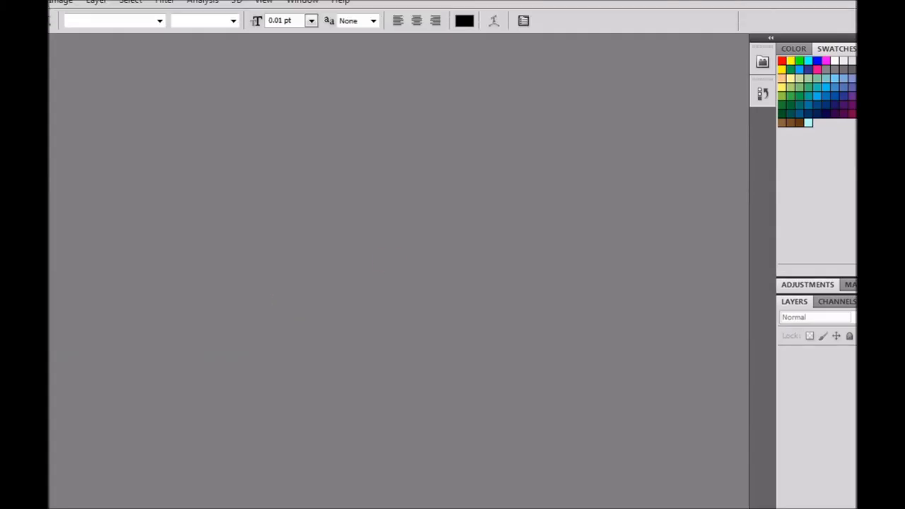
- Switch to Photoshop and open sweetcats weapon blend.psd
key("alt+f")
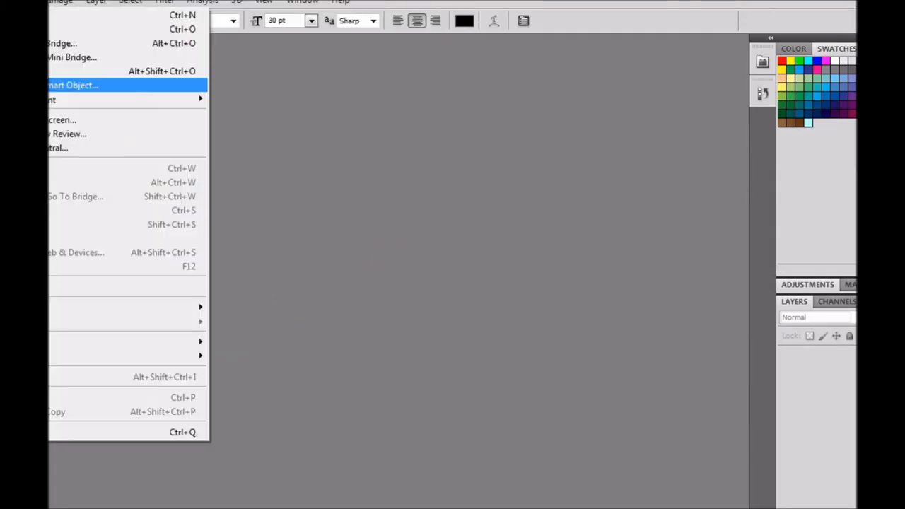
left_click(92, 30)
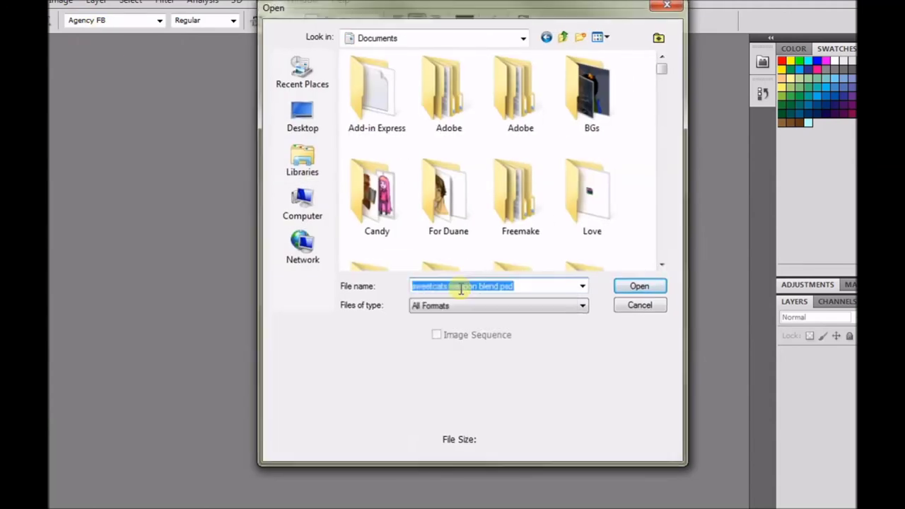
key("Return")
- Apply Motion Blur to the background layer at a 12° angle with an increased distance
left_click(163, 2)
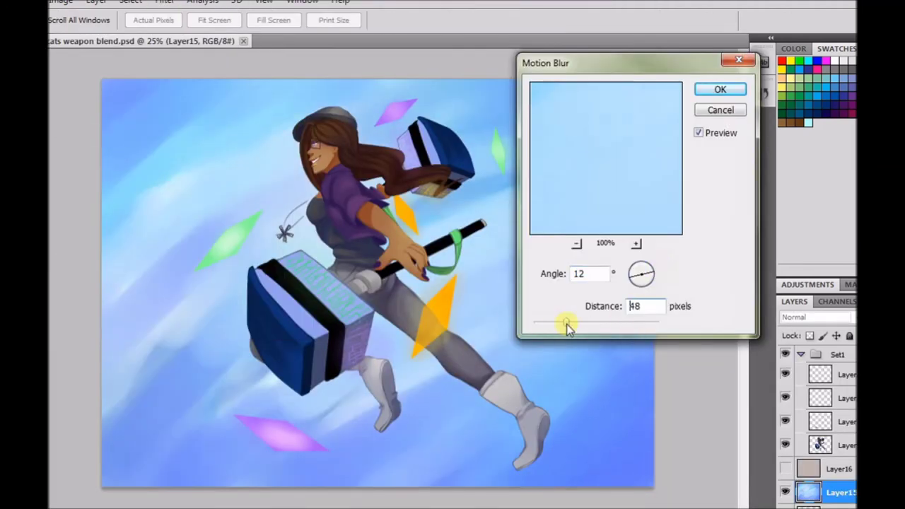
left_click_drag(565, 323, 632, 322)
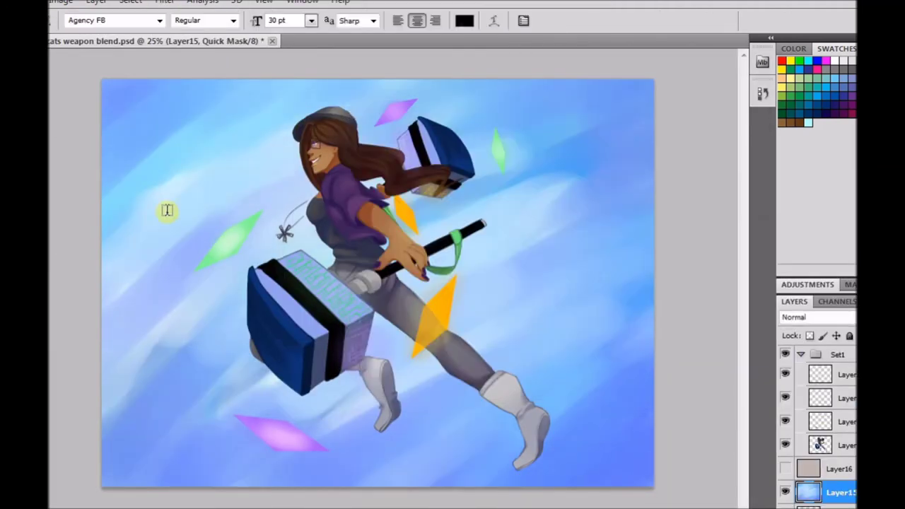
- Brush pale diagonal light streaks across the background on Layer15 with a textured brush
key("q")
key("b")
right_click(209, 164)
mouse_move(236, 196)
left_mouse_down()
mouse_move(554, 299)
mouse_move(460, 323)
mouse_move(385, 319)
mouse_move(586, 212)
mouse_move(232, 214)
left_mouse_up()
key("k")
key("b")
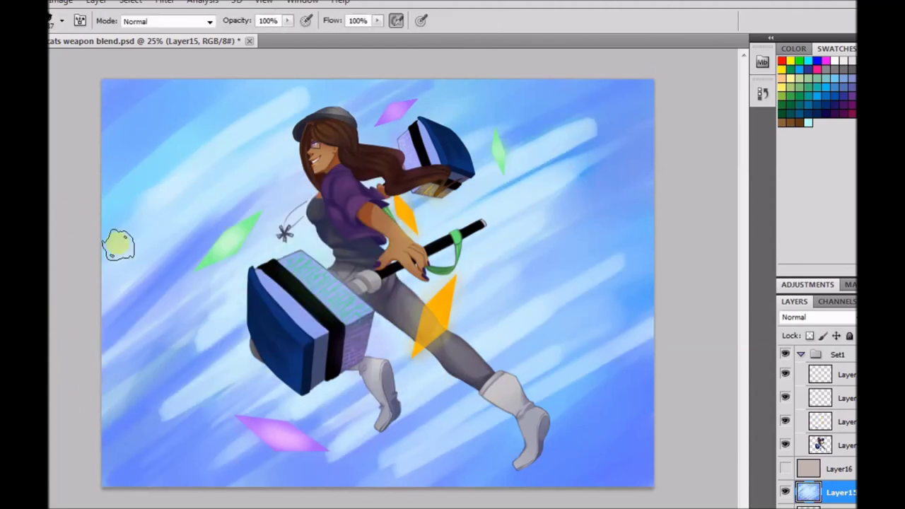
- Apply Motion Blur with a 376-pixel distance to the background, angled along the diagonal streaks
left_click(165, 2)
mouse_move(178, 135)
left_click(99, 219)
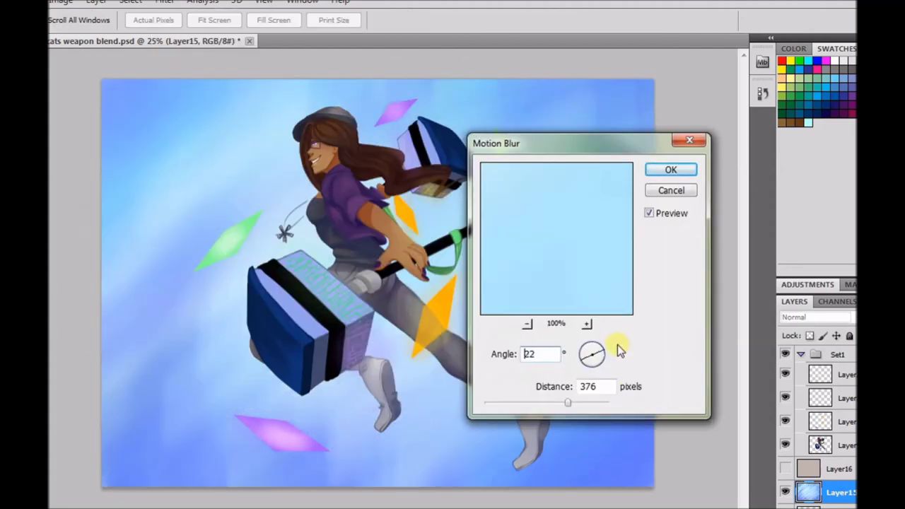
key("Return")
- Try a new blue-filled layer in Overlay mode above the Set1 group
left_click(800, 354)
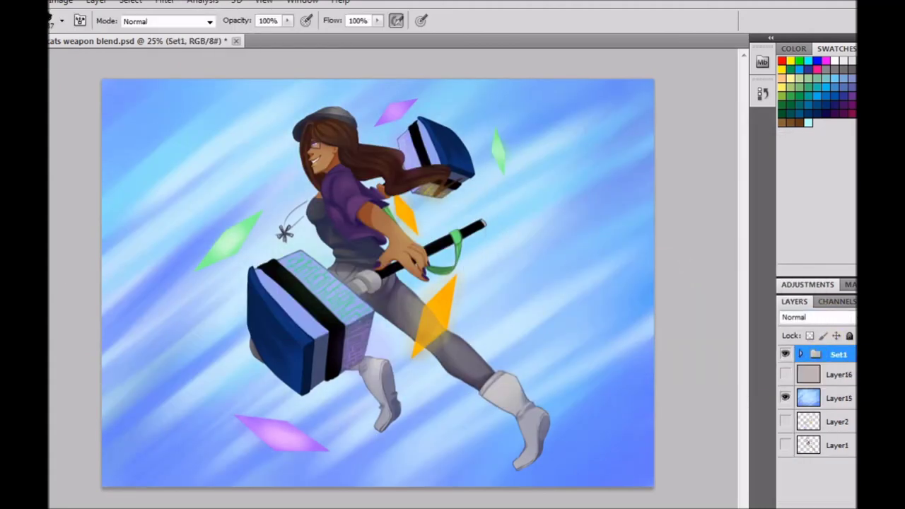
key("ctrl+shift+alt+n")
key("g")
left_click(605, 236)
scroll(819, 316, "up", 3)
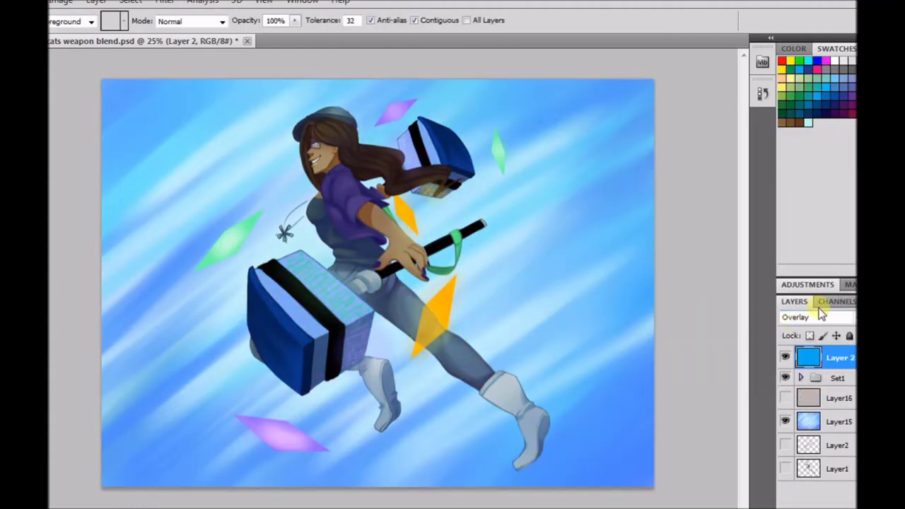
- Try other blend modes, including Linear Burn, on the colour fill layer above the artwork
left_click(814, 317)
left_click(808, 118)
left_click(816, 316)
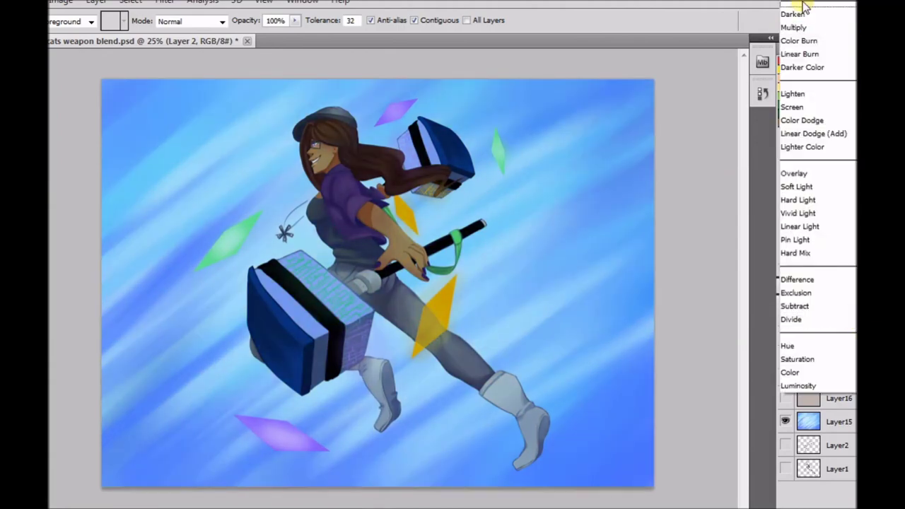
left_click(799, 51)
scroll(842, 320, "down", 4)
left_click(576, 177)
left_click(817, 316)
left_click(787, 384)
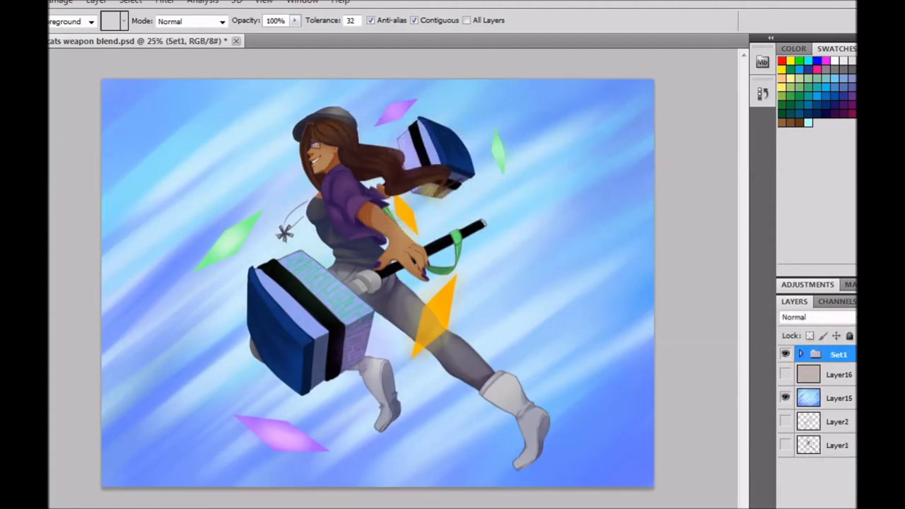
- Add the artist's web address as dark blue 36 pt Arial Unicode MS text on the front hammer head
left_click(466, 20)
left_click(438, 175)
left_click(589, 87)
left_click(159, 20)
left_click(297, 230)
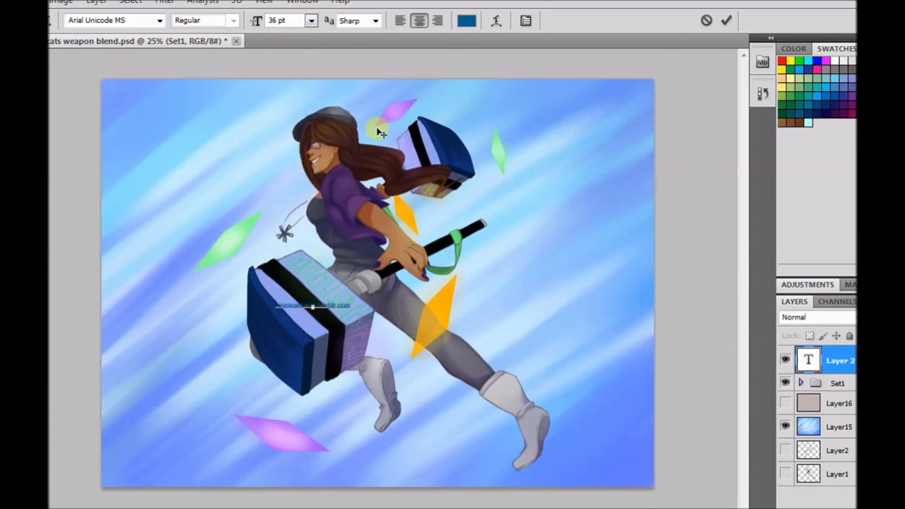
double_click(300, 322)
left_click(726, 20)
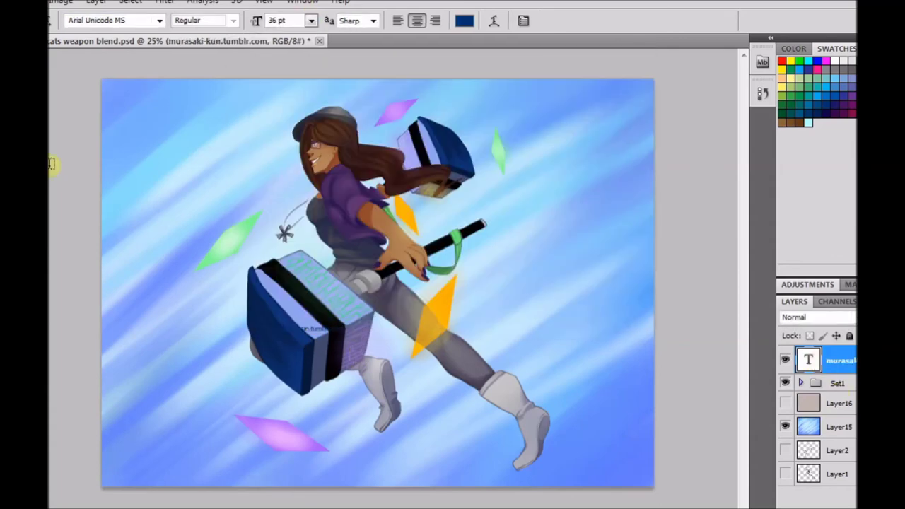
- Rotate the web address text about 52° and position it along the upper edge of the hammer's dark blue face
key("z")
left_click(311, 330)
left_click(359, 327)
key("v")
key("ctrl+t")
left_click_drag(370, 262, 297, 362)
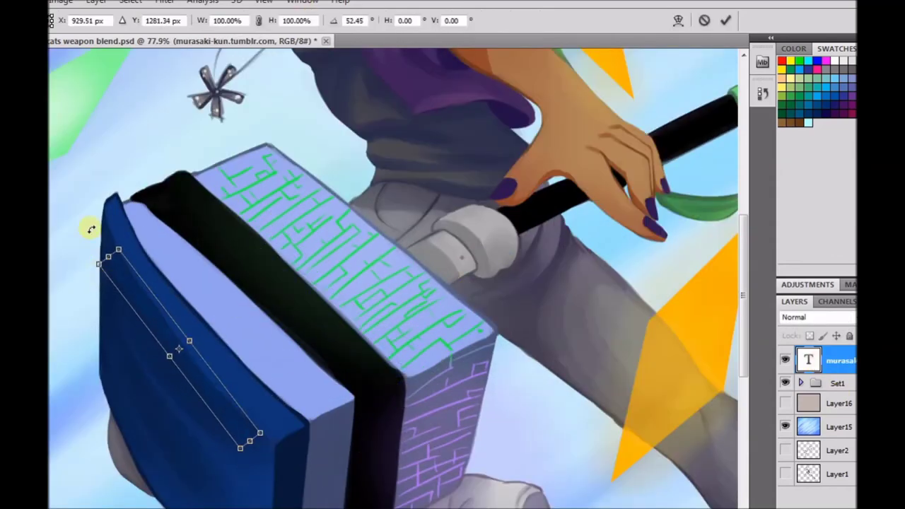
key("Return")
left_click_drag(154, 323, 177, 319)
key("ctrl+t")
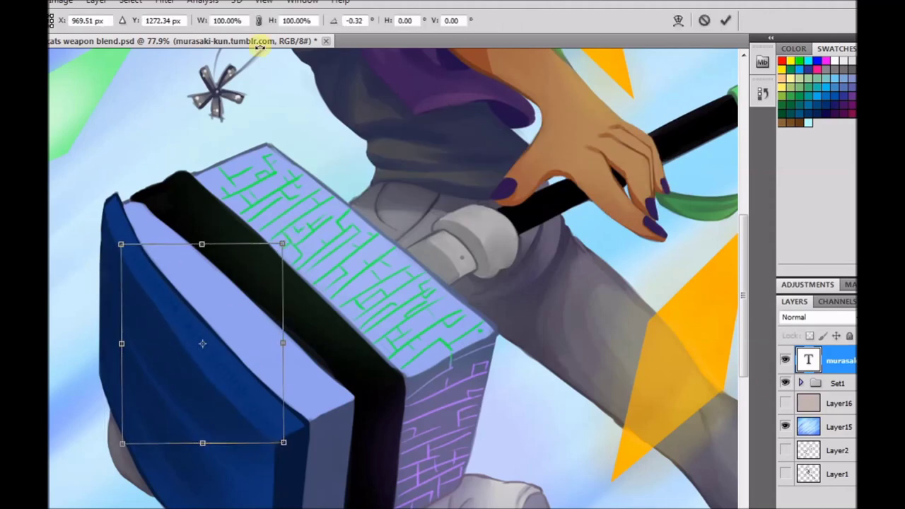
key("Return")
- Warp the web address text to follow the curved edge of the dark blue hammer face
key("t")
left_click(496, 20)
left_click(404, 115)
left_click(387, 130)
left_click_drag(441, 181, 374, 182)
key("Return")
- Fine-tune the warped text's size and rotation to fit the hammer face's edge
key("v")
key("ctrl+t")
left_click_drag(287, 238, 289, 244)
key("Return")
- Open the colour setting of the web address text
key("t")
left_click(466, 20)
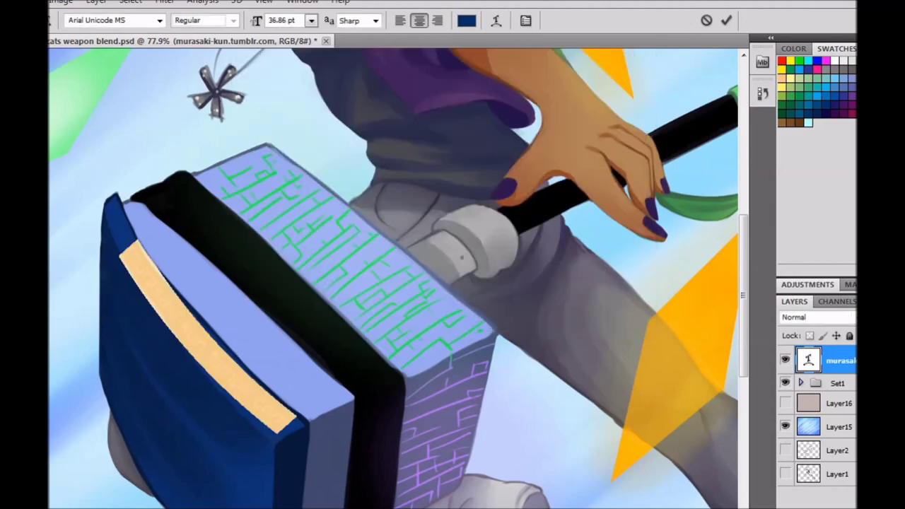